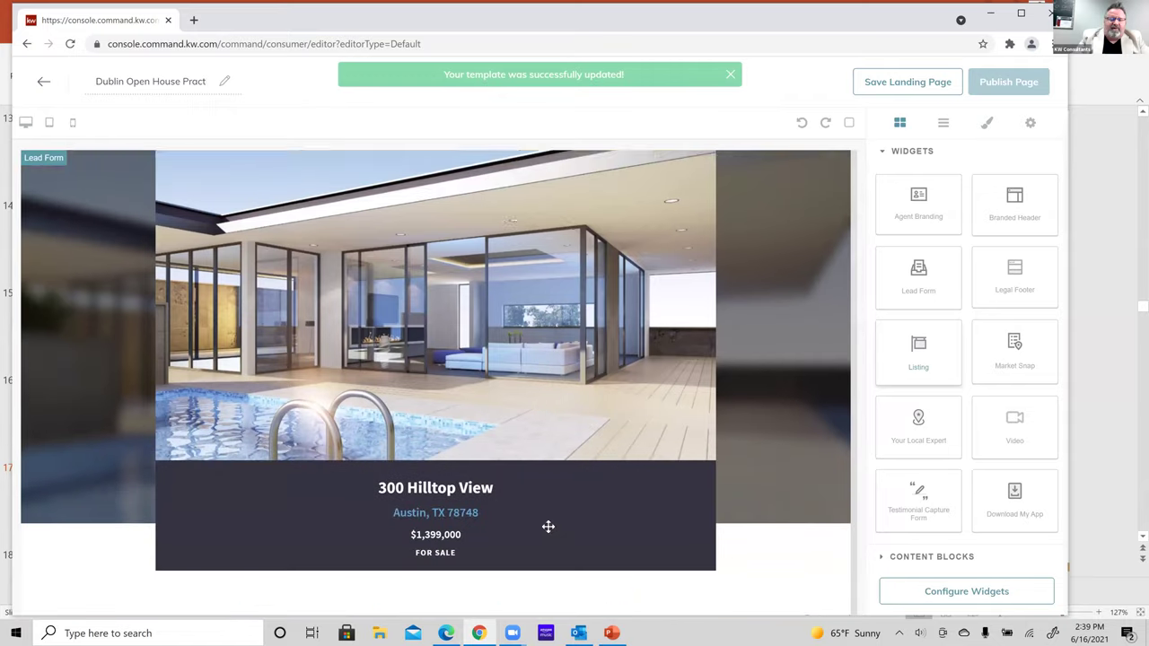
Add a Market Snap widget to the landing page directly below the listing section's map
scroll(548, 527, "down", 1)
scroll(547, 527, "down", 5)
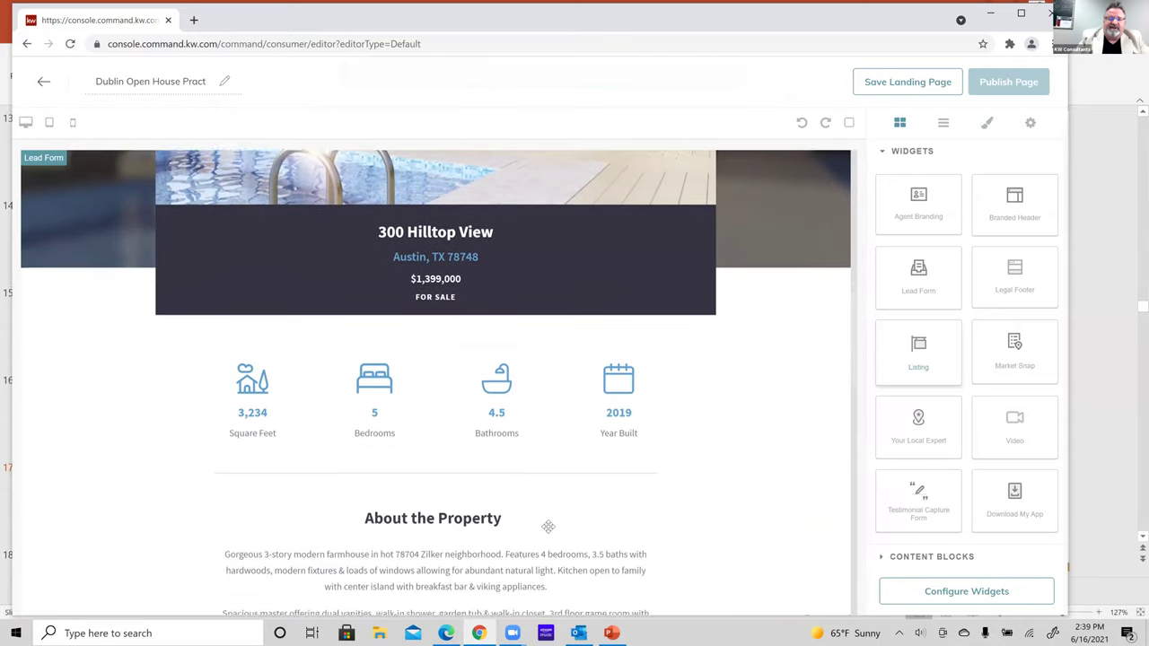
scroll(547, 527, "up", 5)
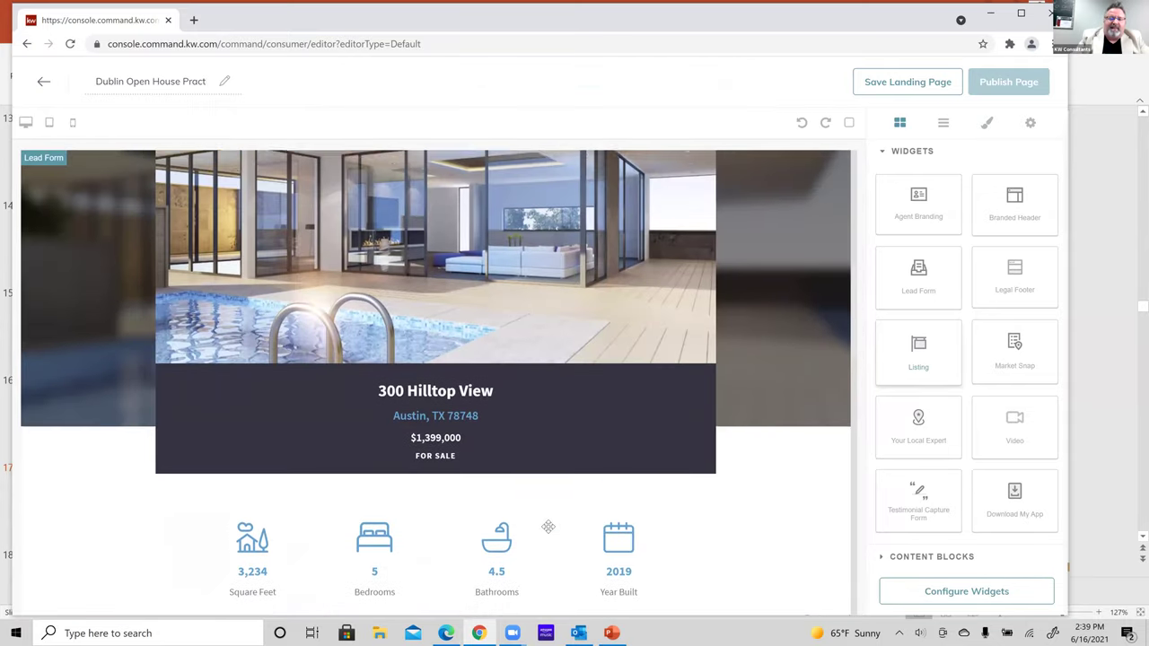
scroll(548, 527, "down", 3)
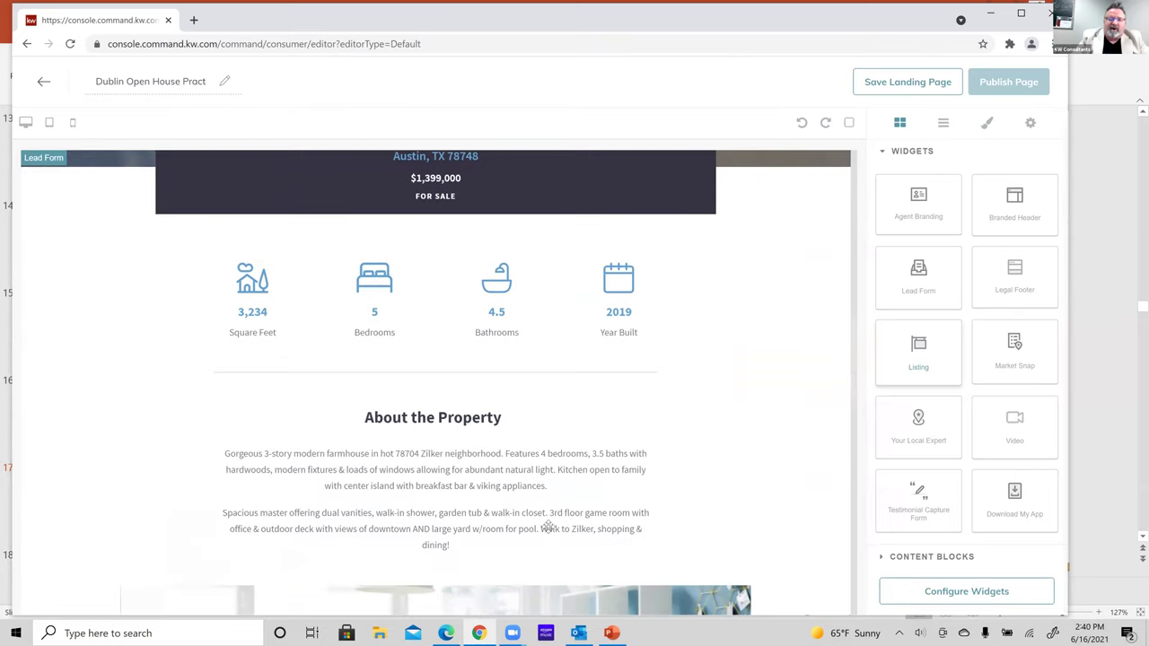
scroll(548, 527, "down", 9)
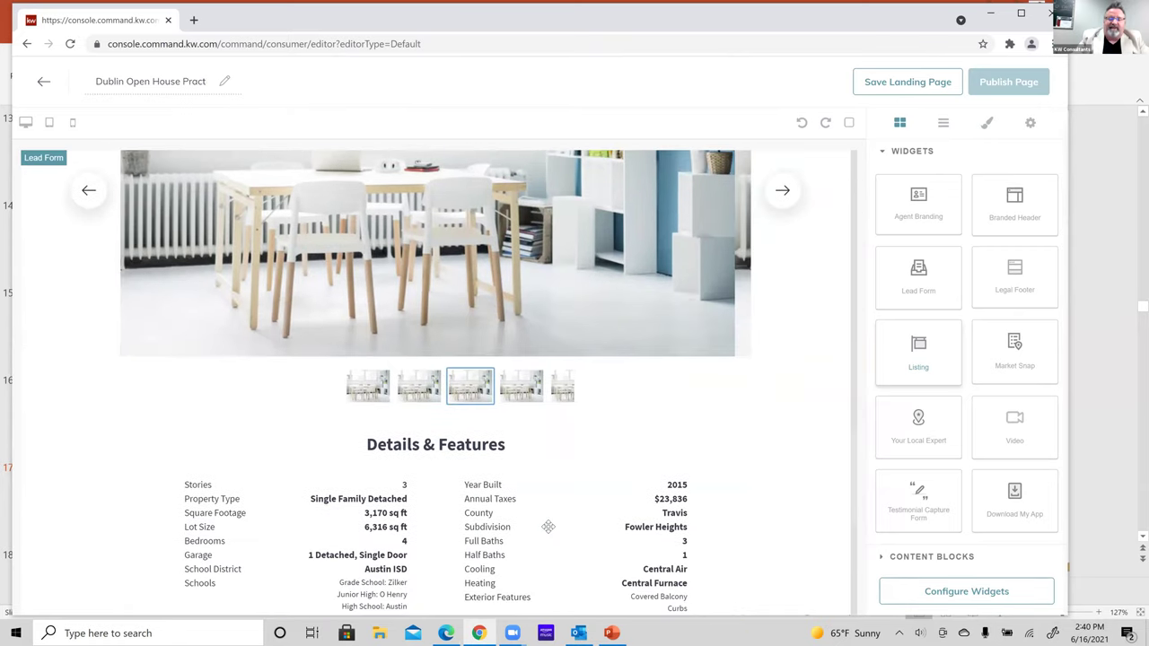
scroll(547, 527, "down", 6)
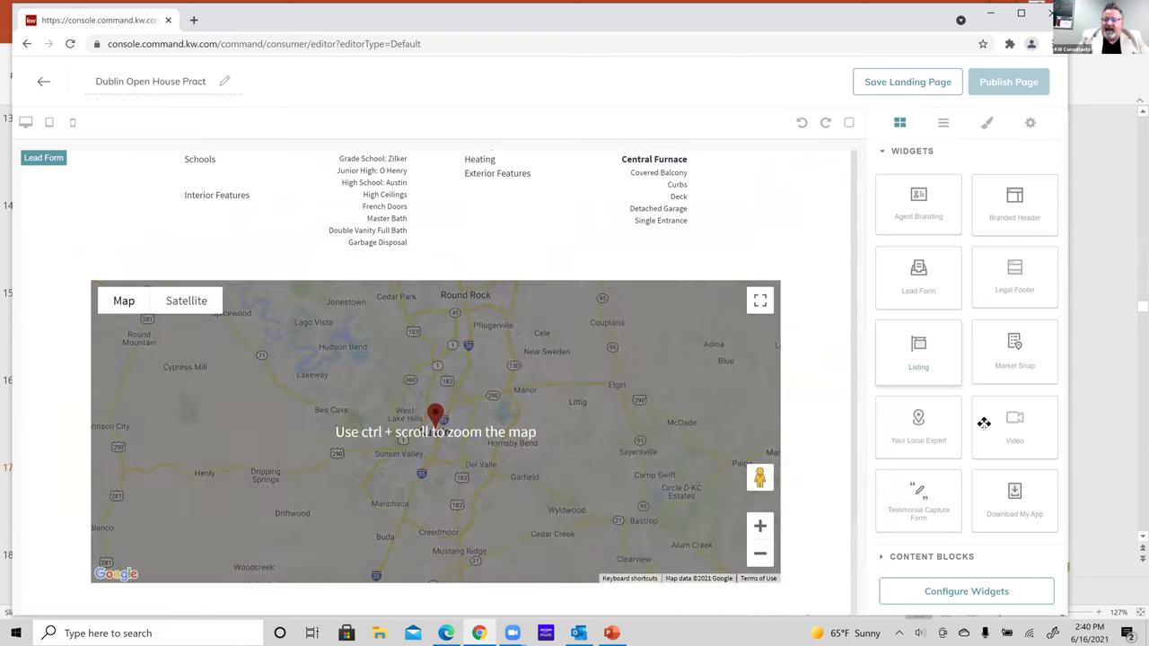
left_click_drag(1033, 349, 443, 587)
scroll(467, 575, "down", 4)
scroll(499, 567, "down", 3)
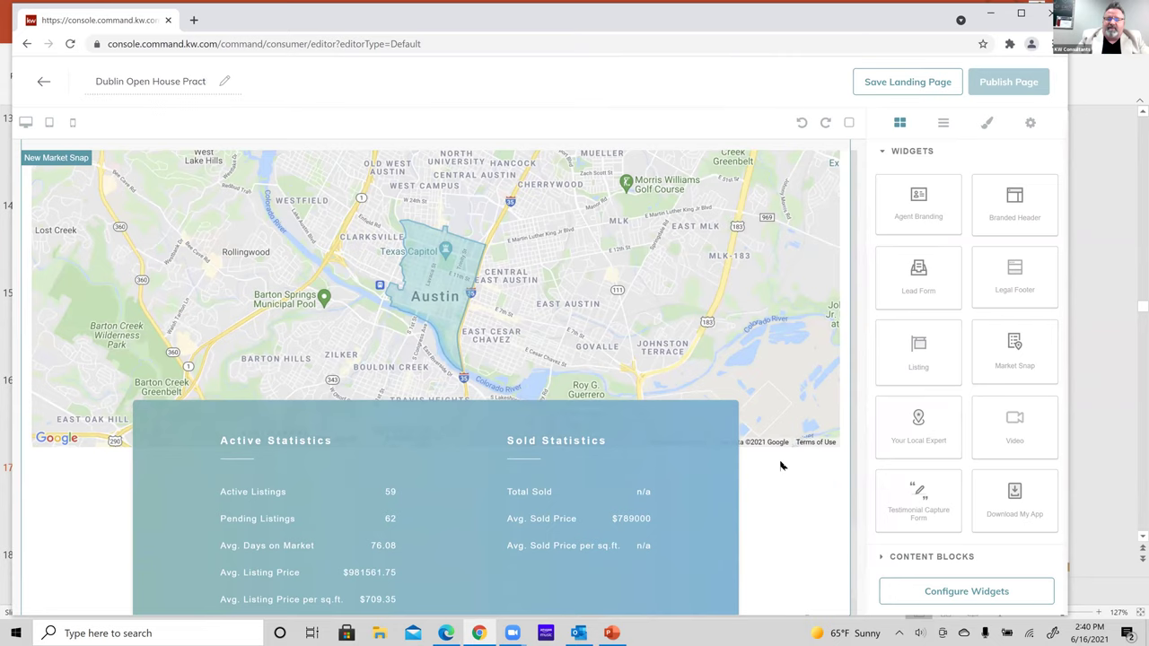
Add a Legal Footer widget at the end of the landing page, below the Market Snap section
scroll(782, 464, "down", 1)
left_click_drag(1029, 286, 460, 584)
scroll(541, 500, "down", 4)
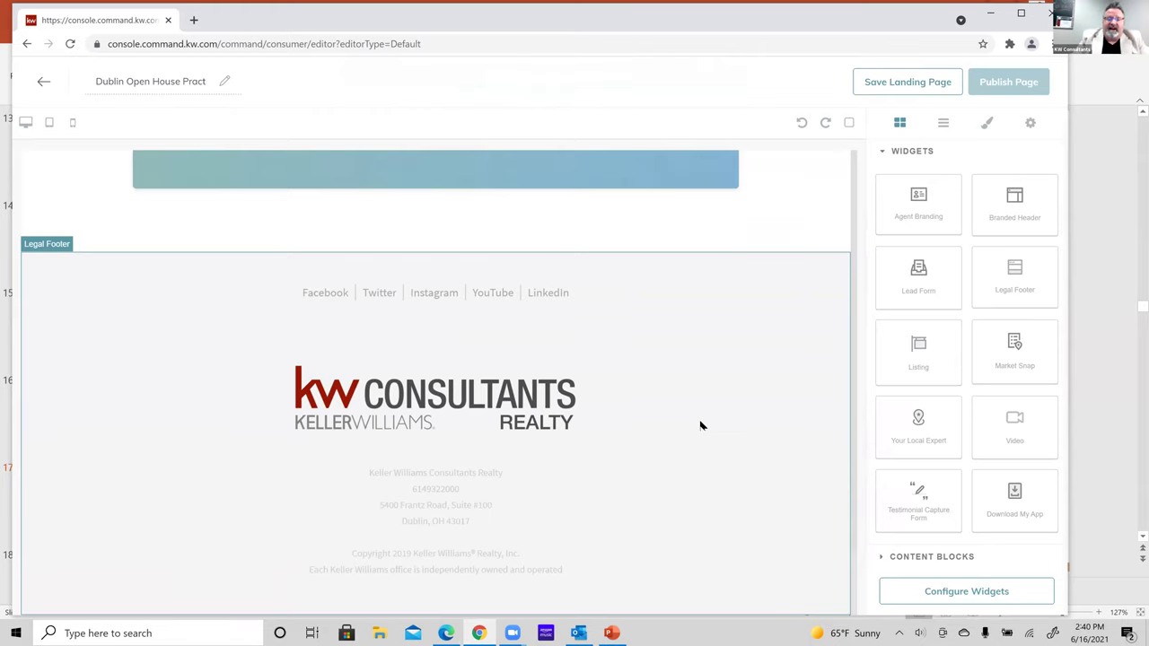
scroll(702, 425, "up", 12)
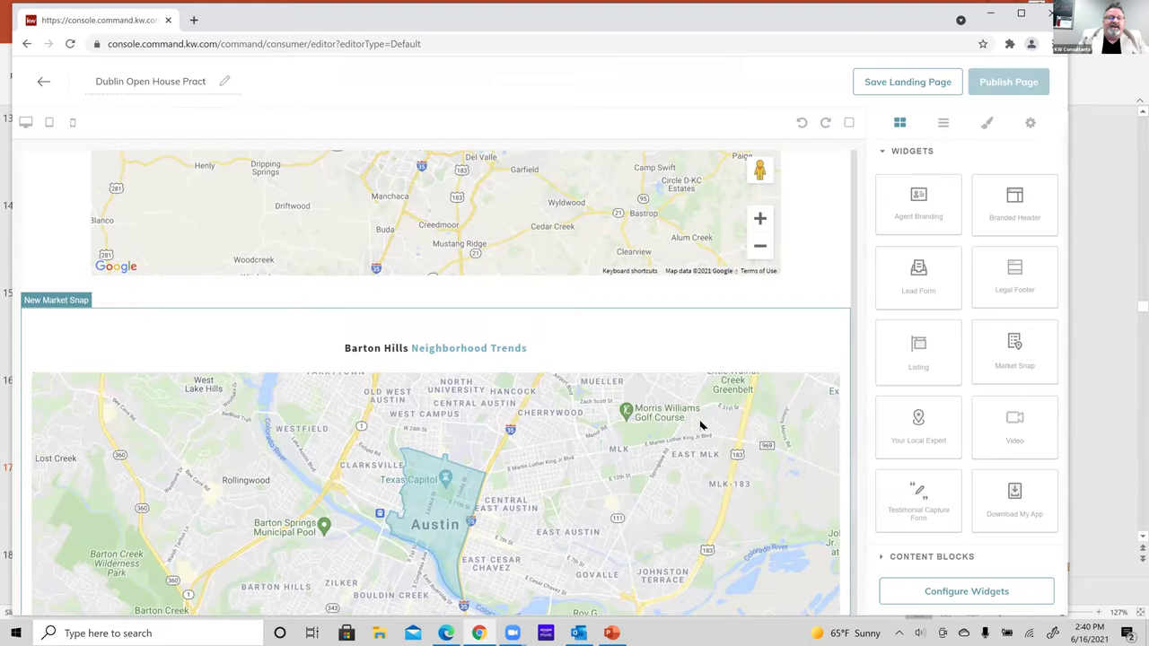
scroll(702, 422, "up", 5)
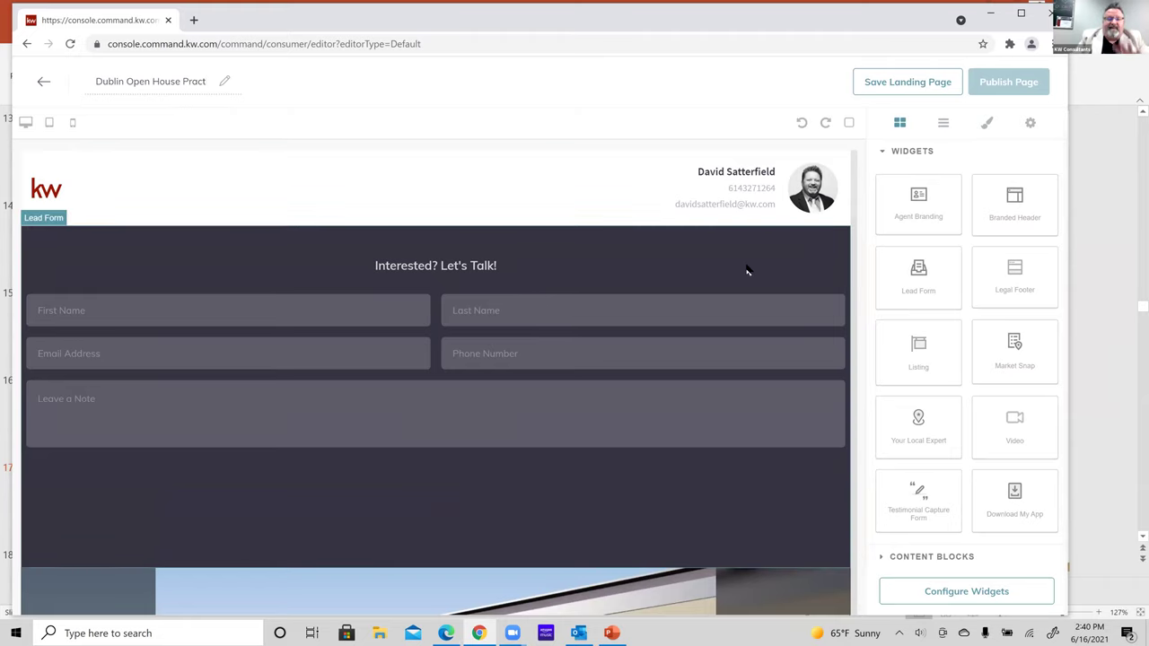
Open the Branded Header's widget configuration and set its header text to "Welcome to Our Open House!"
left_click(961, 593)
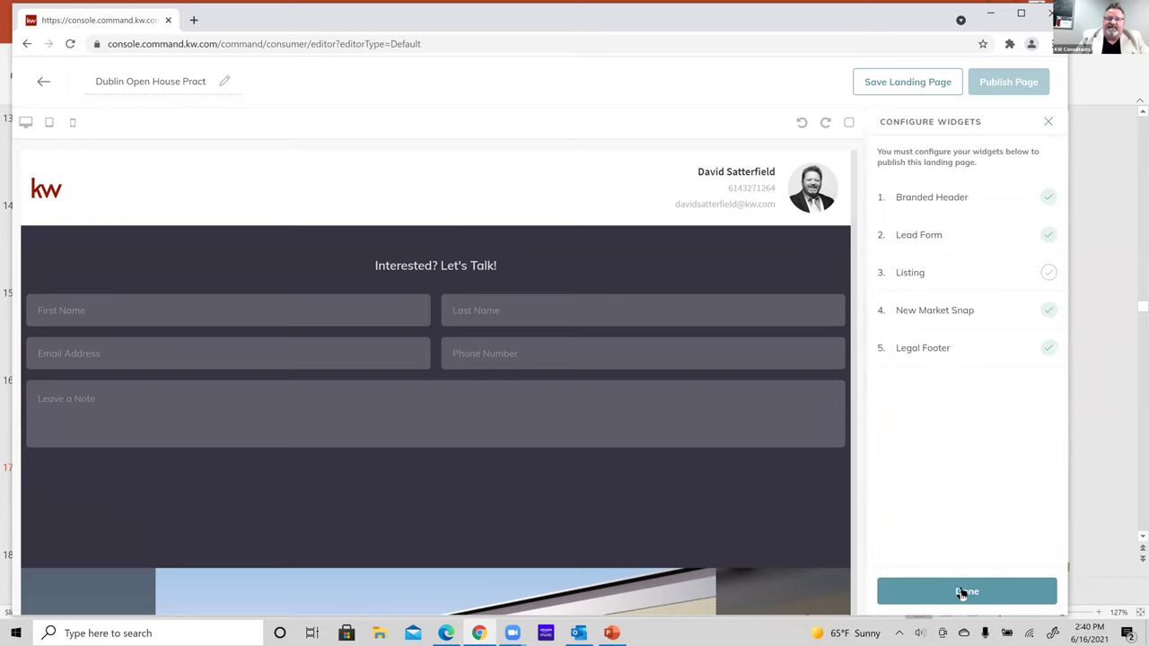
left_click(946, 198)
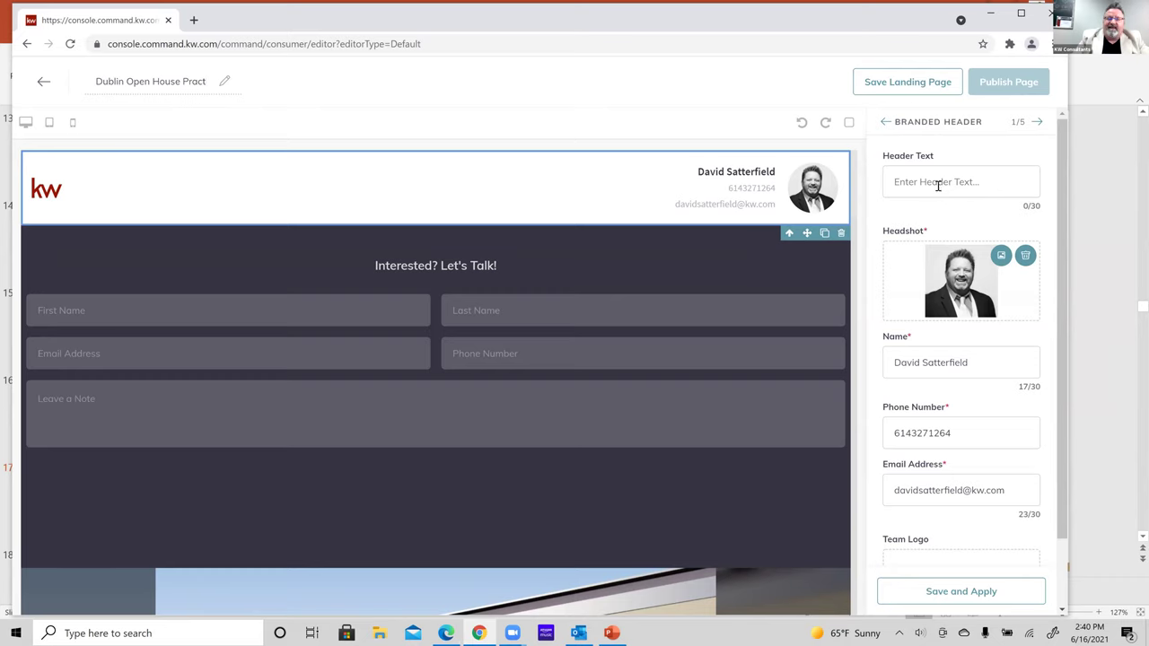
left_click(937, 185)
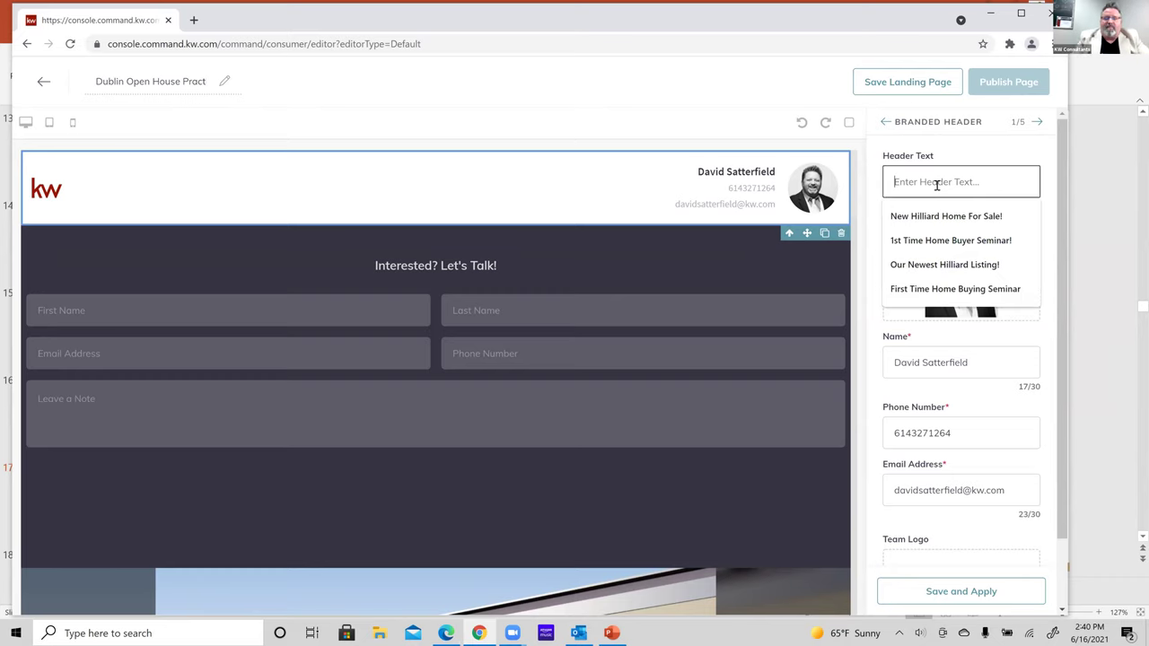
left_click(1001, 155)
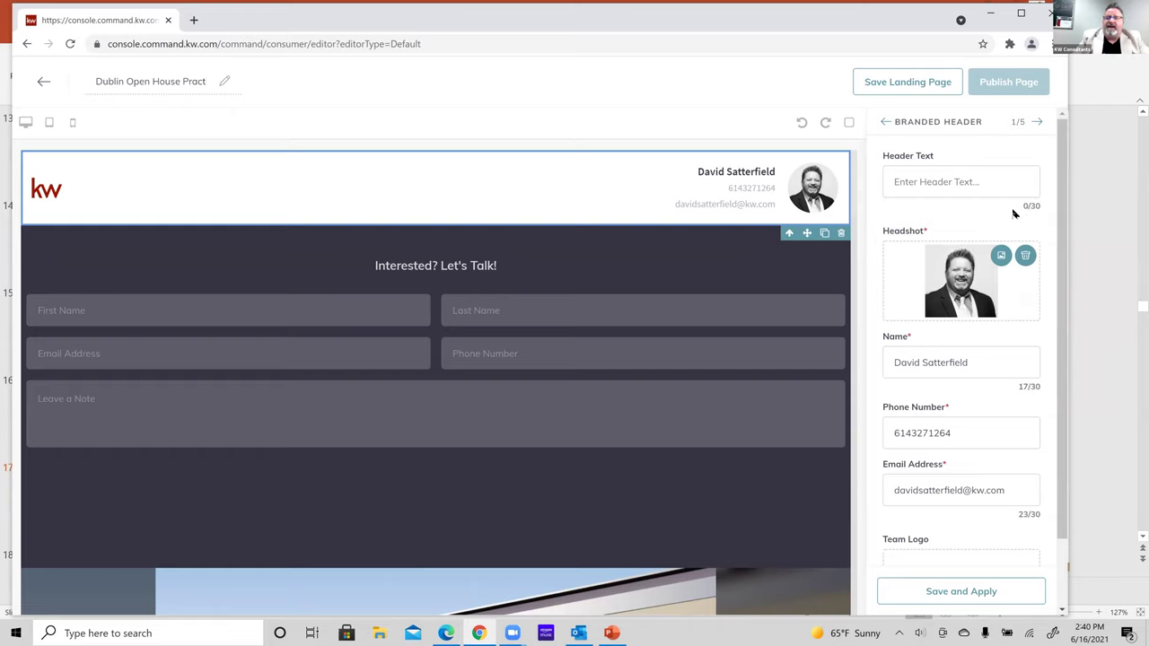
left_click(966, 184)
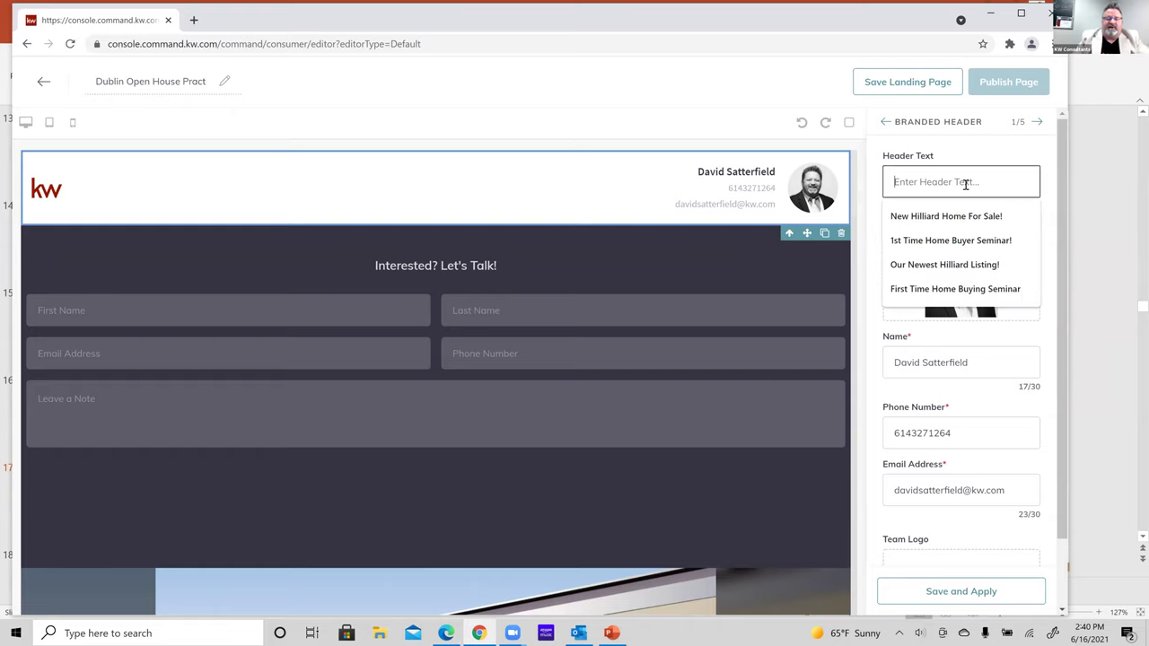
type("Wi")
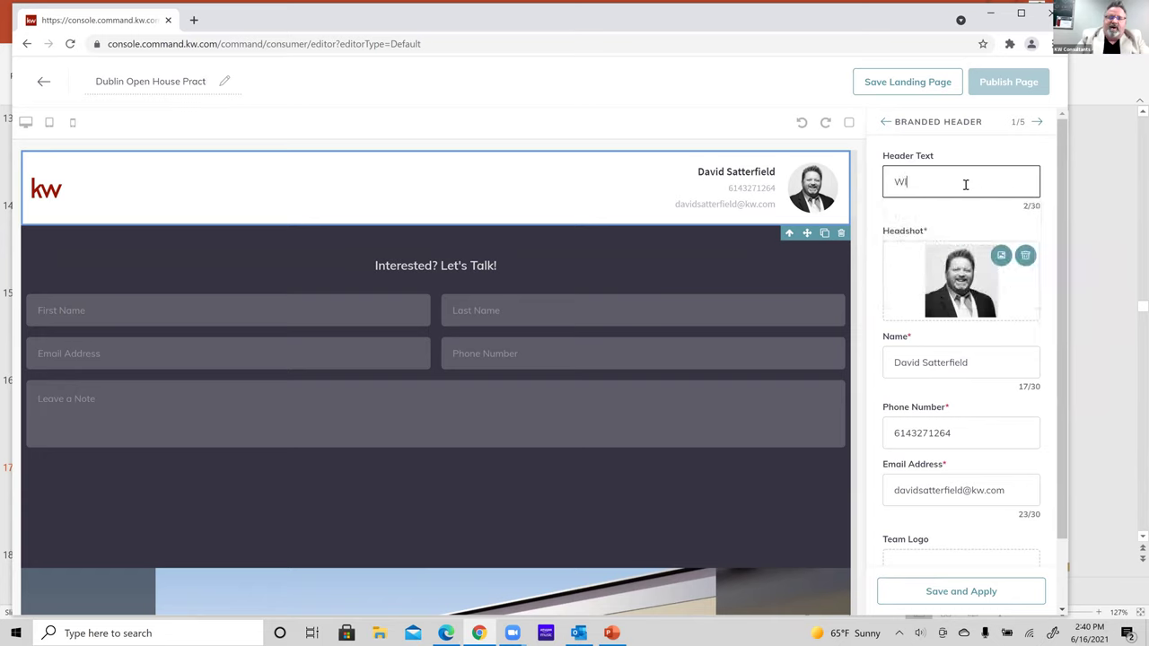
type("lcome to Our O")
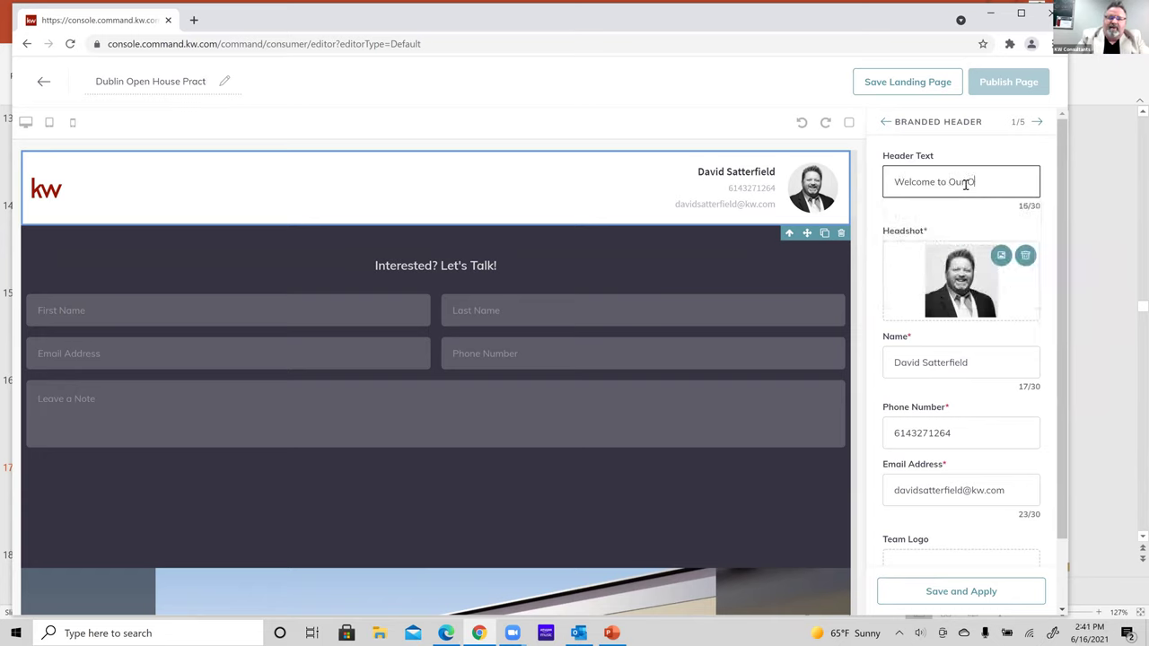
type("pen House!")
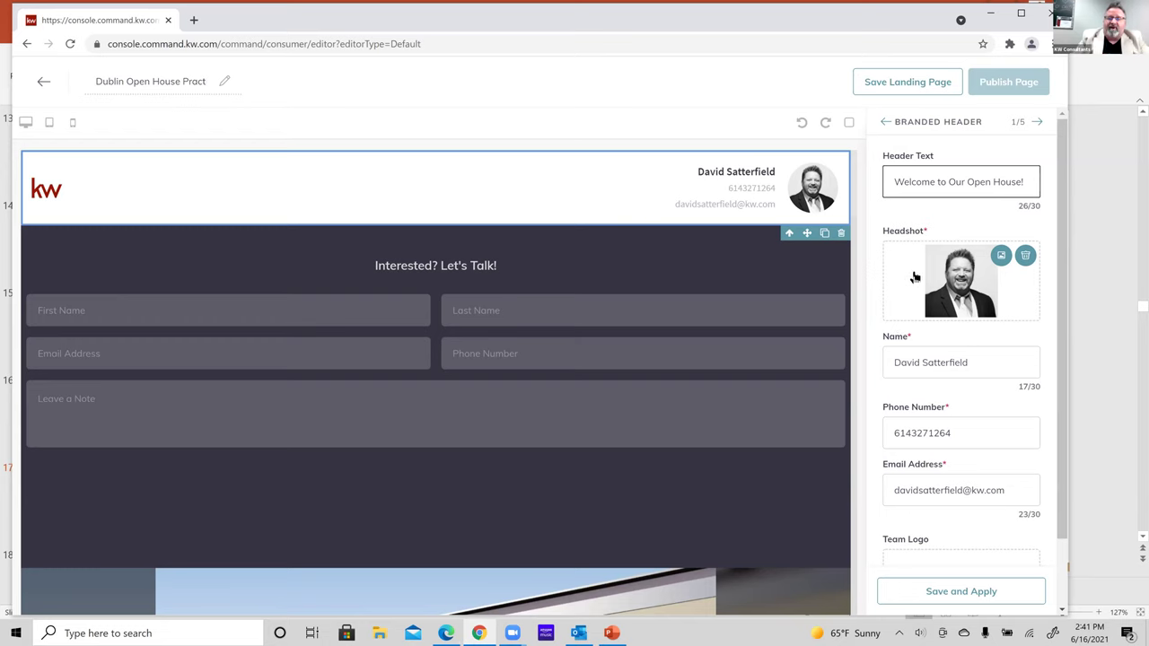
scroll(914, 280, "down", 3)
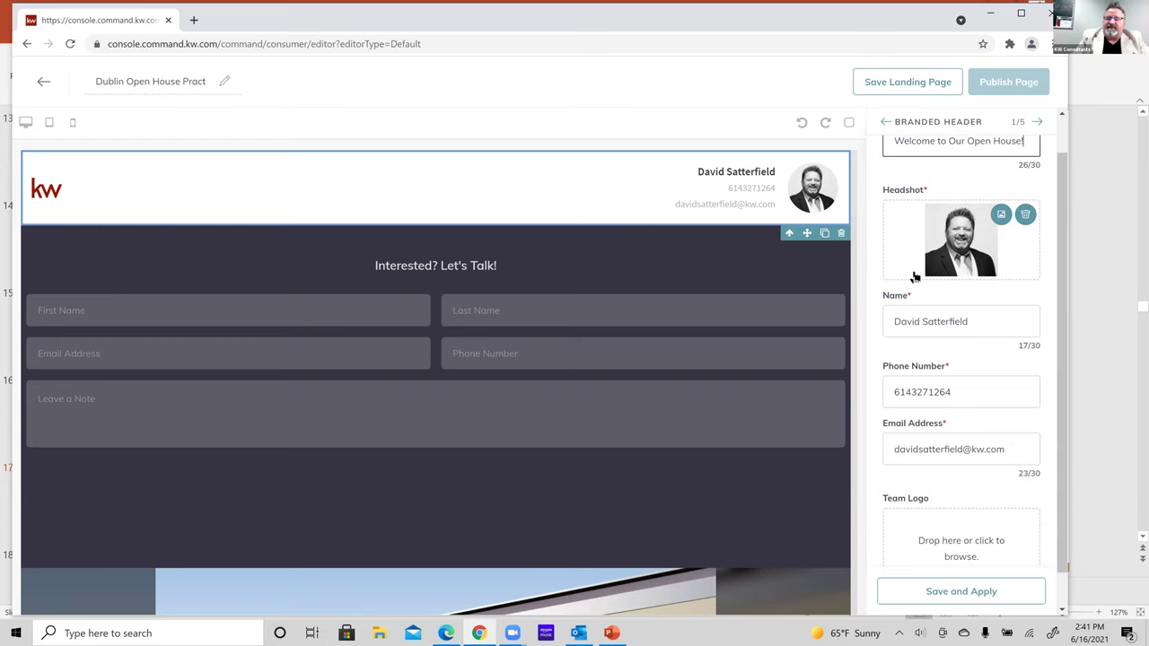
left_click(912, 370)
type("-")
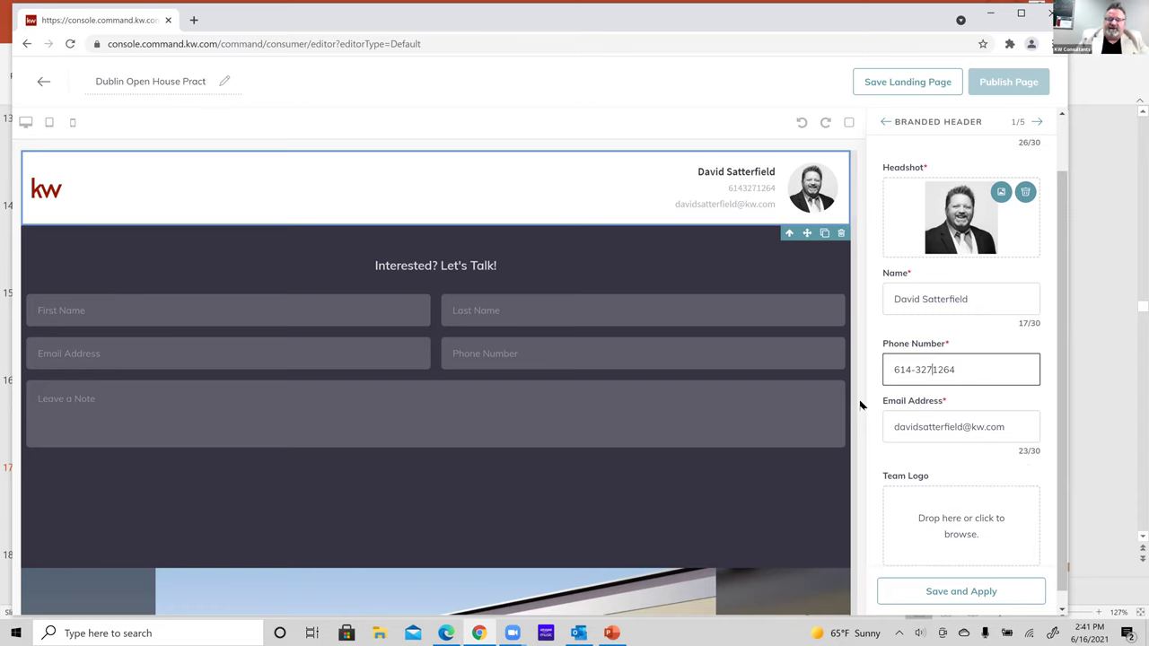
key("Right")
key("Right")
key("Right")
type("-")
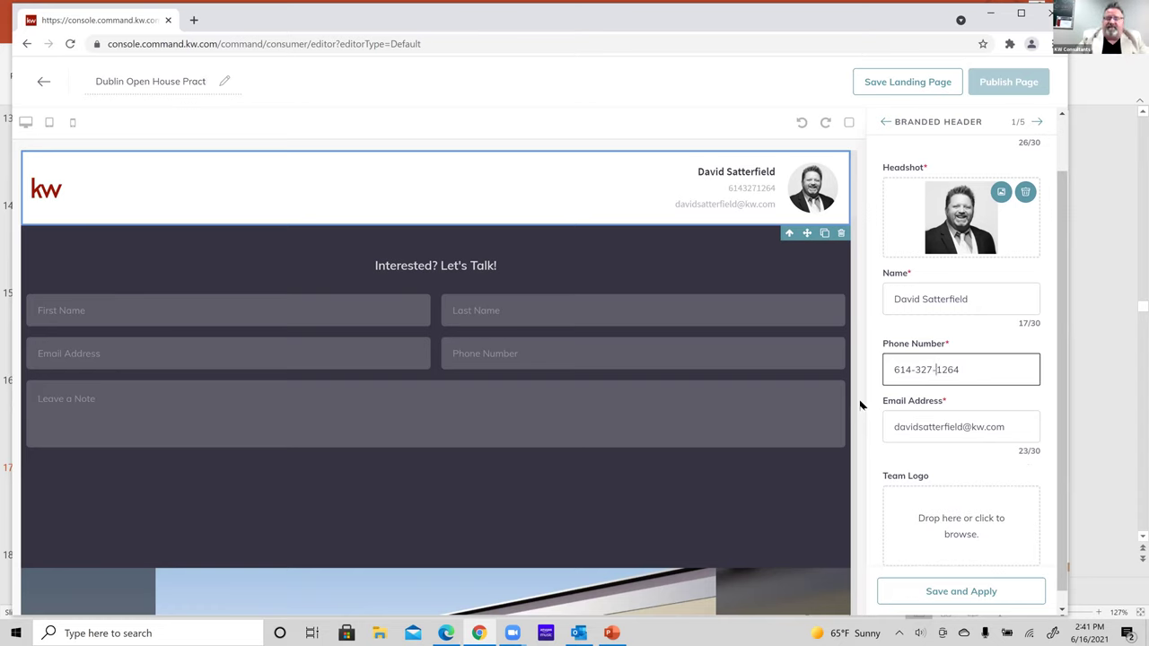
scroll(923, 367, "down", 1)
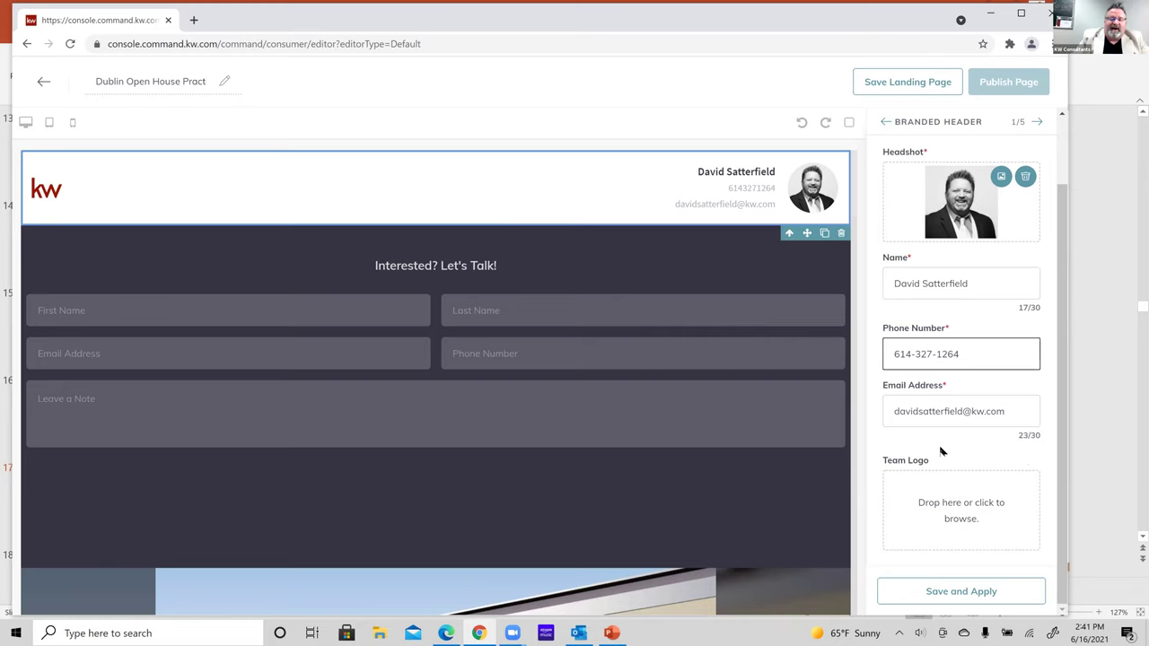
left_click(948, 592)
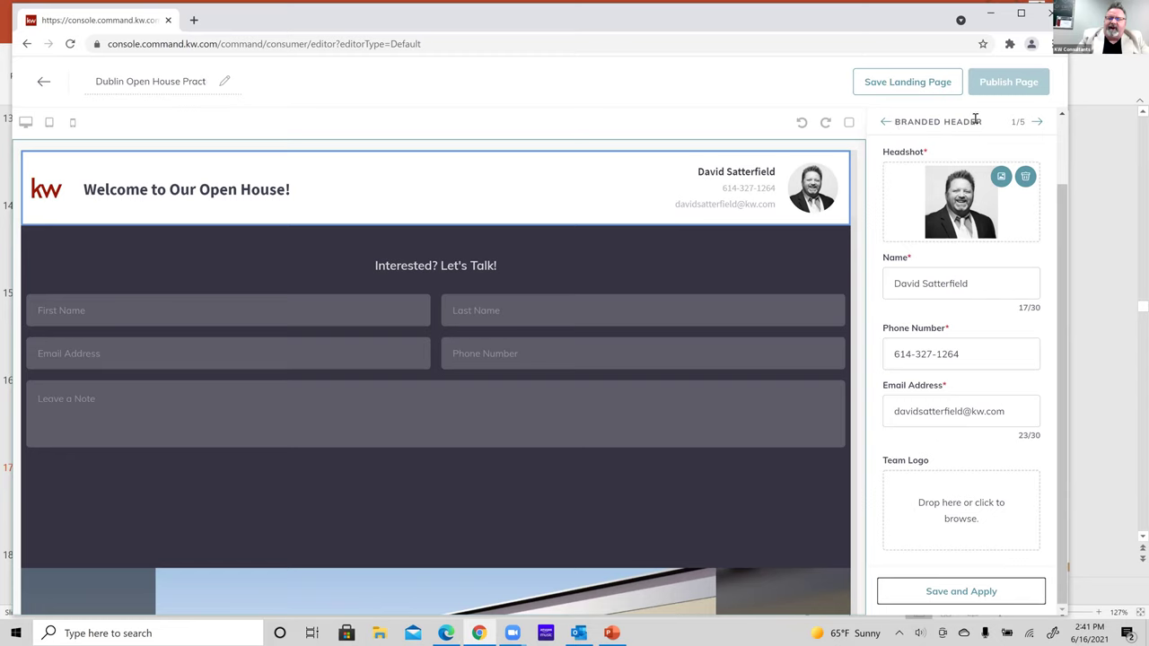
Set the Lead Form's header text to "Please Sign In With Your Contact Information" and save and apply it
left_click(1038, 121)
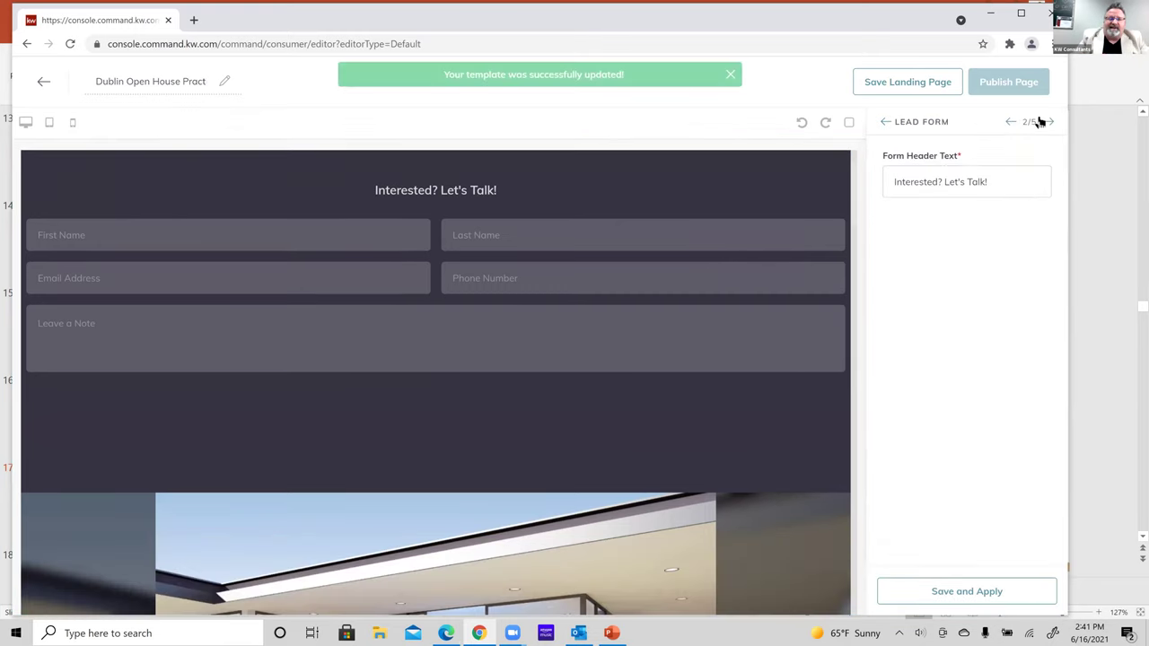
left_click_drag(1002, 182, 859, 179)
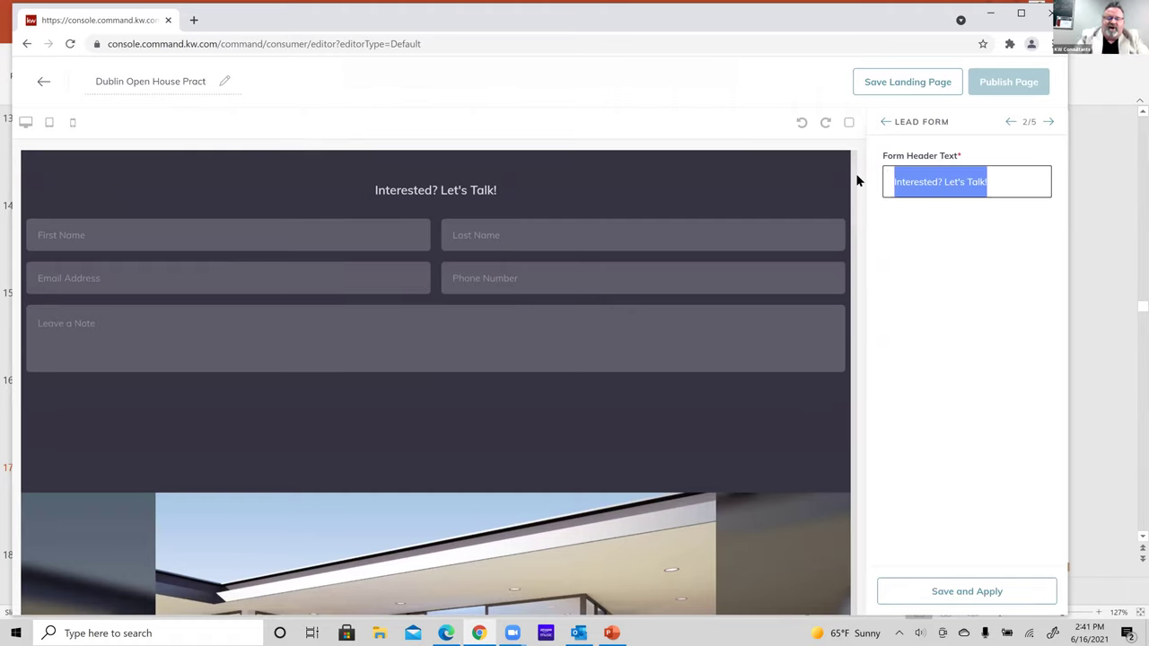
type("Please Sign In With ")
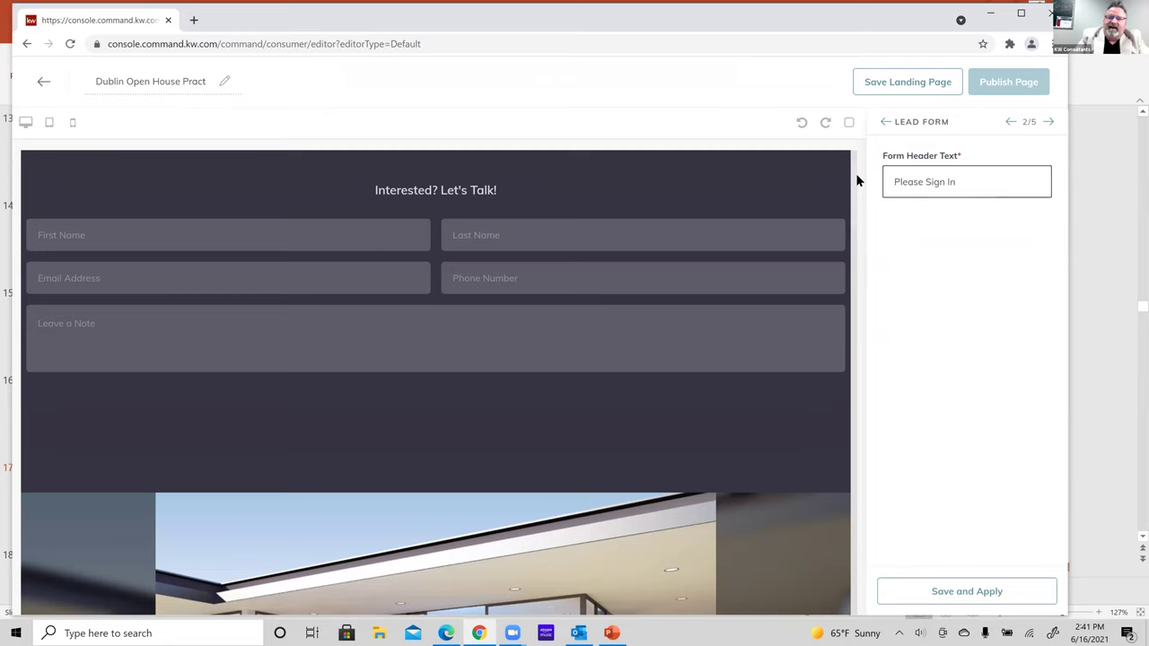
type("Your Contact I")
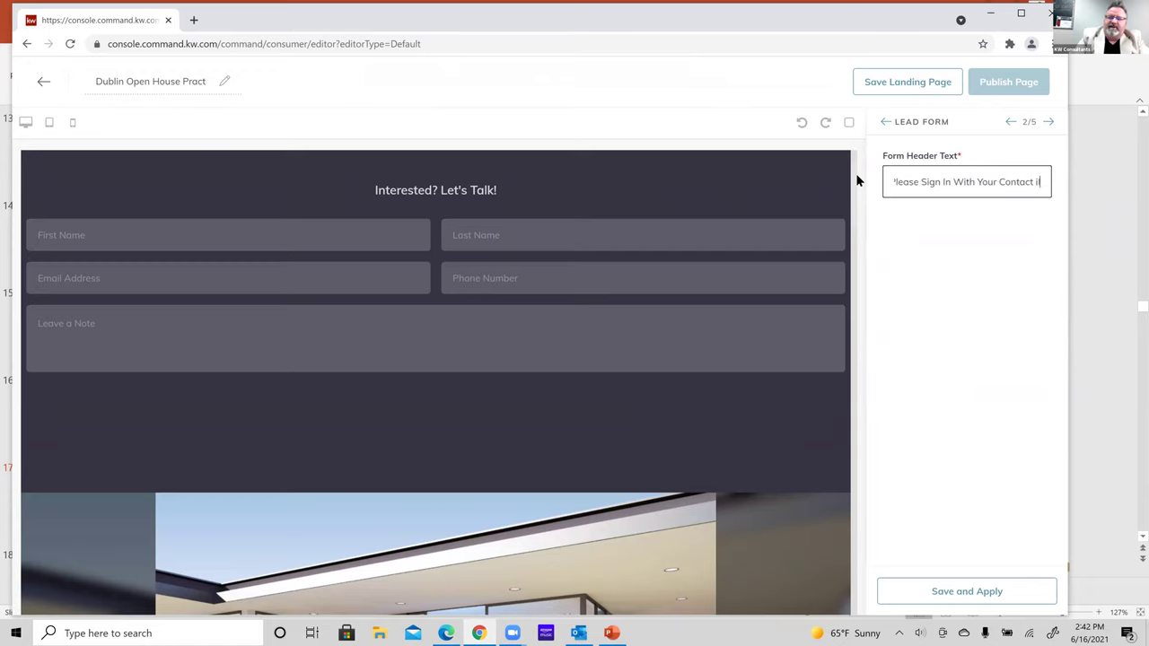
type("nformation")
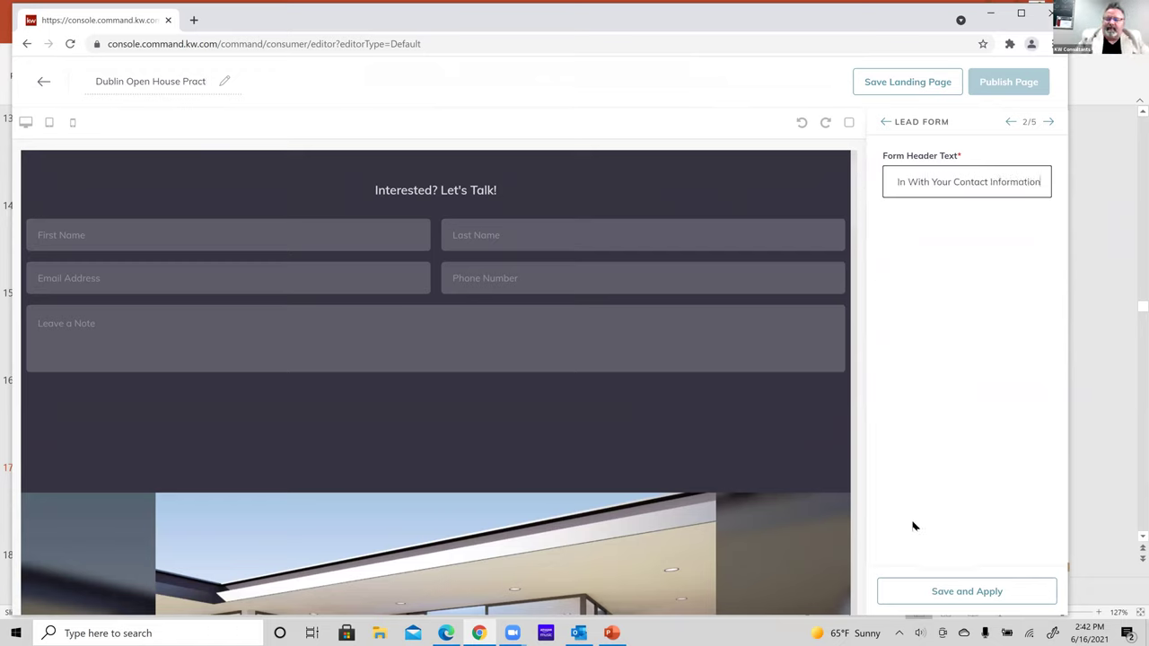
left_click(939, 593)
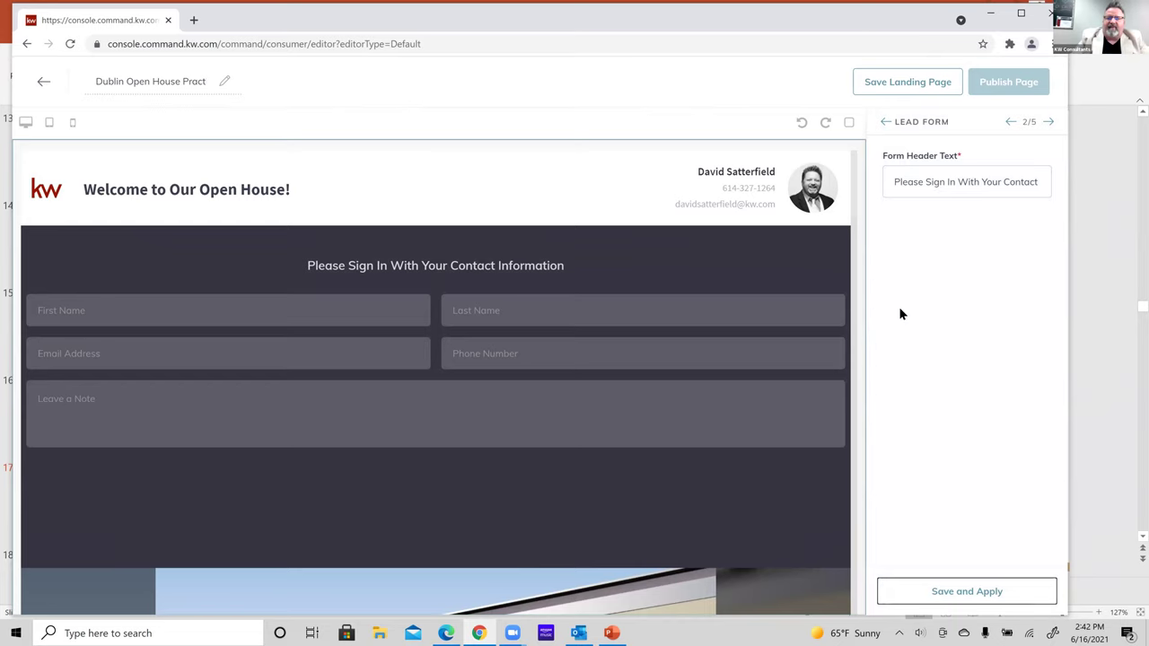
Open the listing search for the Listing widget and search by the open house property's street address
left_click(1051, 121)
left_click(964, 271)
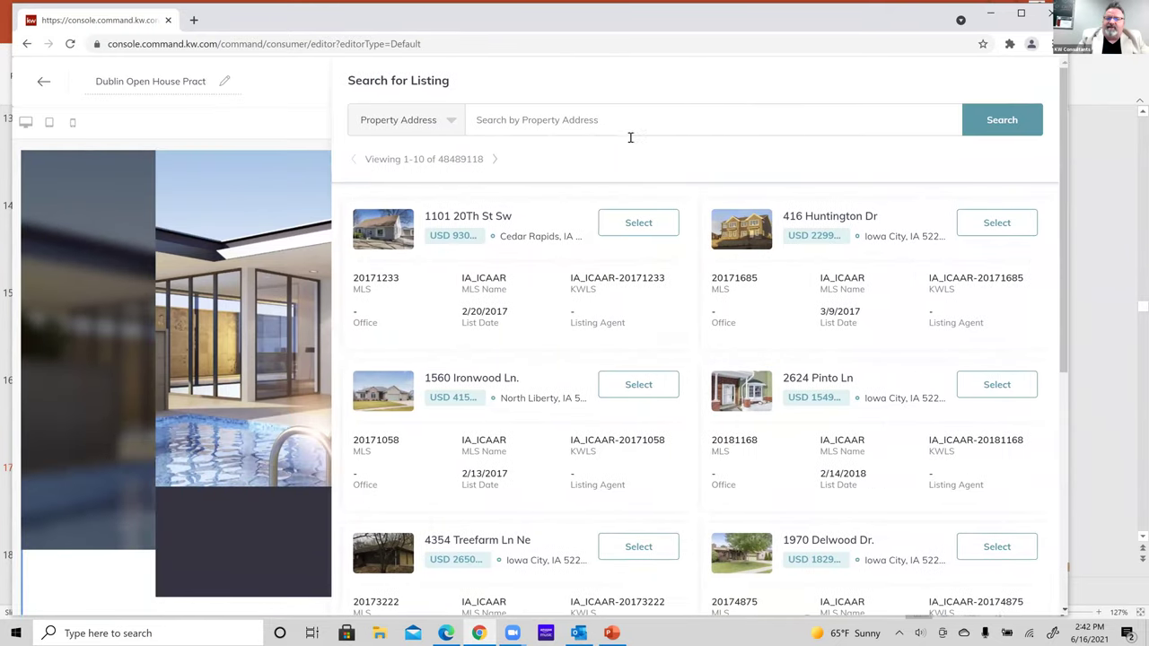
left_click(627, 117)
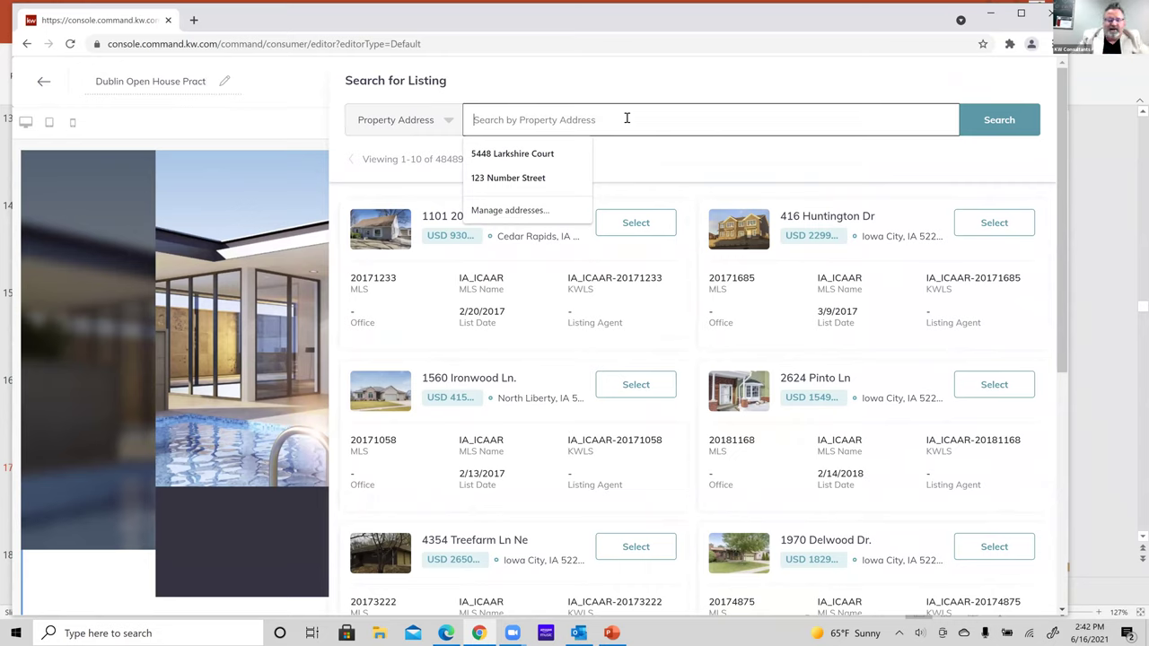
type("3259 co")
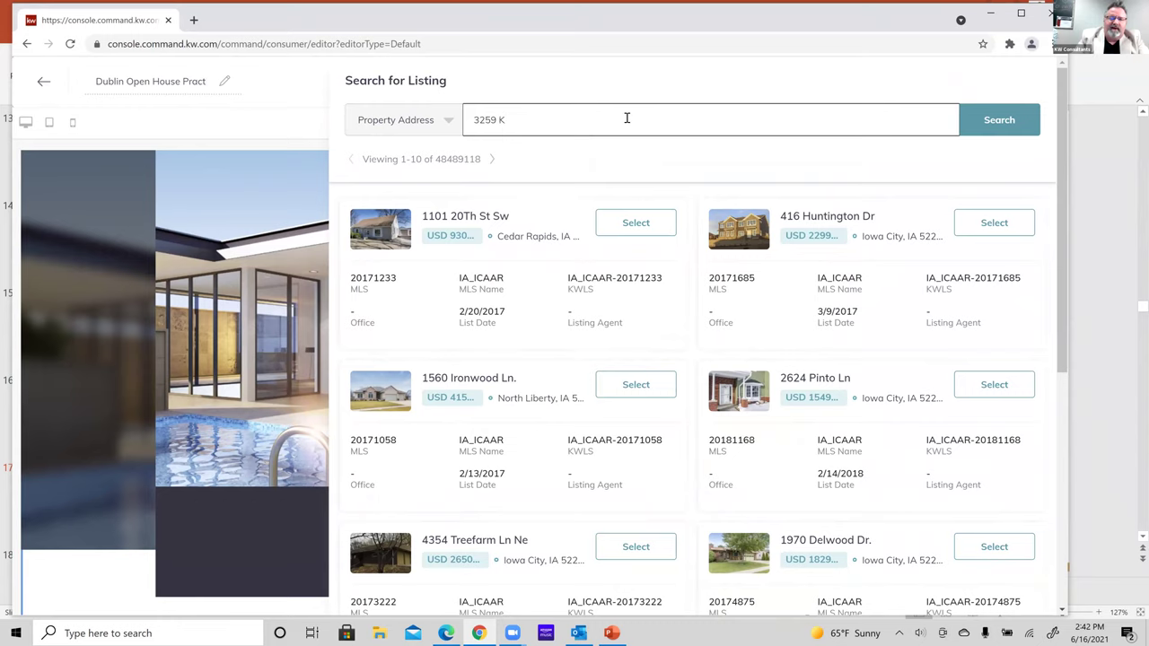
type("y")
left_click(1003, 118)
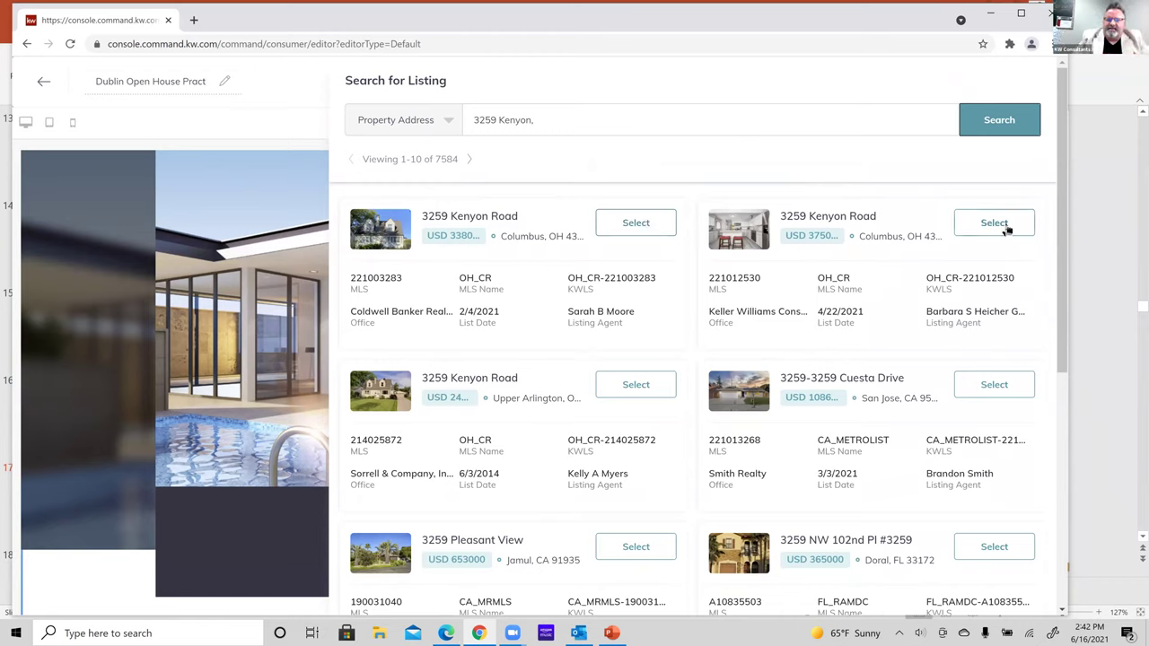
Select the Keller Williams listing in Columbus, OH, priced at $375,000, as the Listing widget's property
left_click(448, 122)
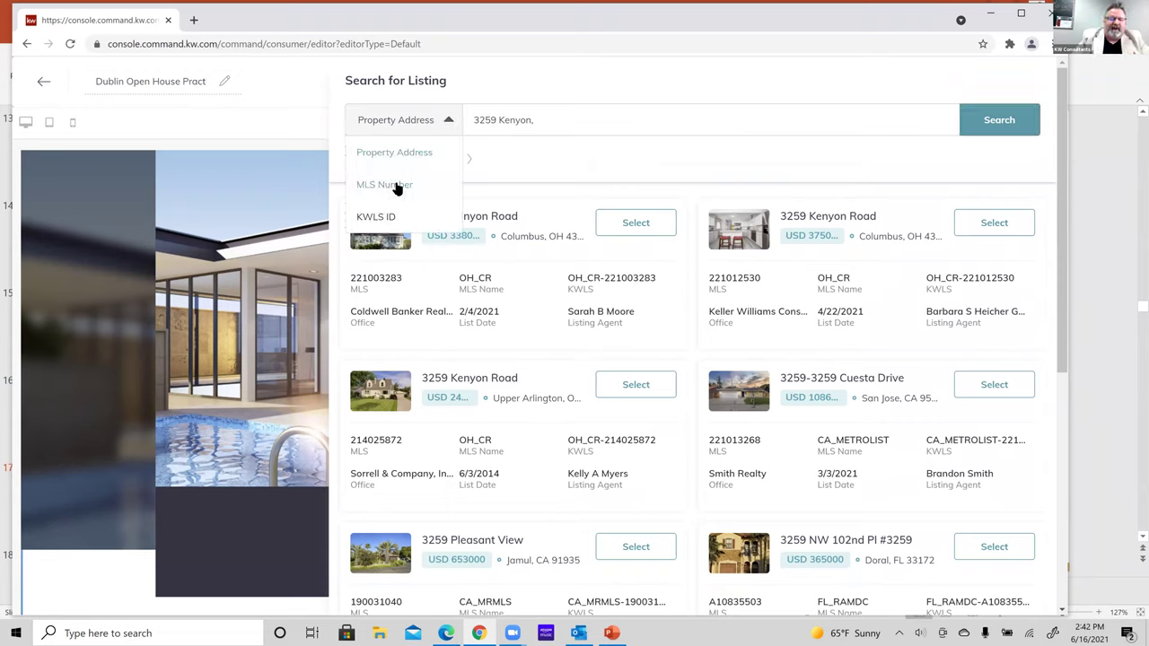
left_click(599, 163)
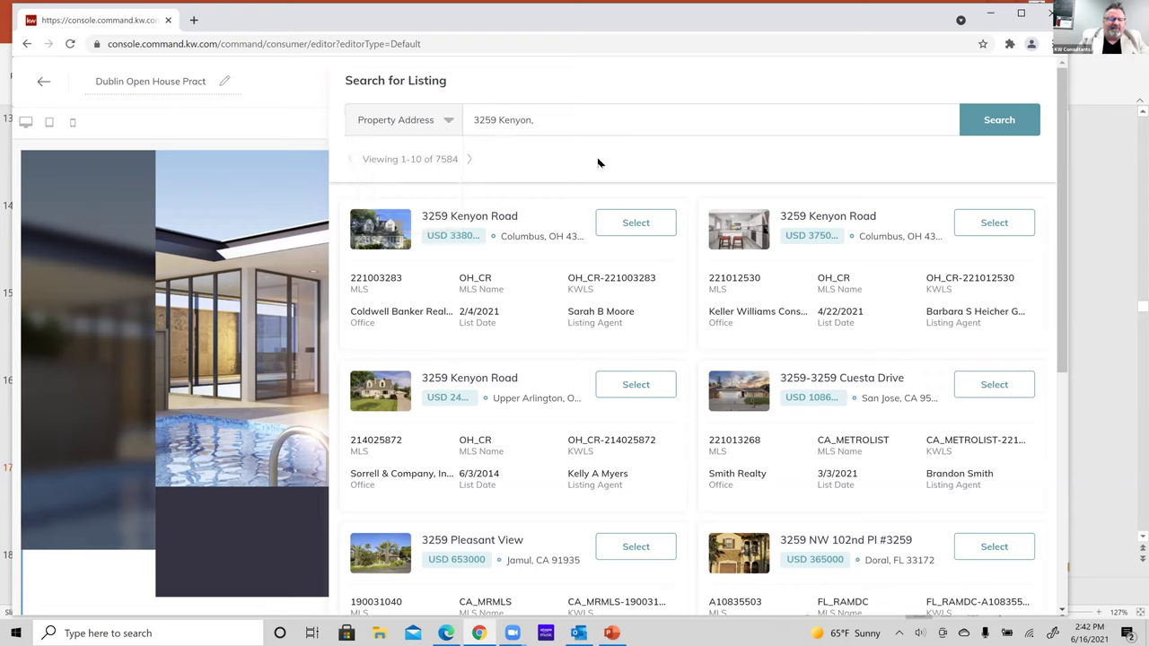
left_click(994, 223)
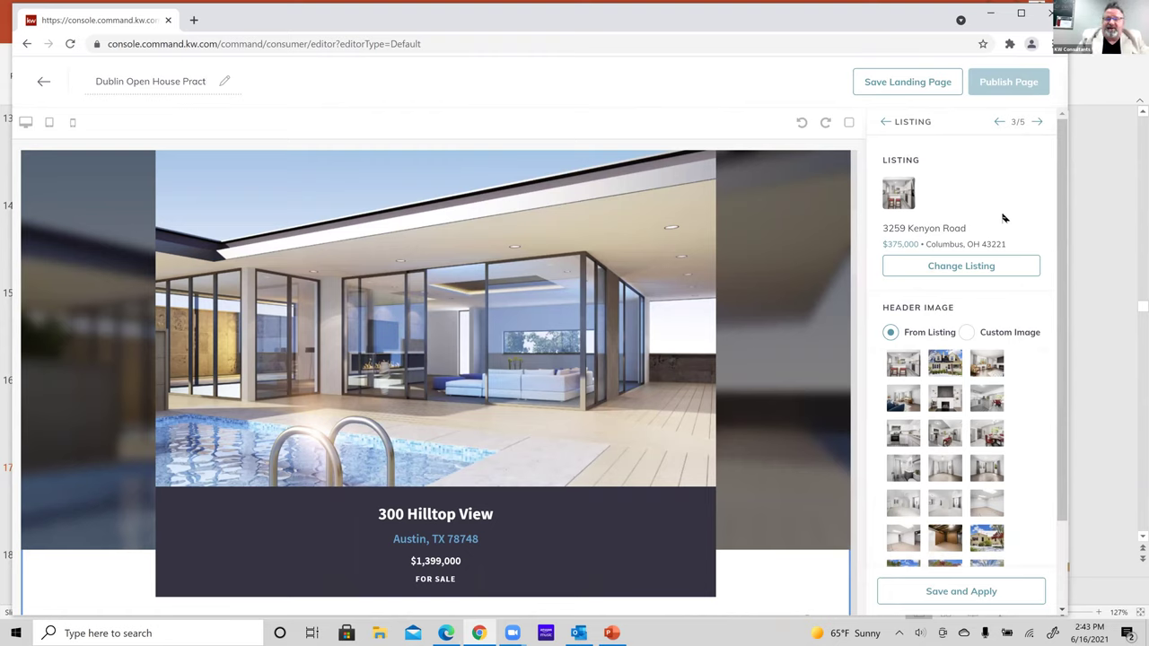
Use the listing photo of the house's snowy front exterior as the Listing widget's header image, and save and apply it
scroll(1003, 222, "down", 2)
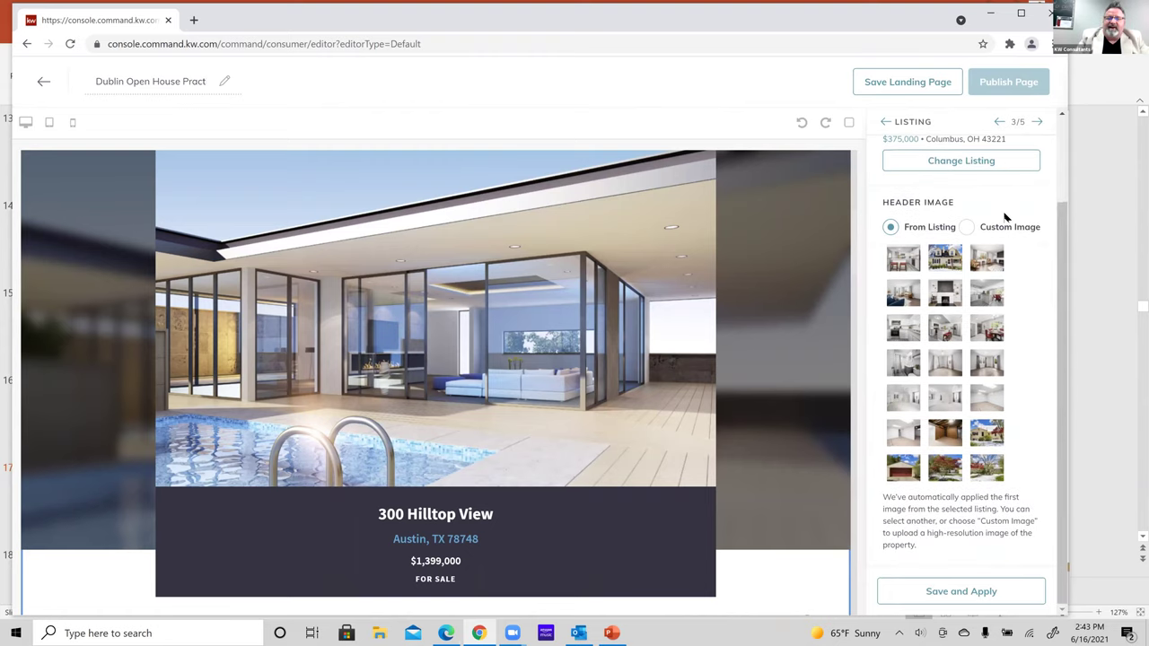
scroll(1006, 217, "up", 2)
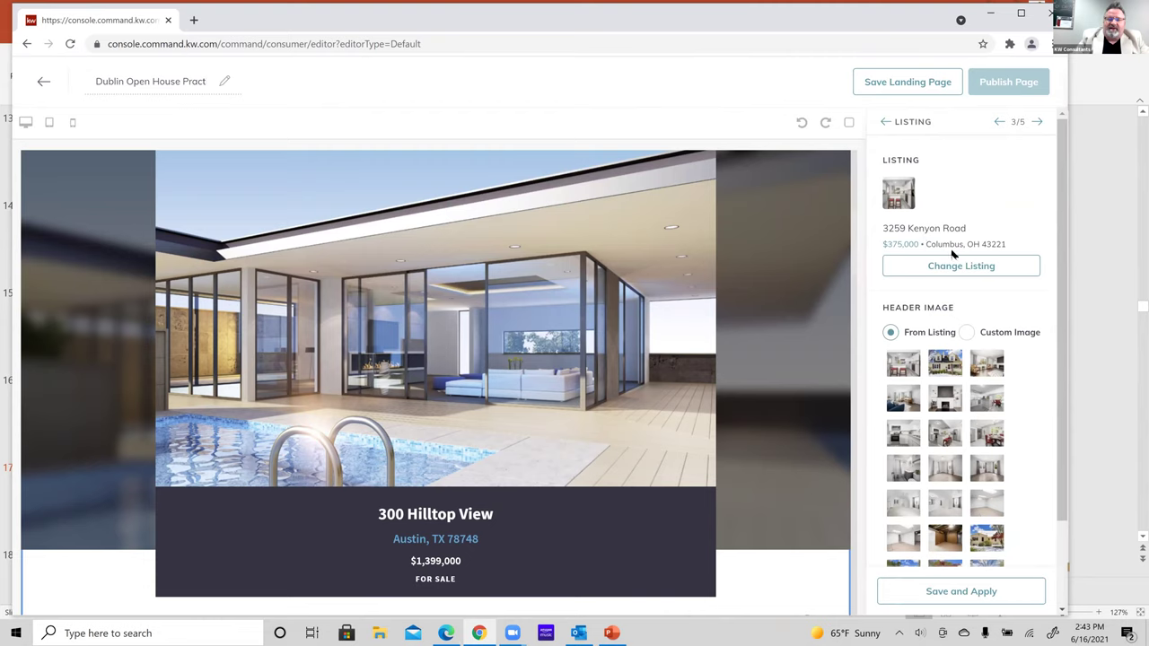
scroll(947, 300, "down", 2)
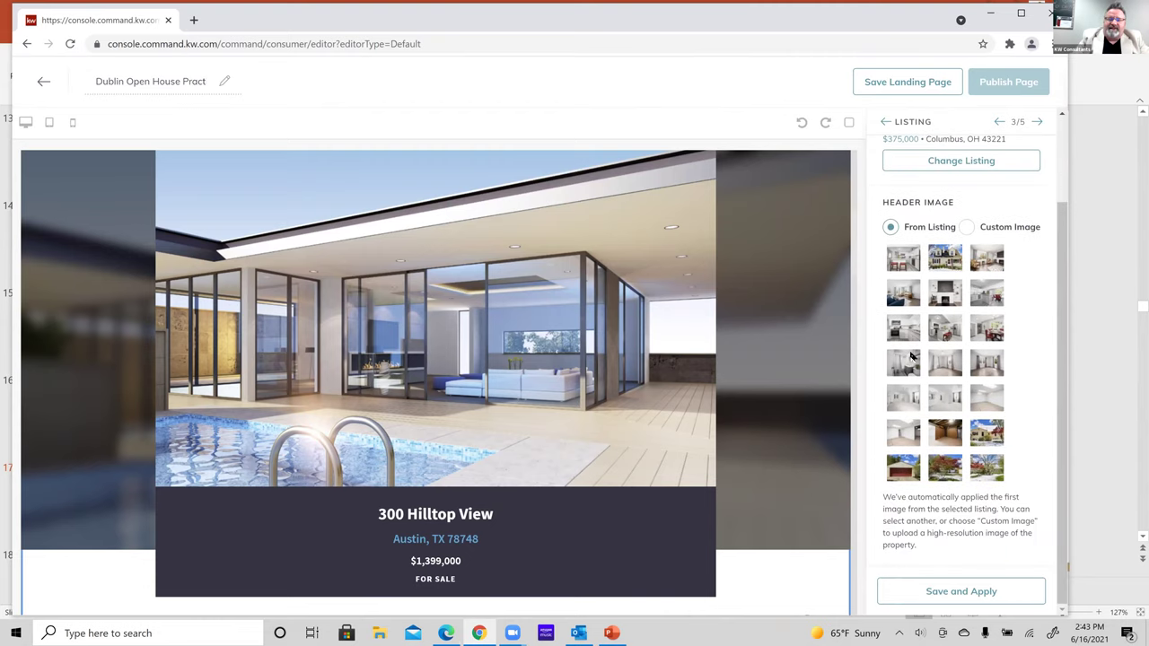
left_click(945, 263)
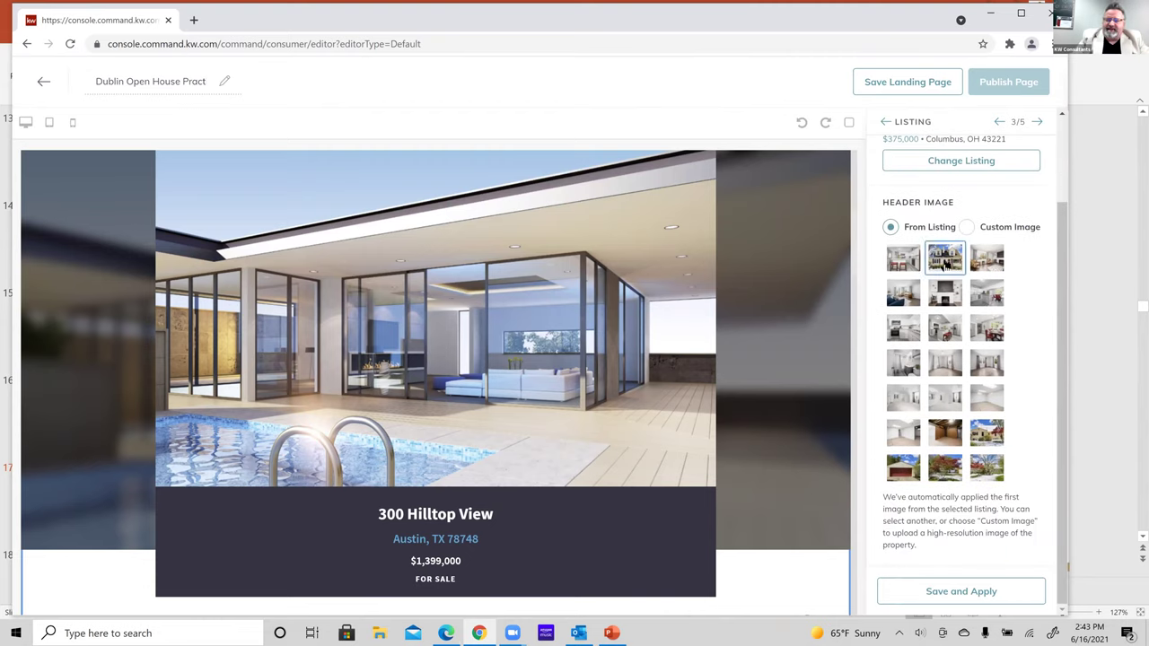
left_click(936, 591)
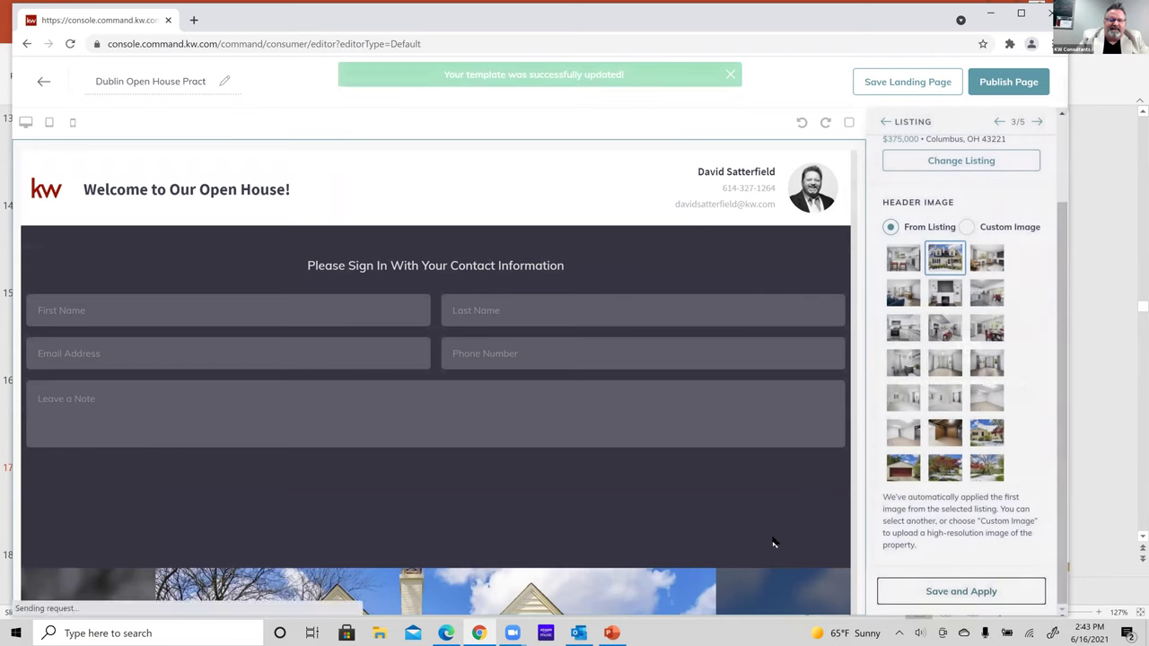
Review the listing section in the page preview, from the header image through the property description and photo gallery
scroll(774, 542, "down", 4)
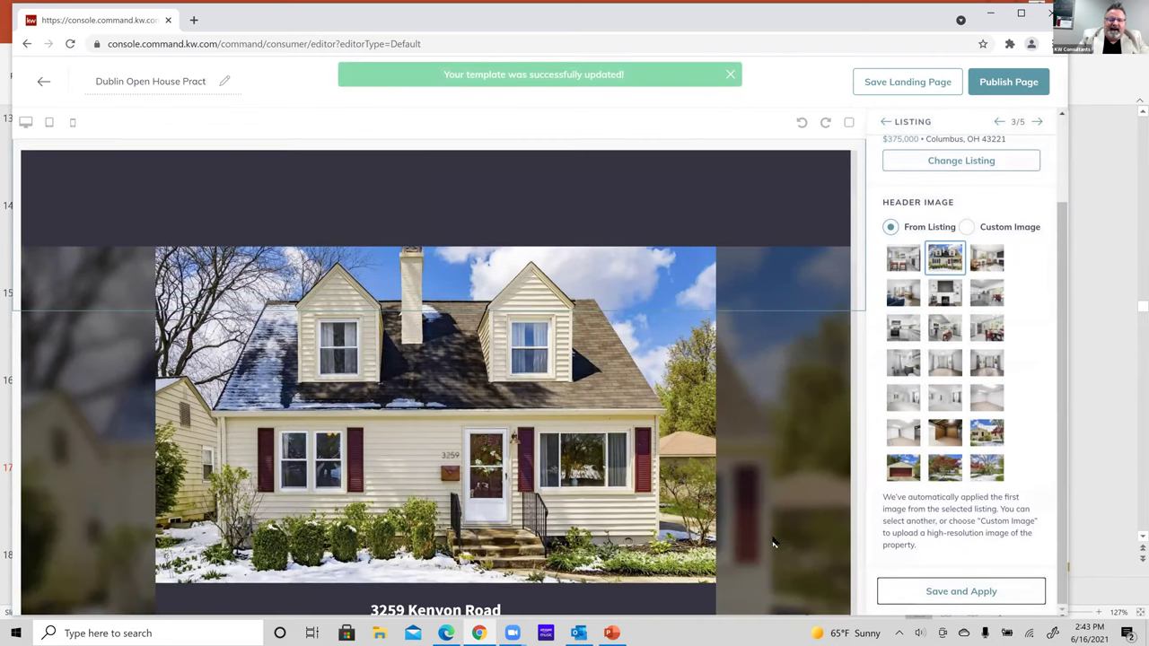
scroll(774, 542, "down", 5)
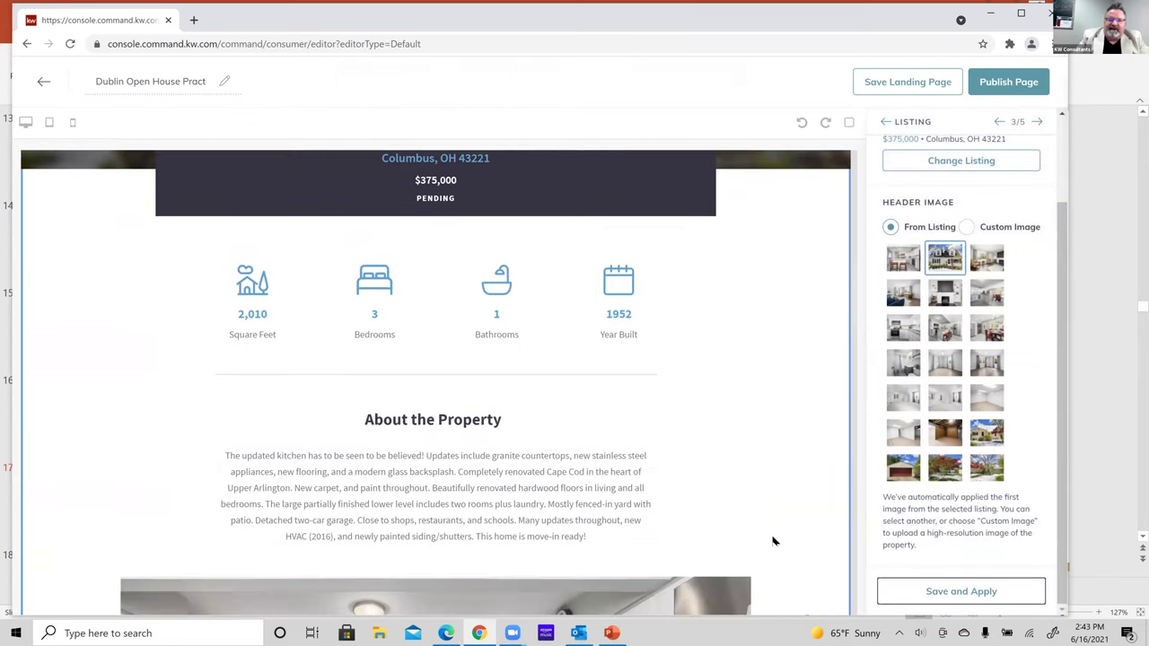
scroll(774, 542, "down", 4)
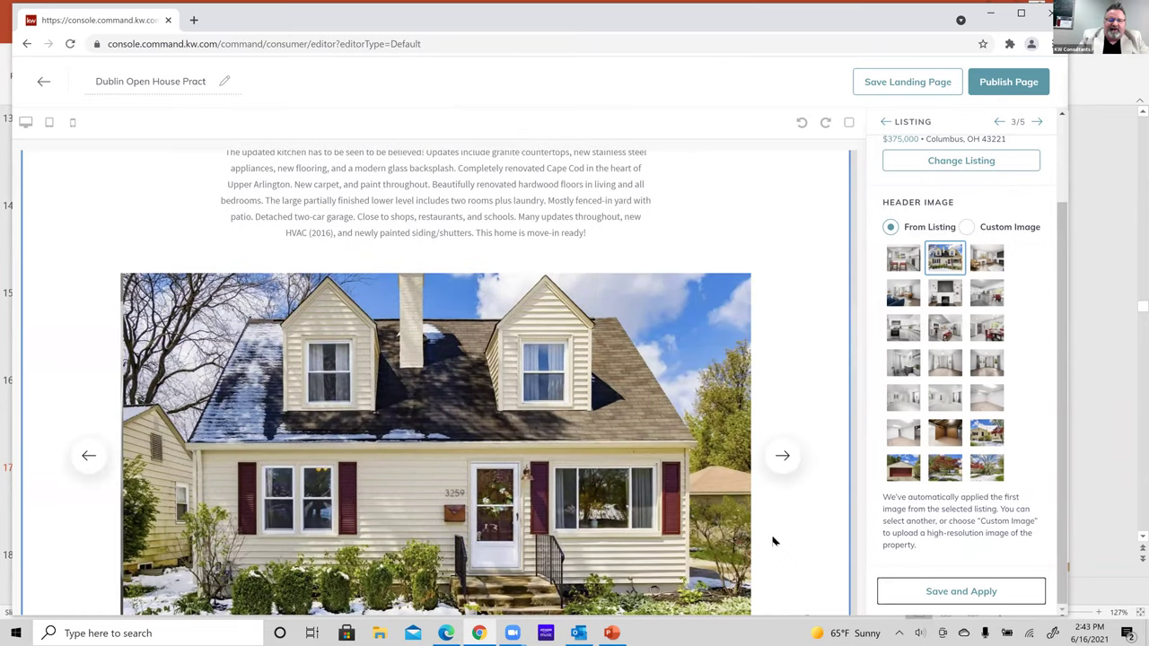
scroll(774, 542, "down", 4)
scroll(772, 536, "down", 2)
scroll(774, 542, "up", 5)
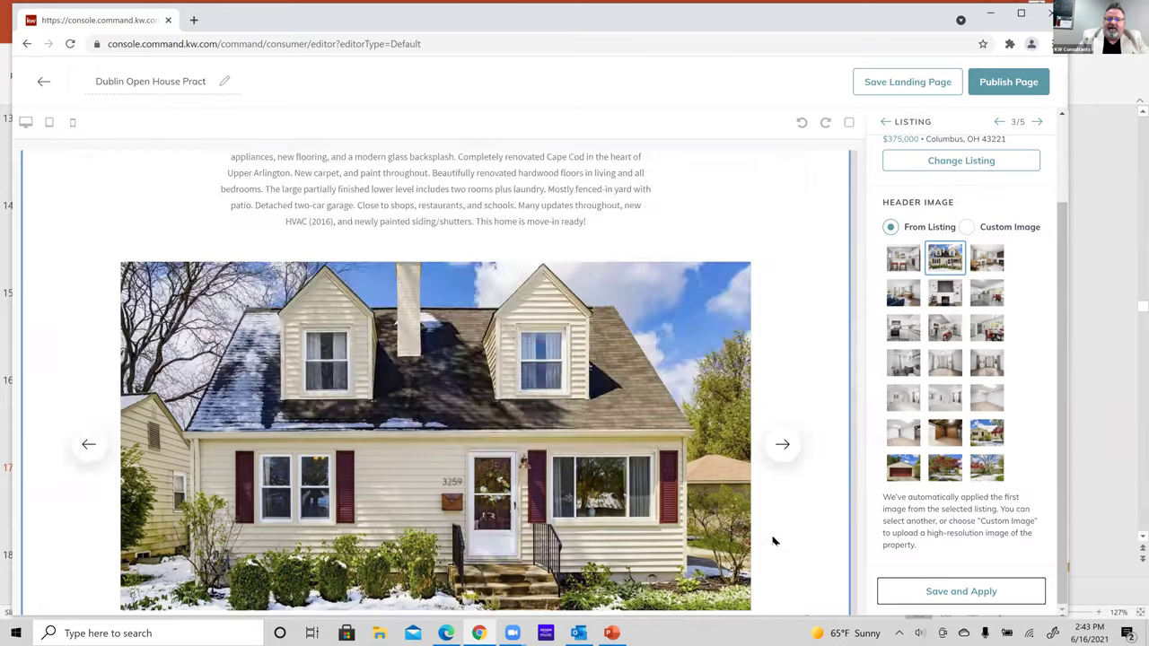
scroll(774, 542, "up", 10)
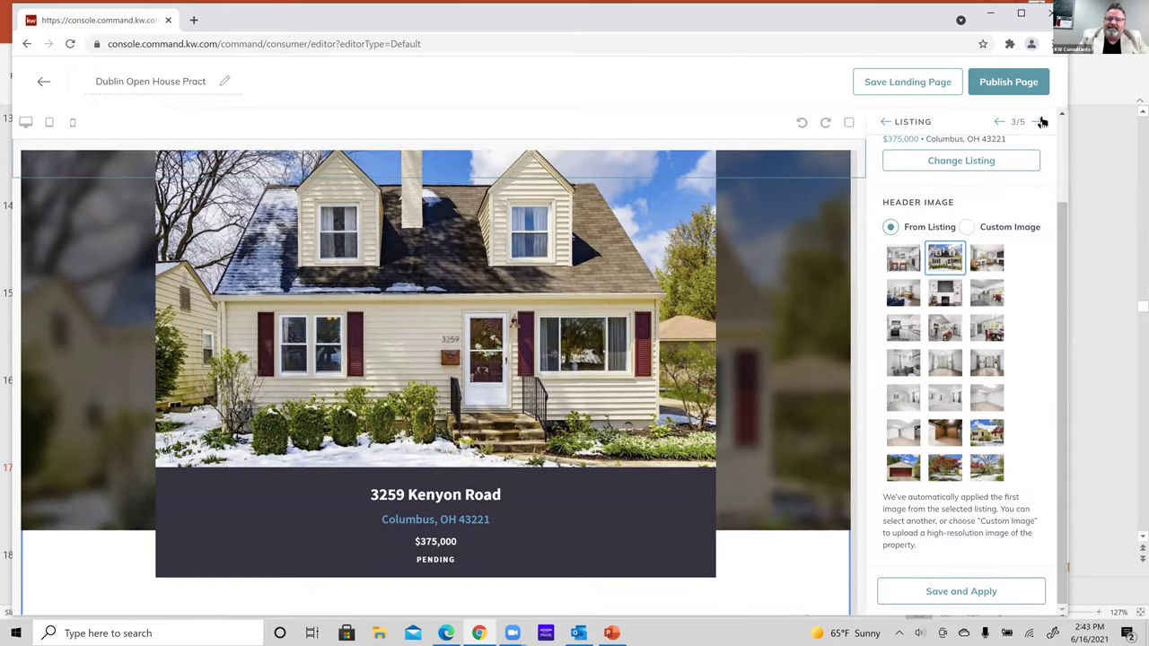
Set the New Market Snap widget's postal code to 43026 and its header to "Neighborhood Information"
left_click(1043, 122)
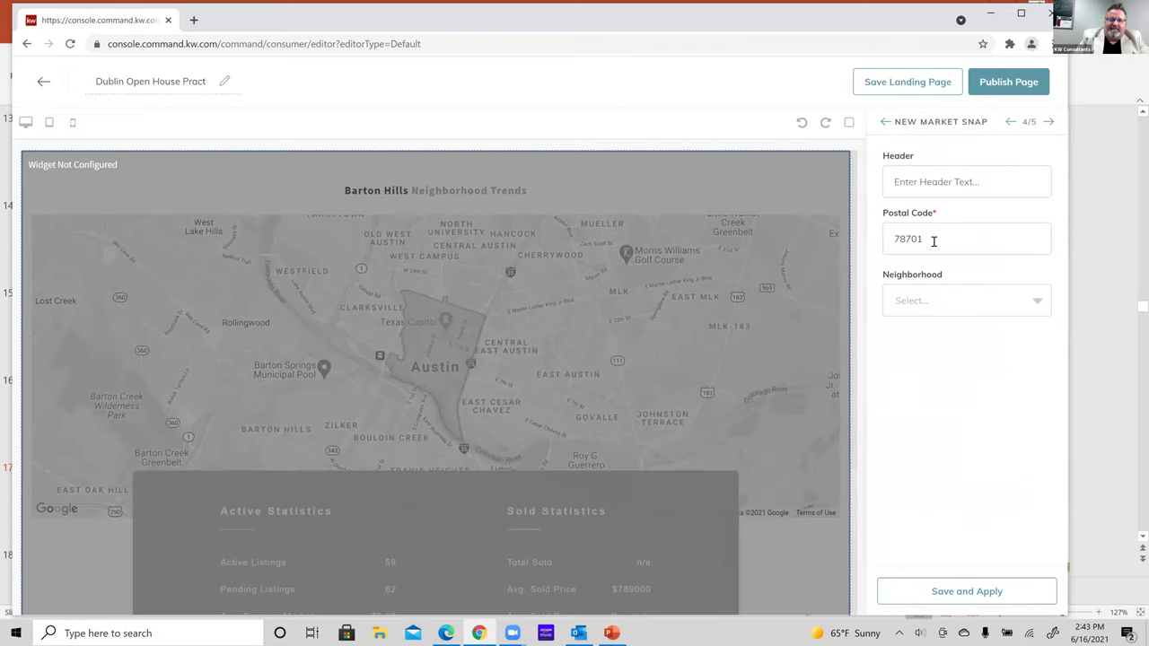
left_click_drag(930, 239, 847, 233)
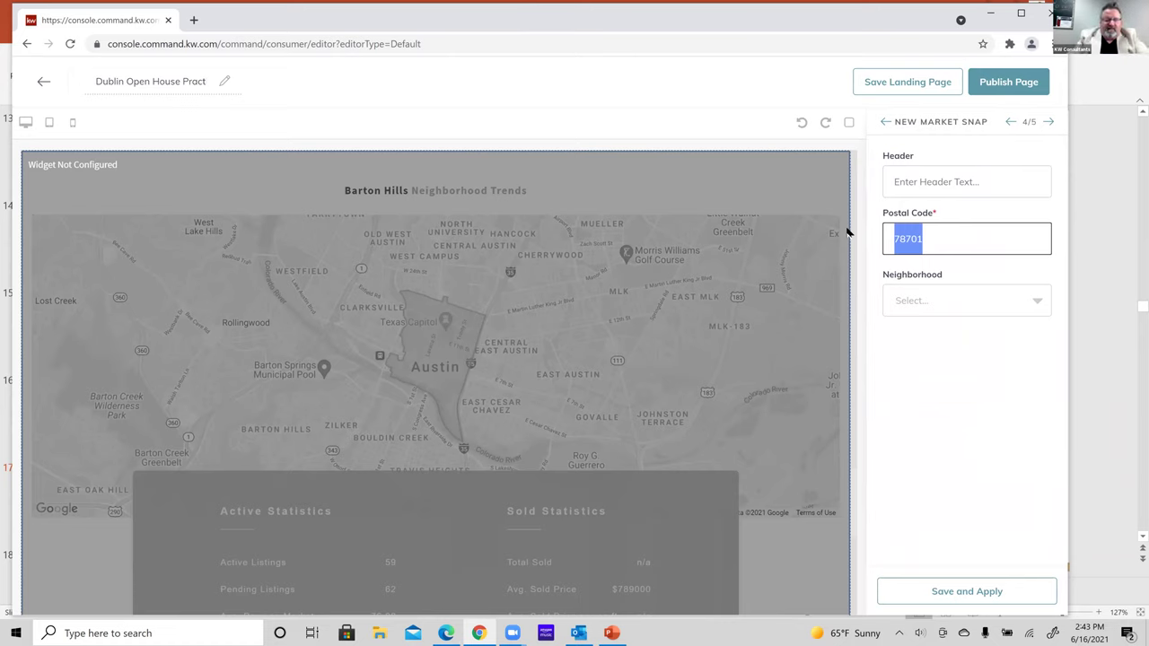
type("43026")
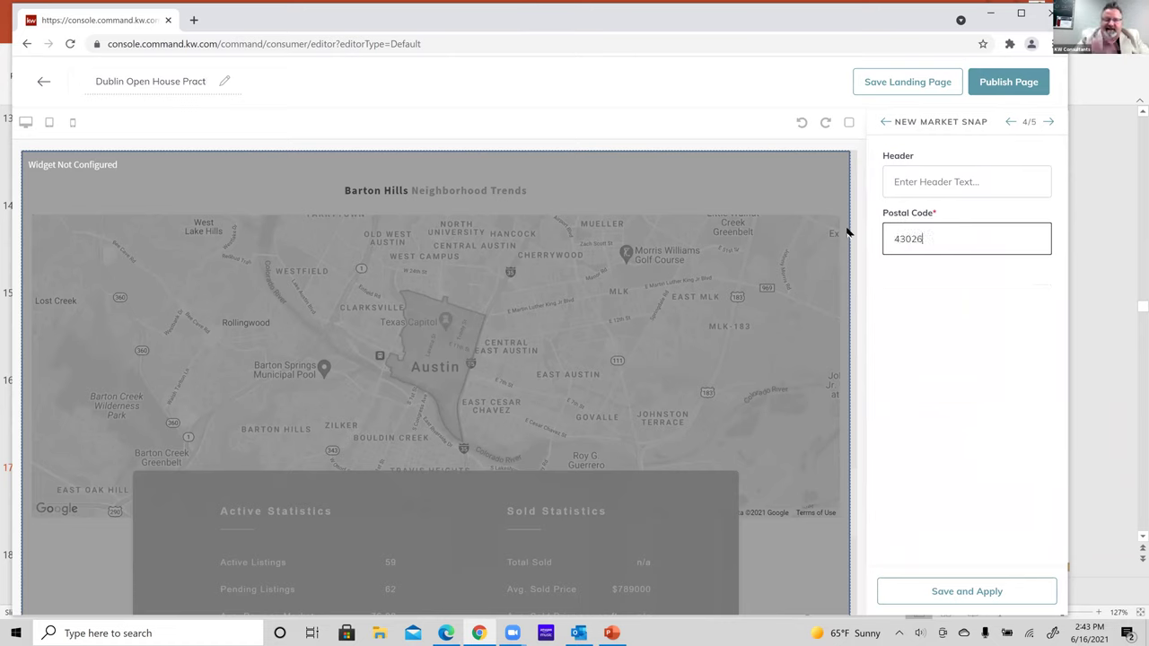
left_click(942, 183)
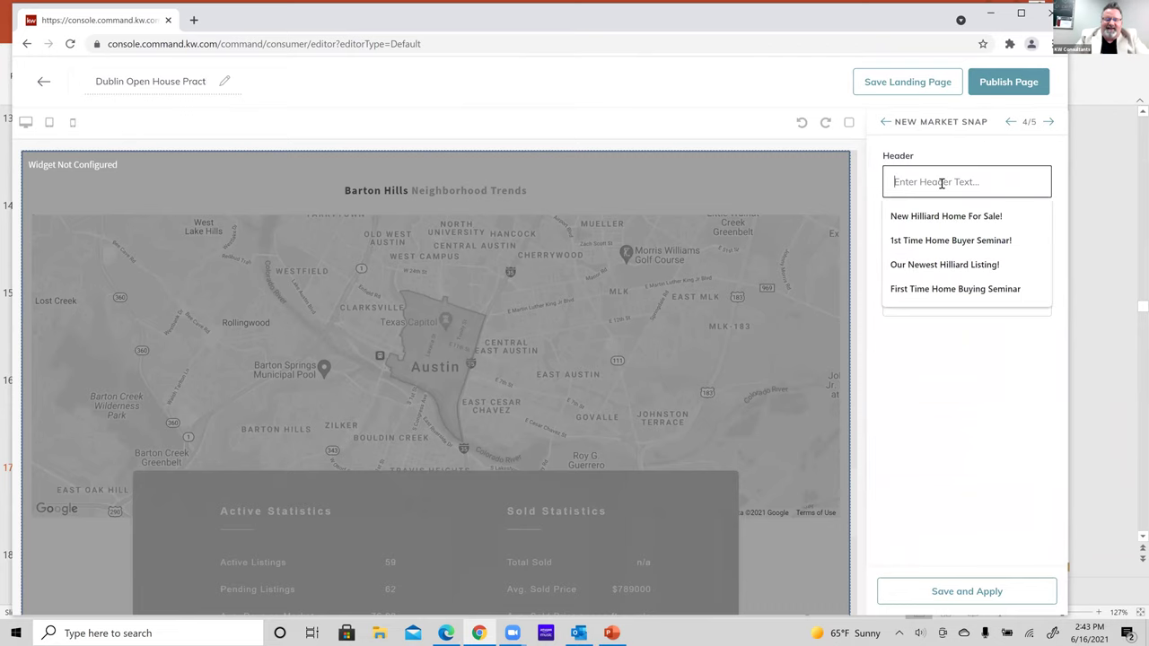
type("Neighborhood Information")
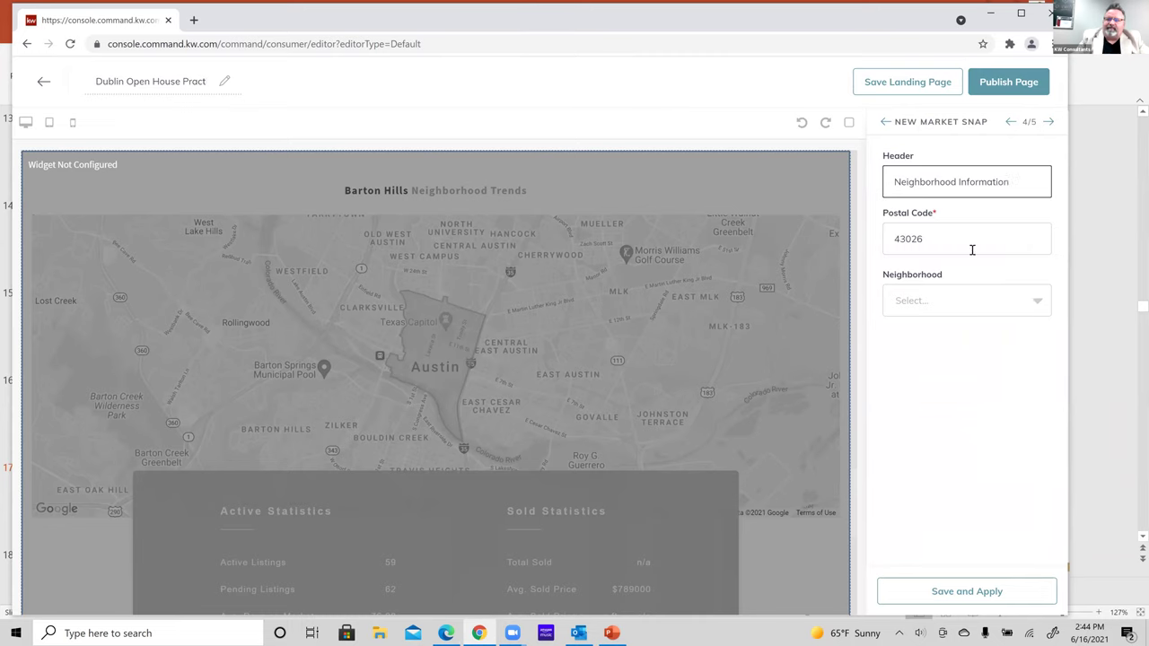
Choose Hillard Rome as the Market Snap's neighborhood, save and apply it, and check its map and statistics in the preview
left_click(1034, 303)
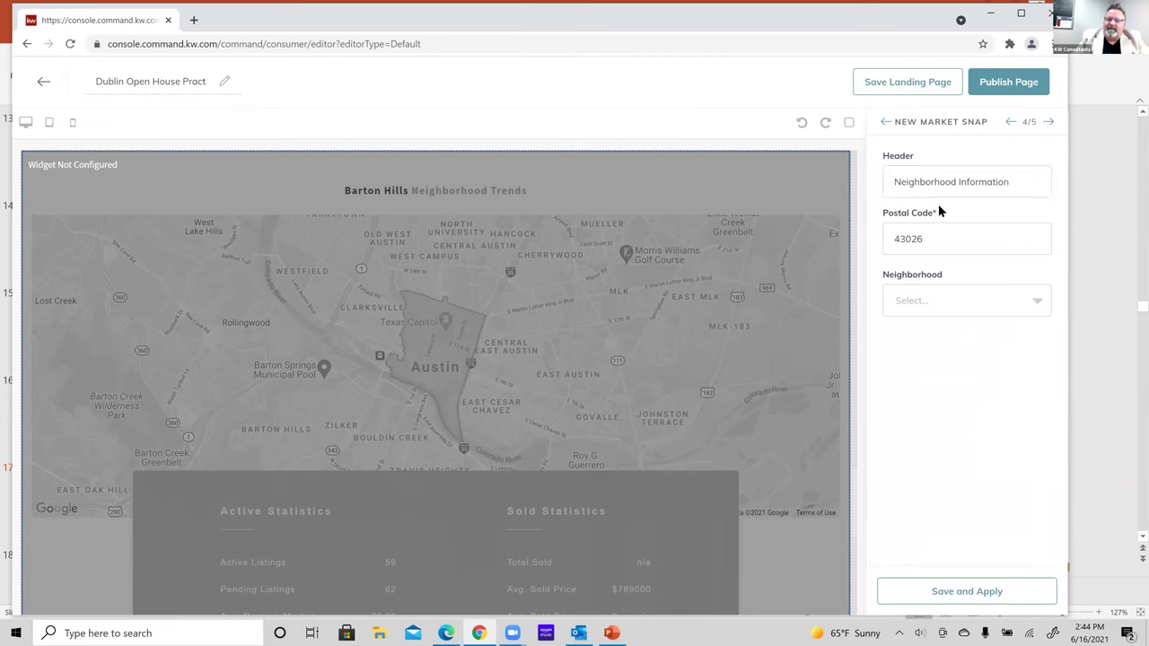
left_click(940, 235)
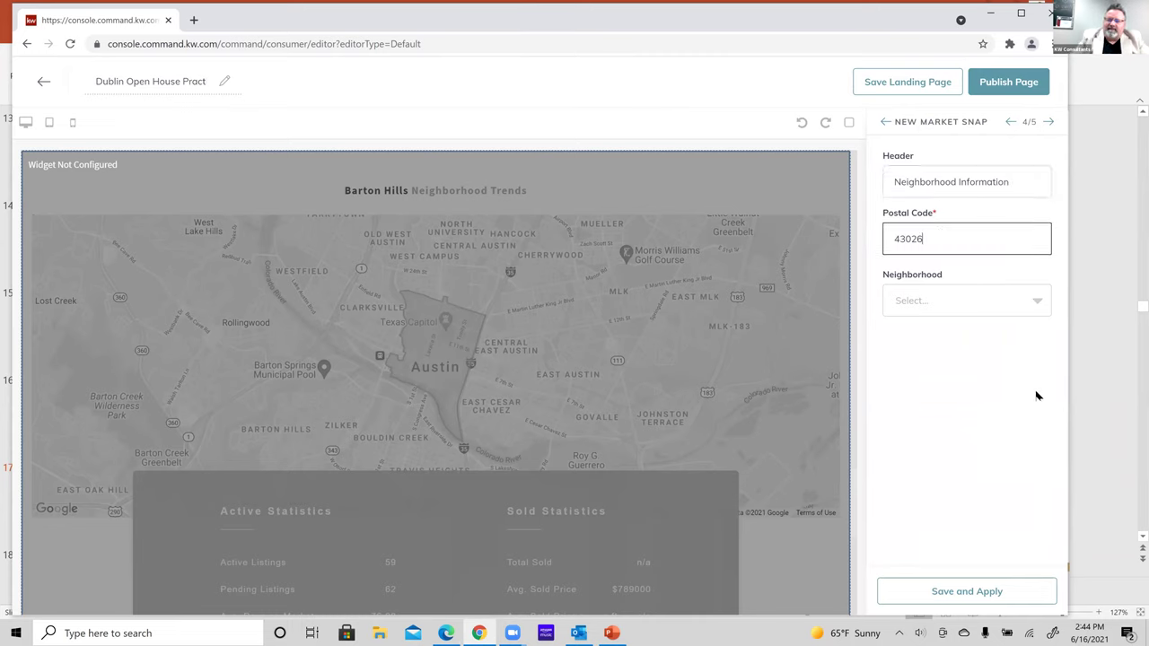
left_click(1039, 306)
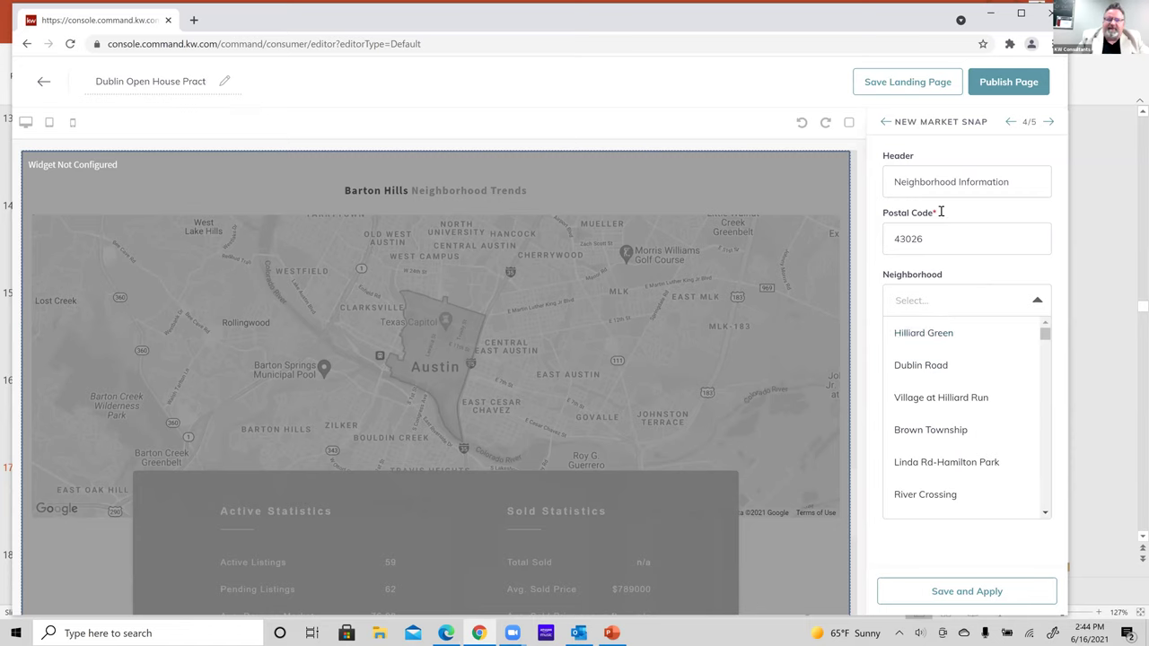
scroll(940, 365, "down", 5)
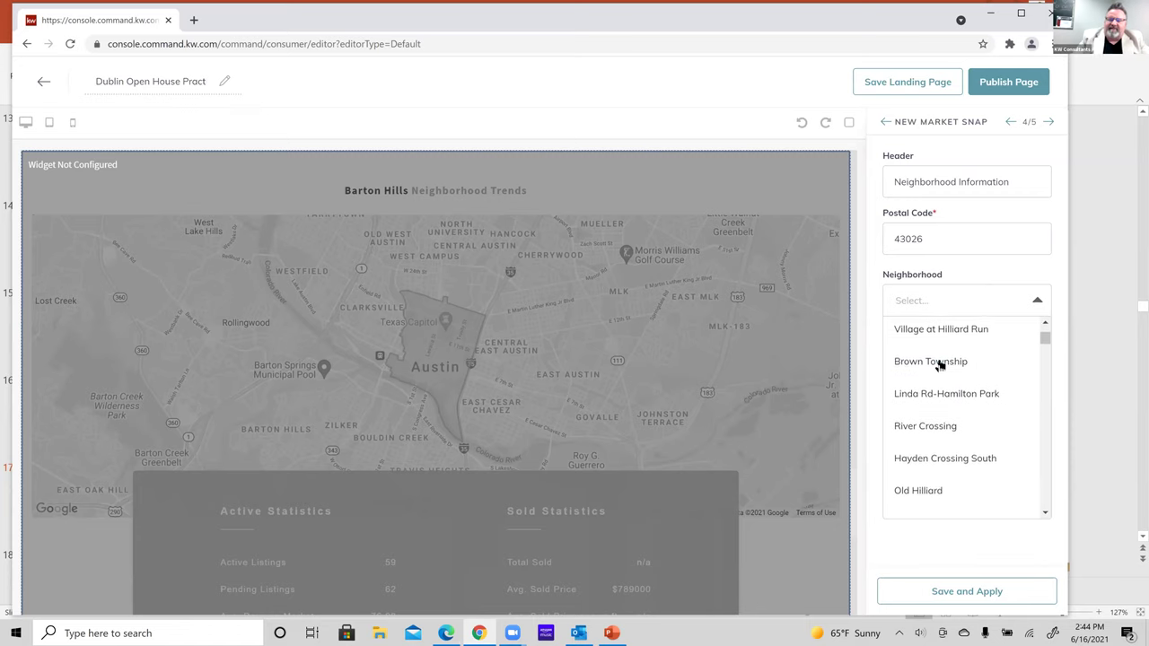
scroll(940, 365, "down", 5)
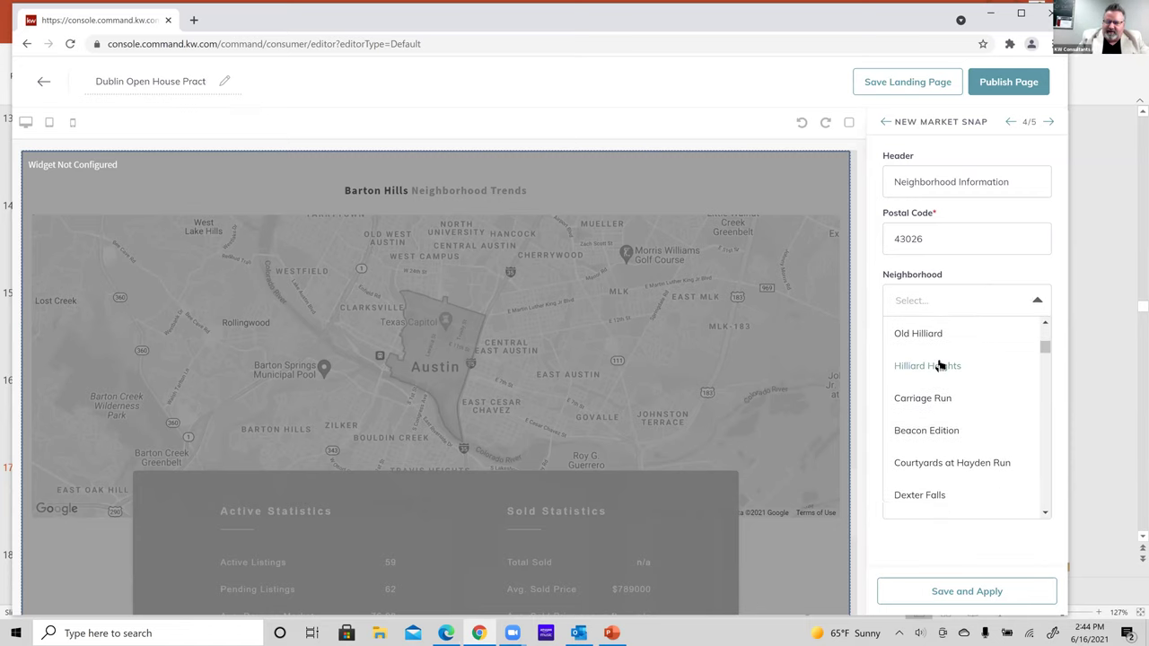
scroll(940, 366, "down", 5)
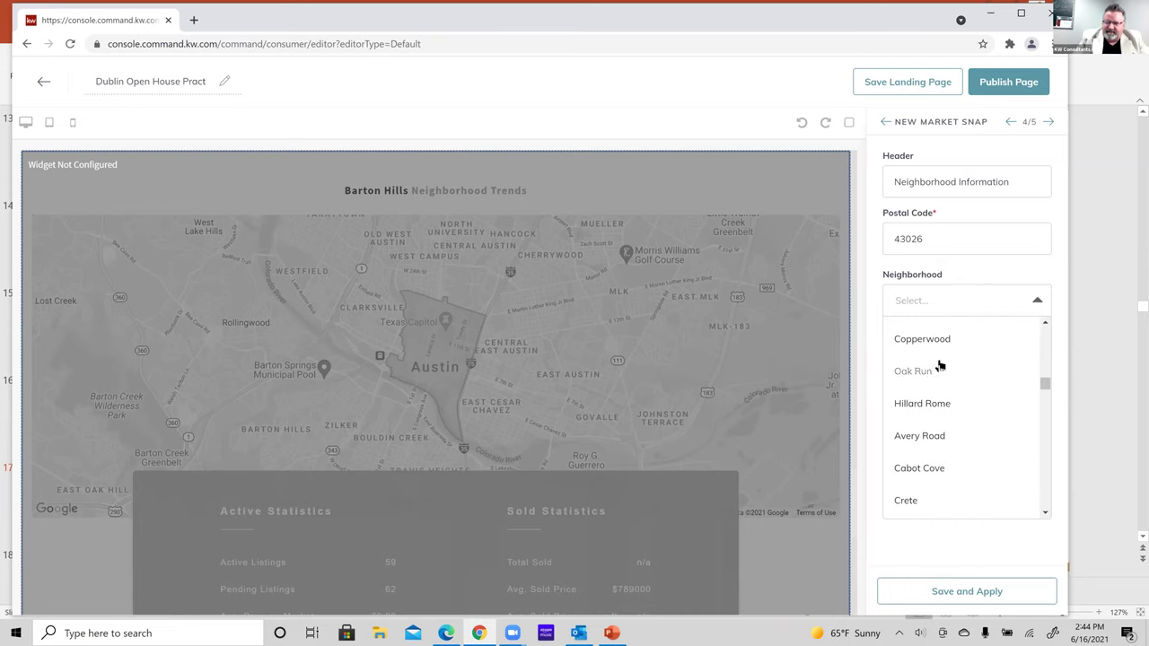
left_click(904, 403)
left_click(952, 593)
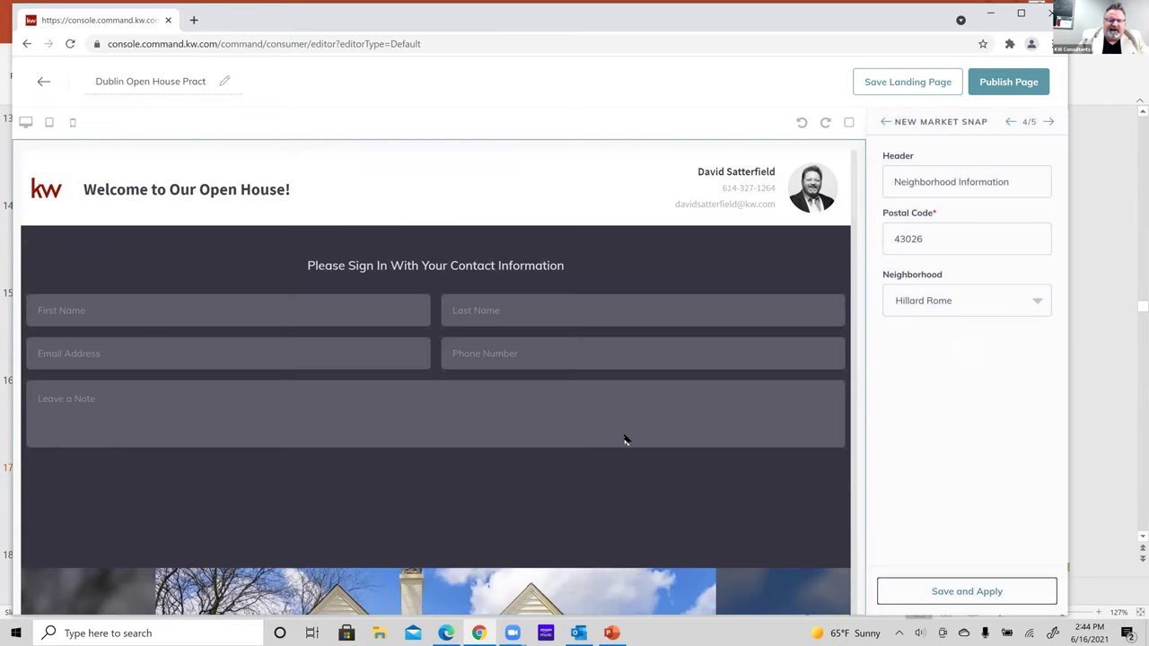
scroll(625, 436, "down", 5)
scroll(625, 435, "down", 10)
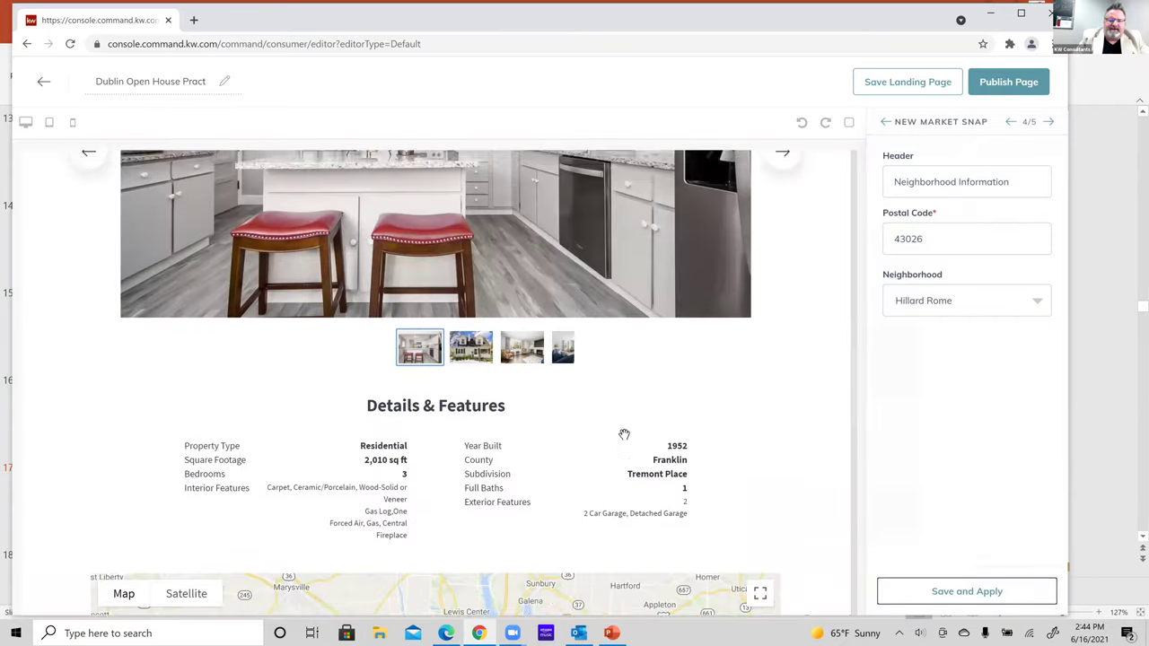
scroll(624, 434, "down", 3)
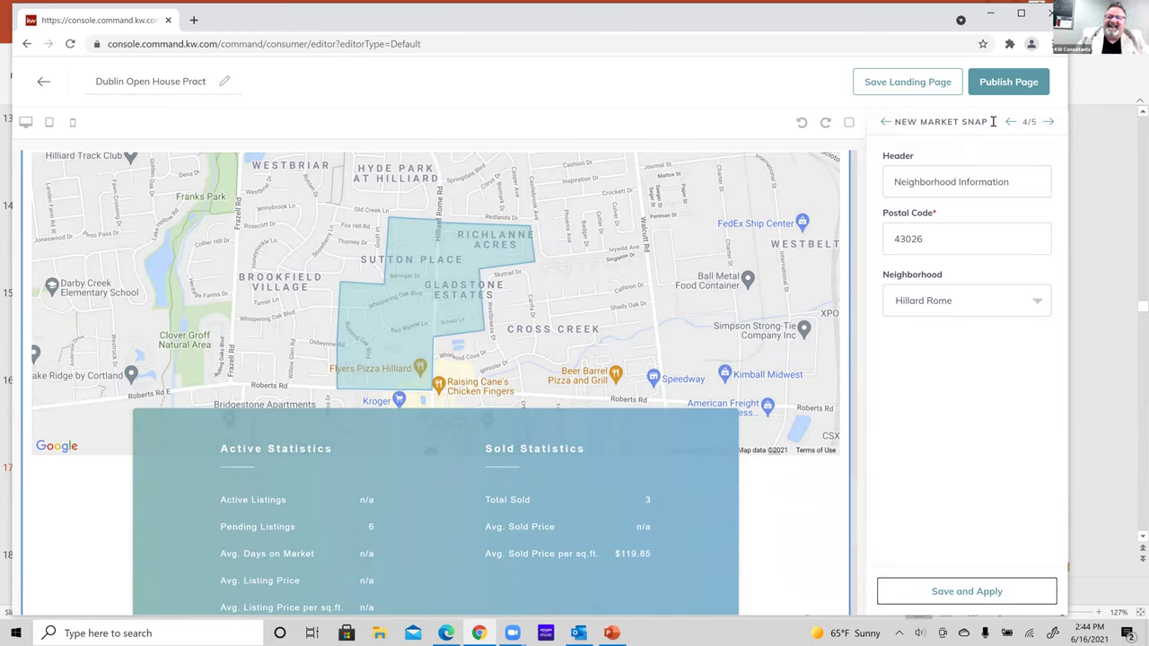
Format the Legal Footer's office phone number with hyphens between its digit groups, and save and apply the footer settings
left_click(1051, 122)
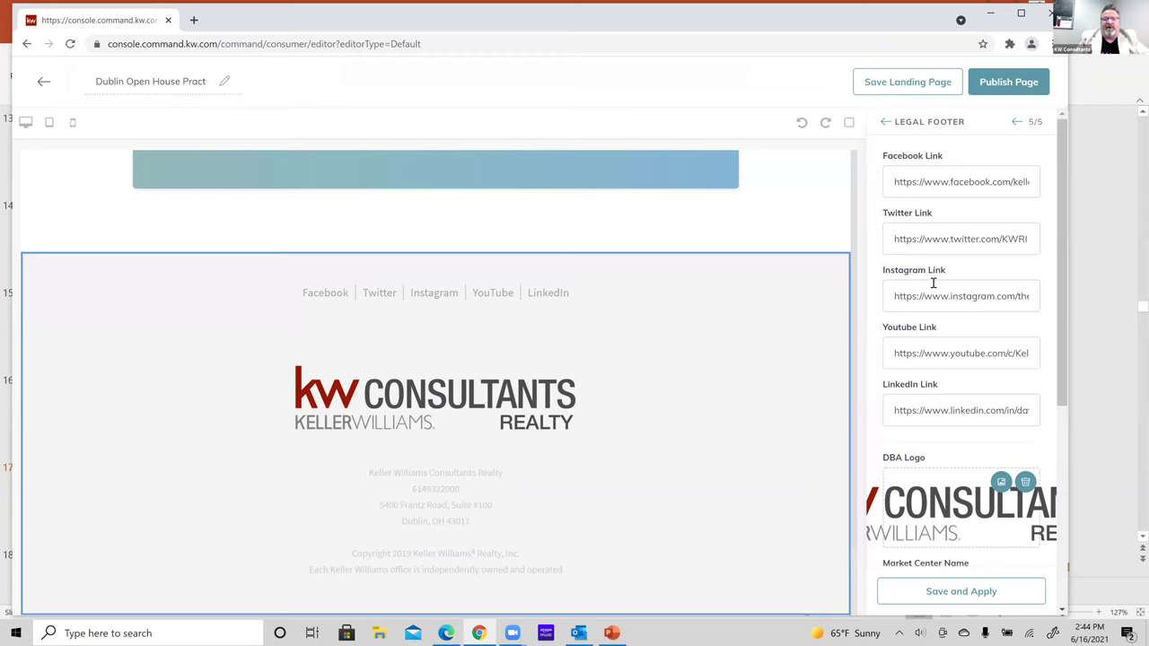
scroll(923, 406, "down", 3)
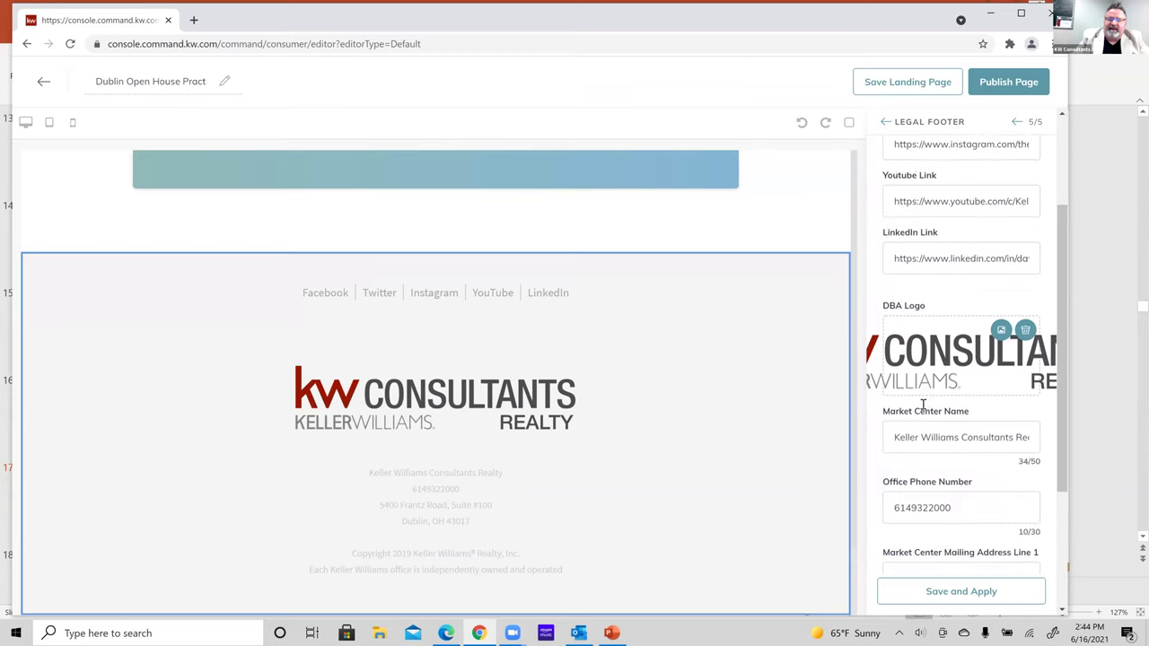
left_click(917, 371)
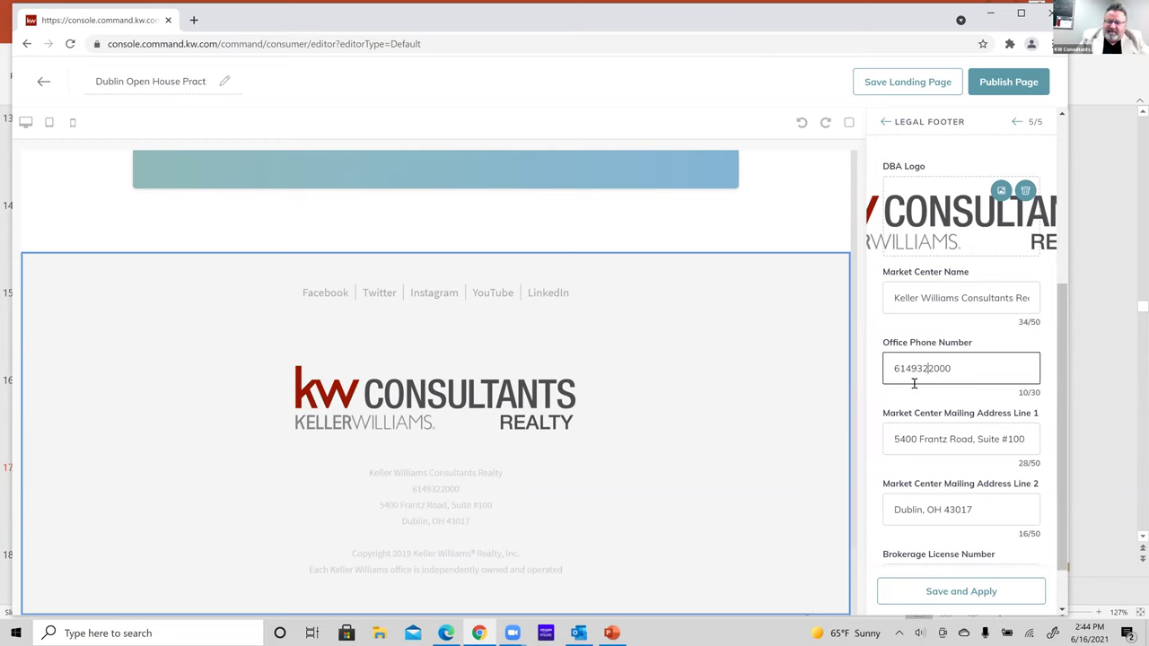
key("Left")
key("Left")
key("Left")
type("-932")
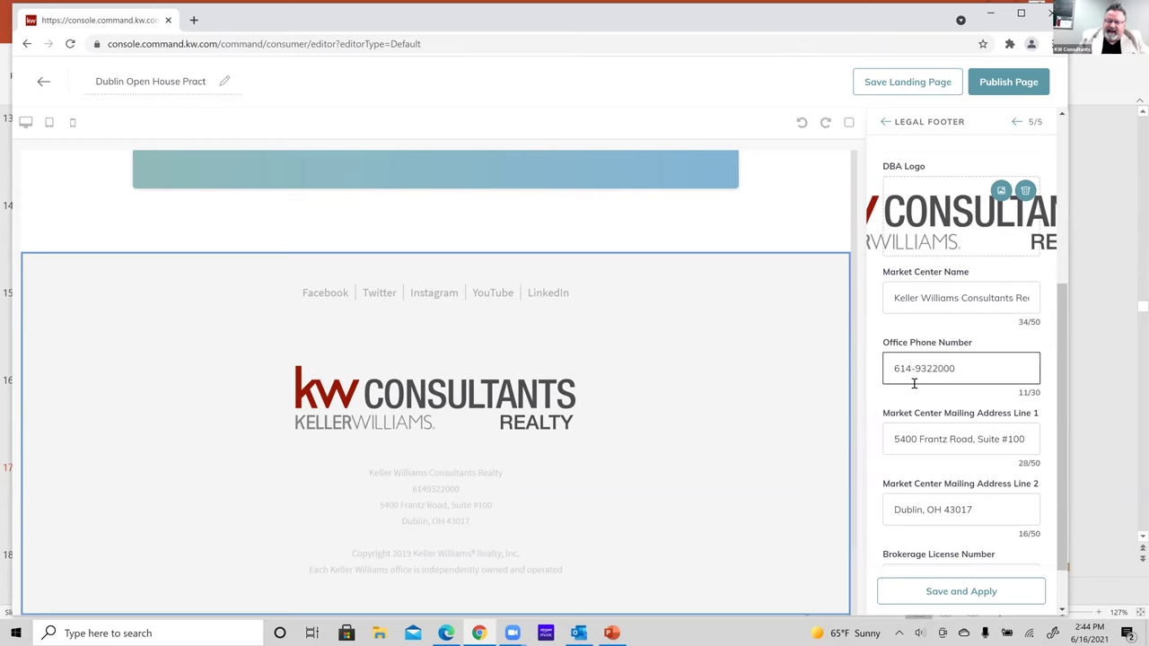
type("-")
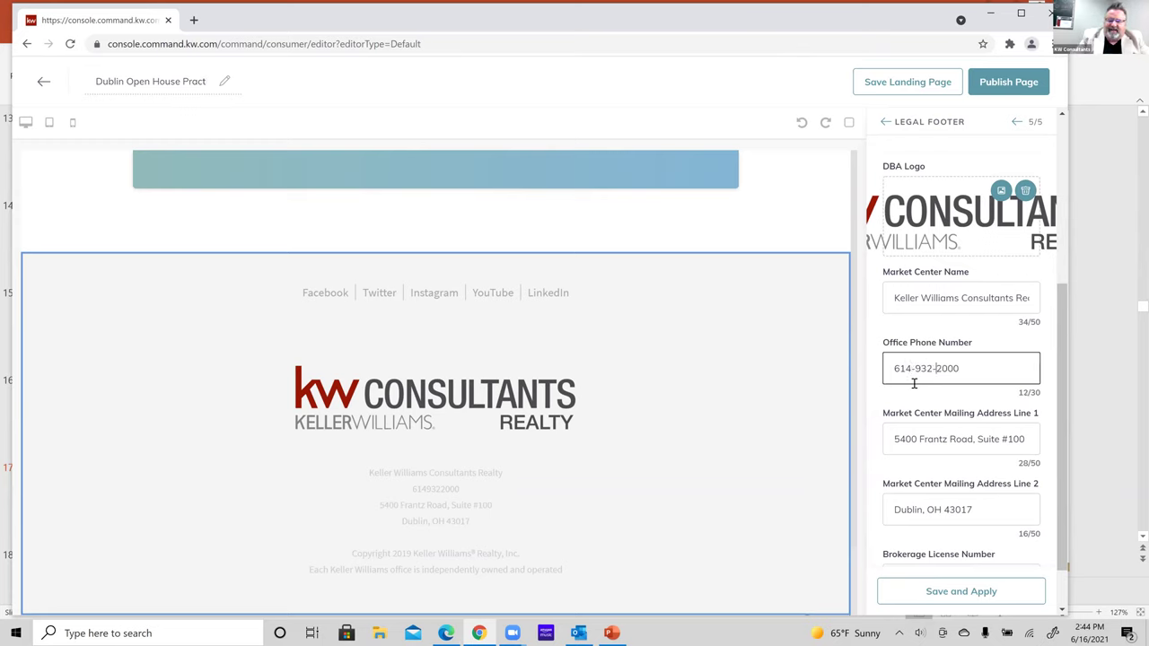
left_click(945, 598)
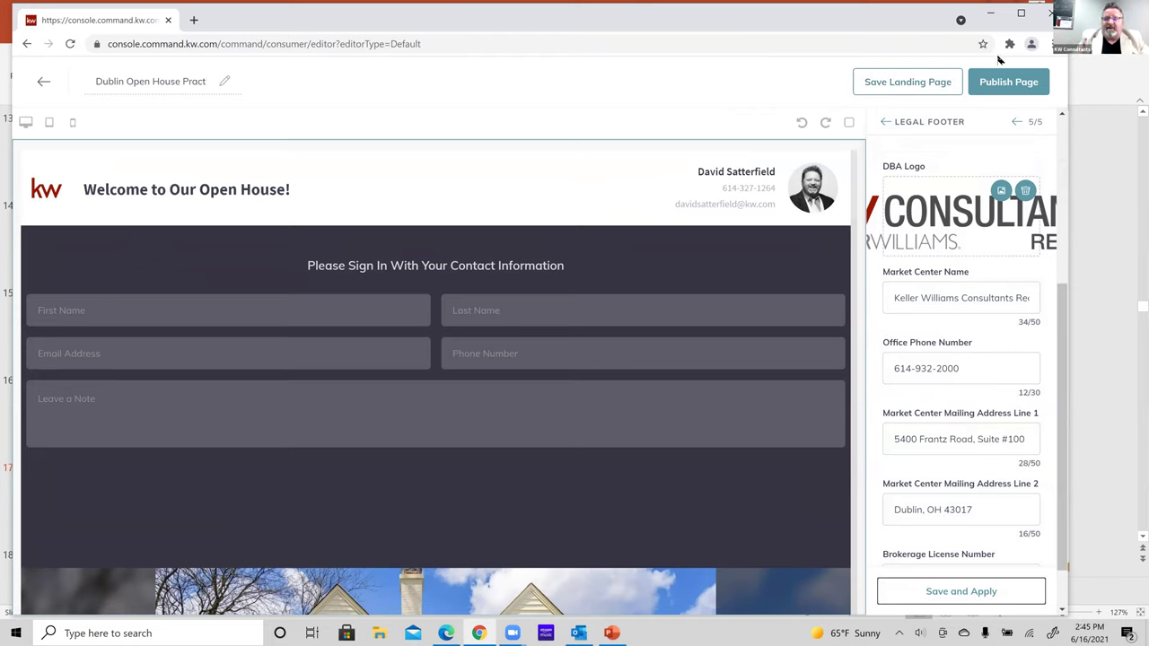
Publish the landing page and confirm updating the active version
left_click(1005, 87)
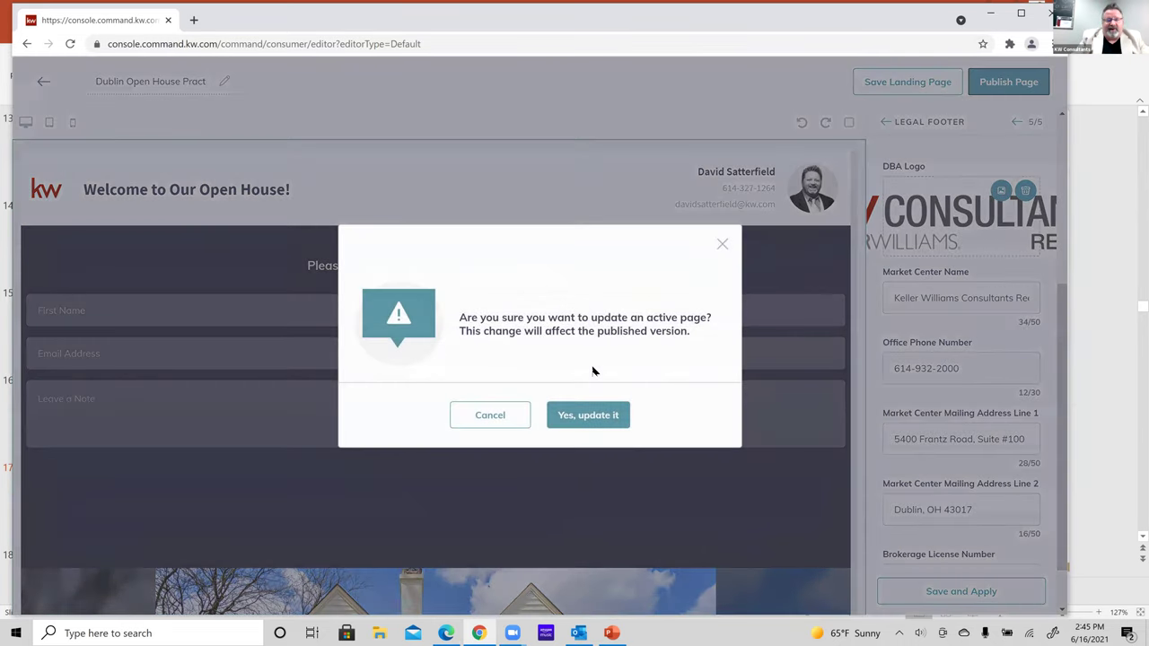
left_click(580, 422)
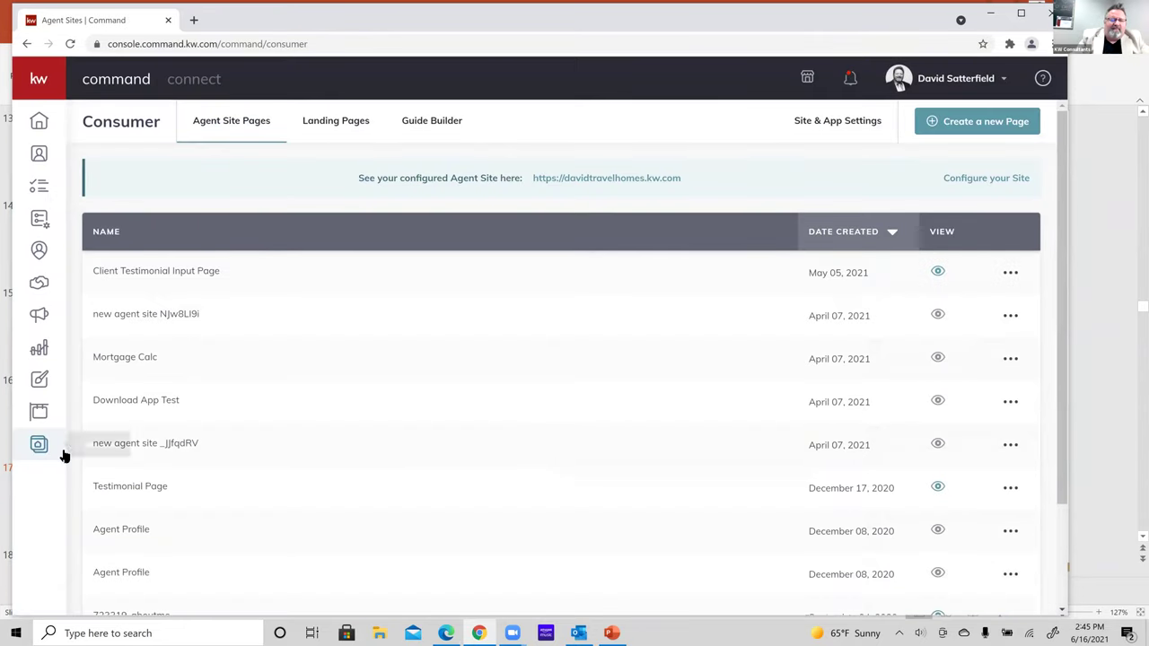
Open the list of landing pages and view the available actions for Dublin Open House Practice
left_click(334, 119)
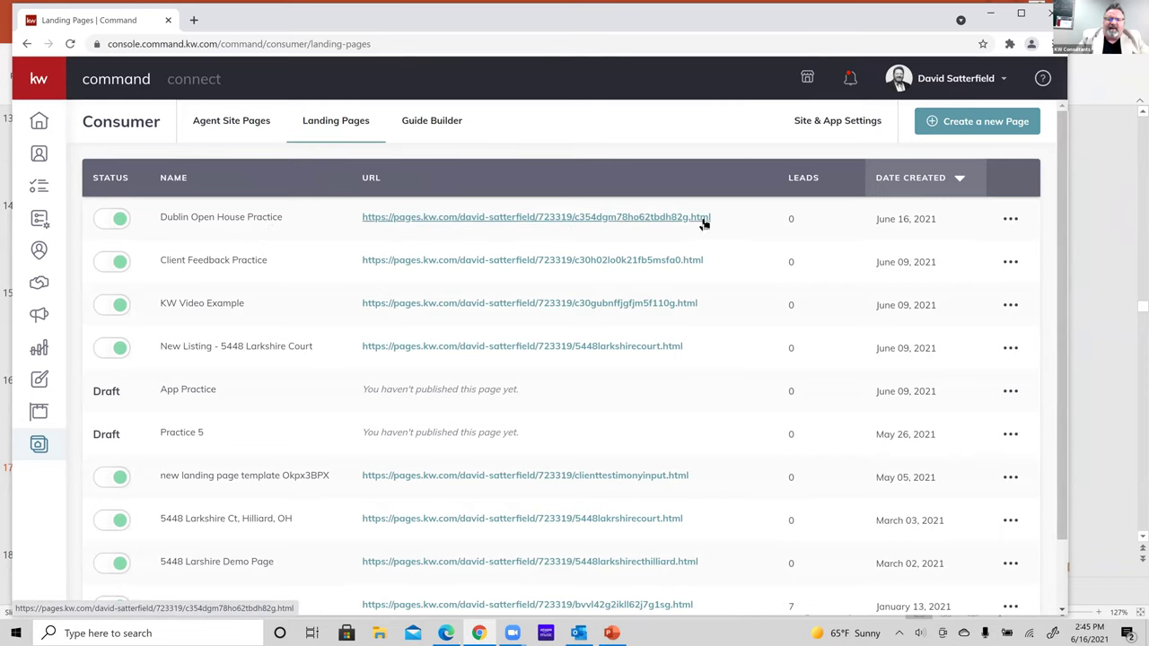
left_click(1011, 220)
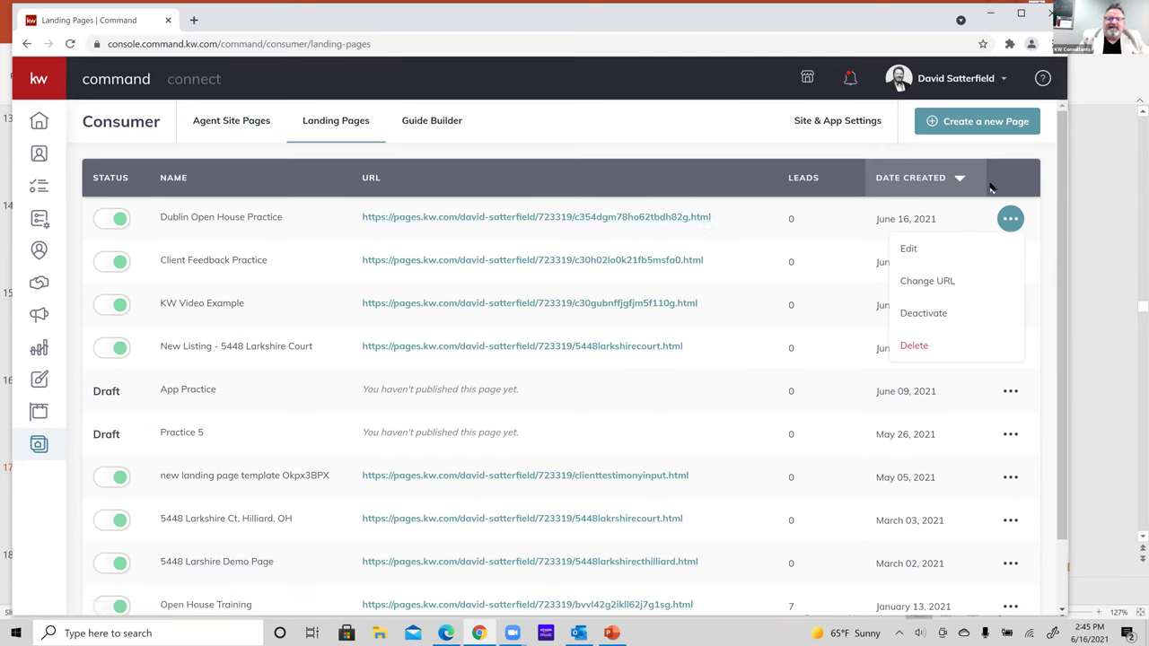
left_click(623, 195)
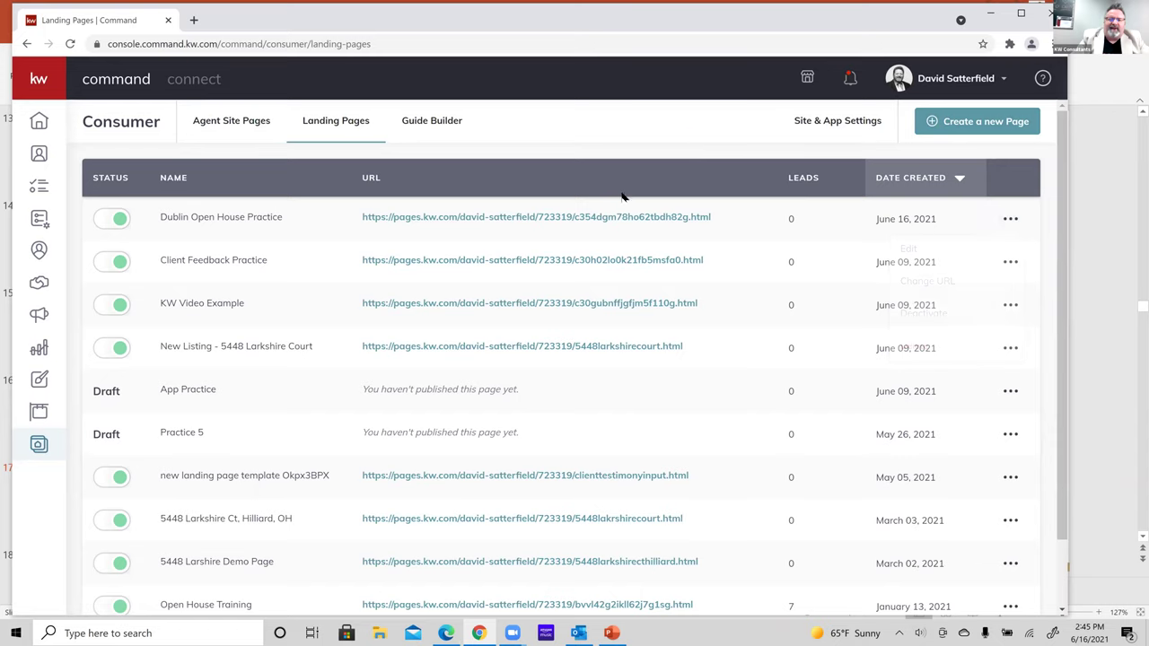
Open the published Dublin Open House Practice page and review its header, sign-in form, listing, photos, property details and map
left_click(608, 218)
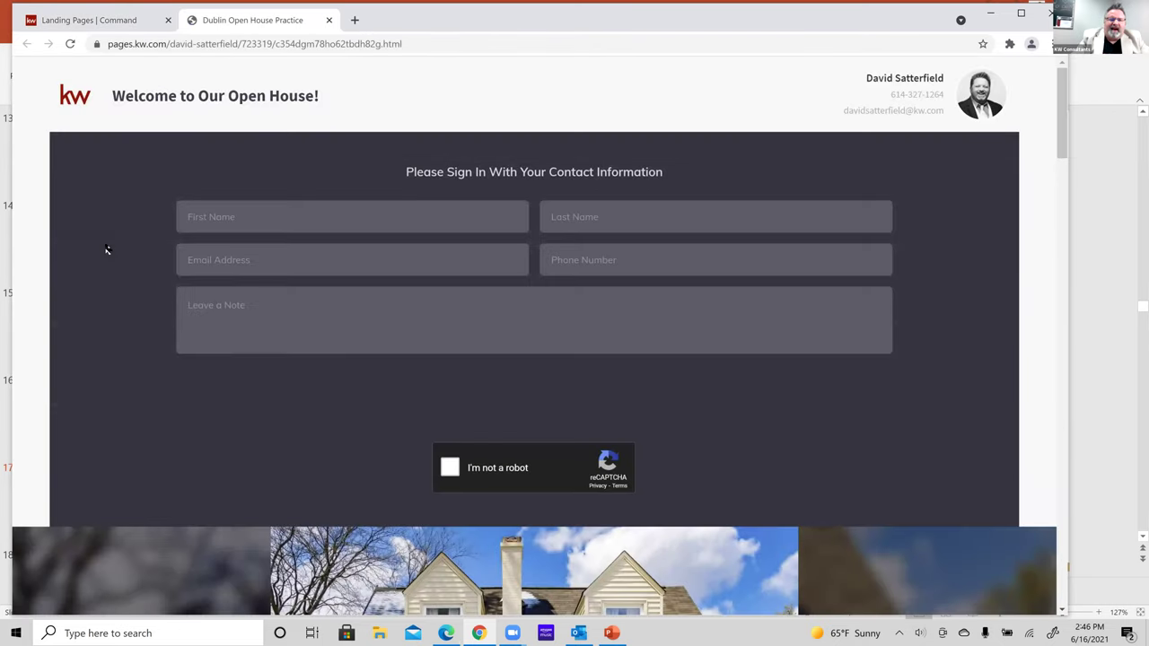
scroll(106, 250, "down", 2)
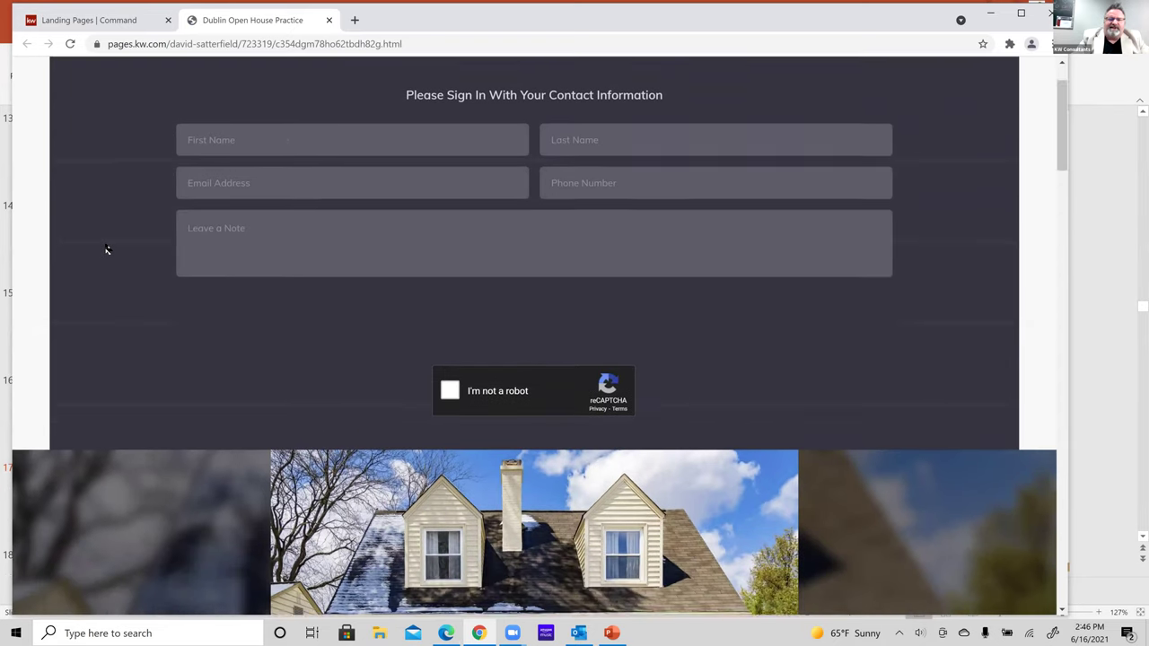
scroll(106, 250, "up", 2)
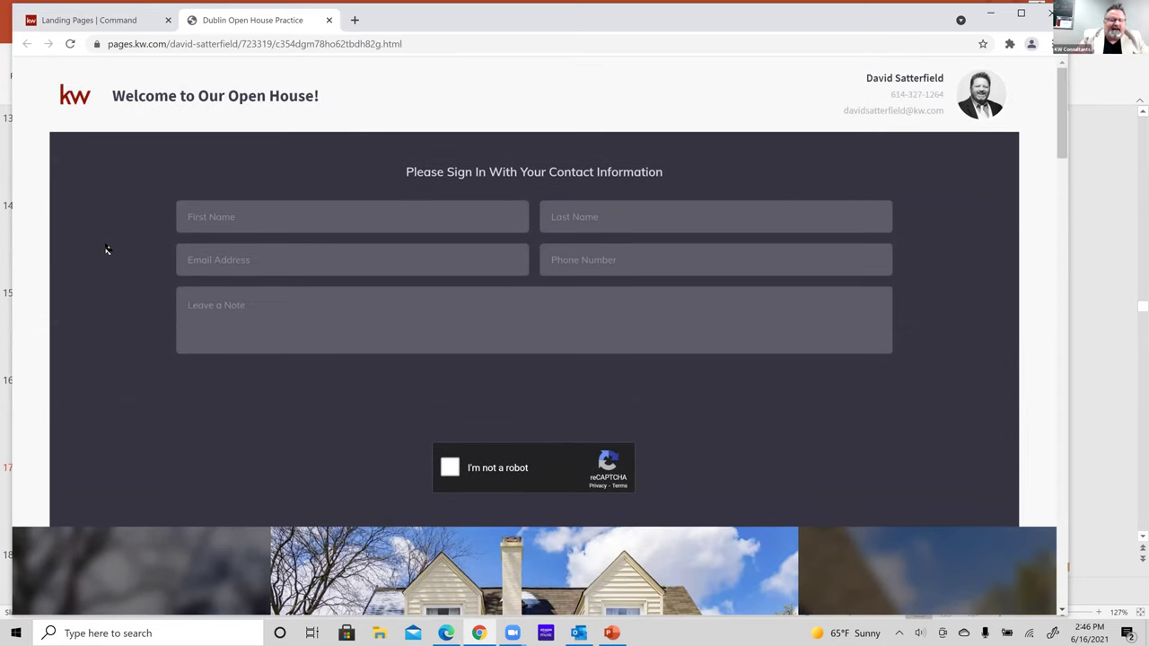
scroll(106, 250, "down", 4)
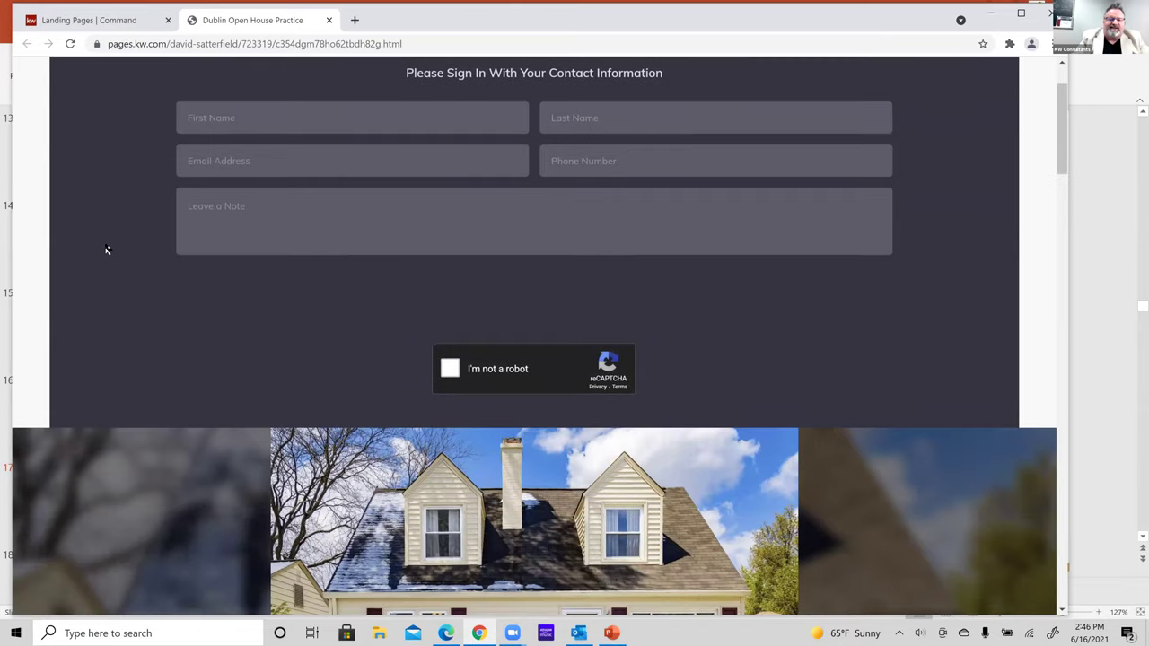
scroll(106, 250, "down", 5)
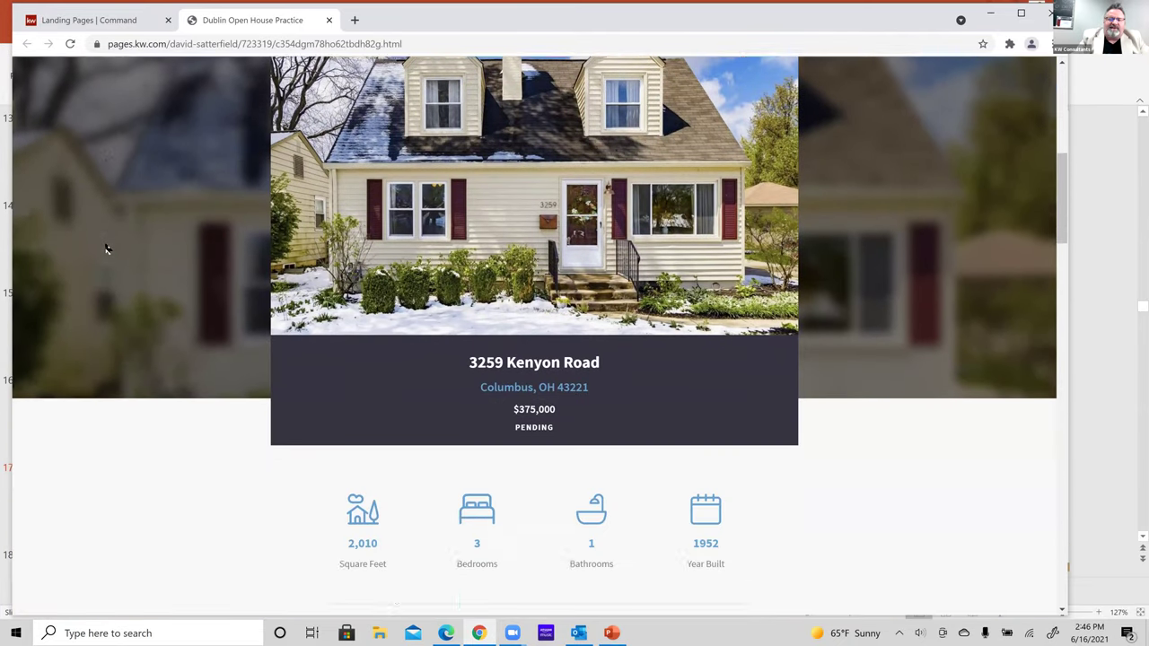
scroll(106, 248, "down", 5)
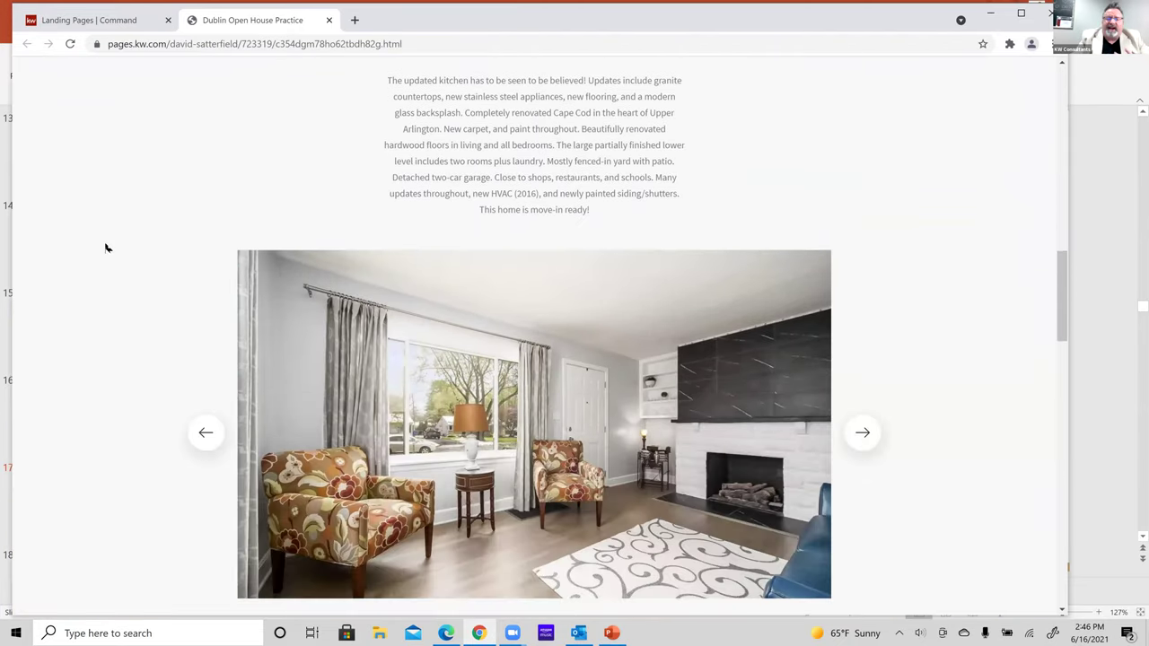
scroll(105, 248, "down", 1)
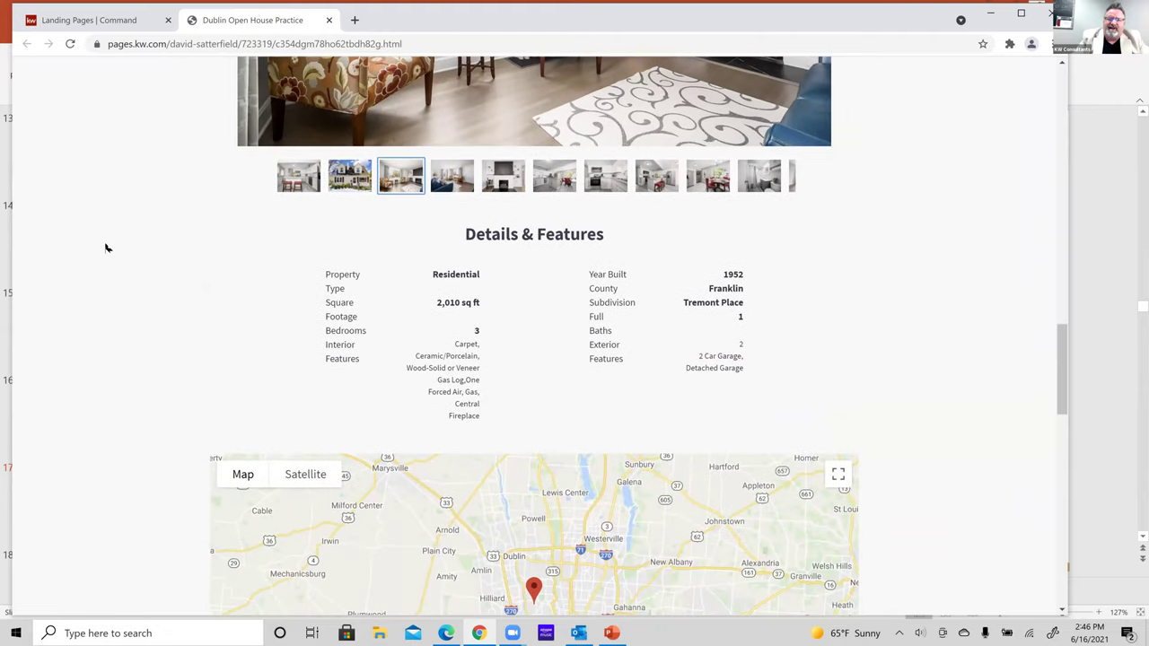
scroll(106, 248, "up", 10)
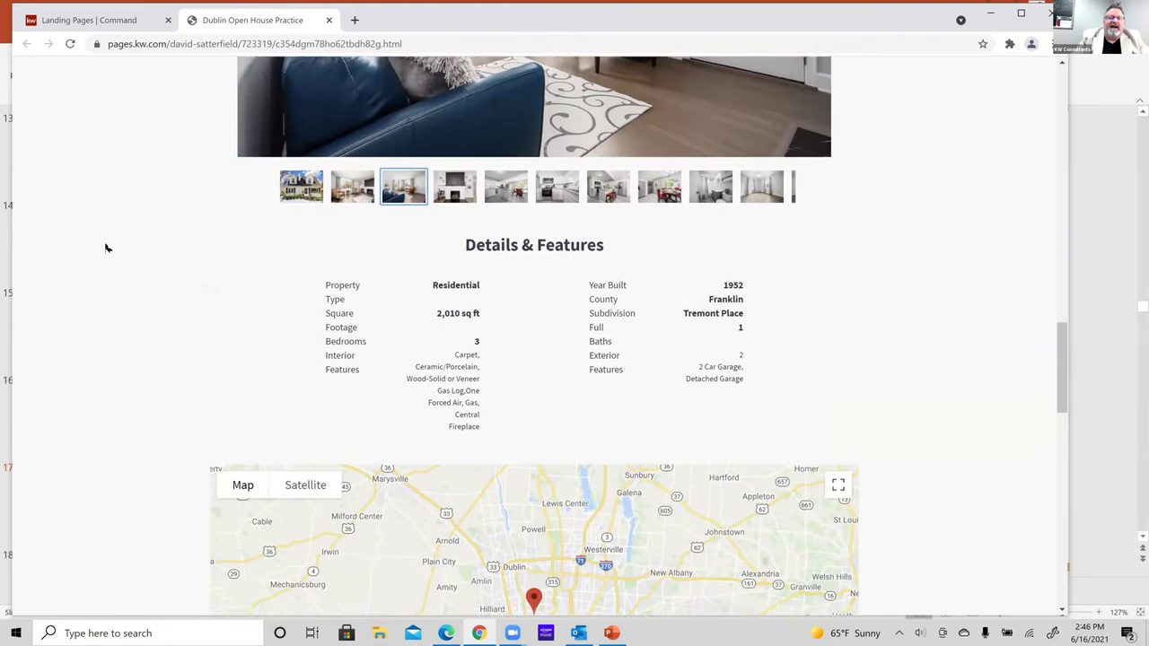
scroll(106, 250, "up", 6)
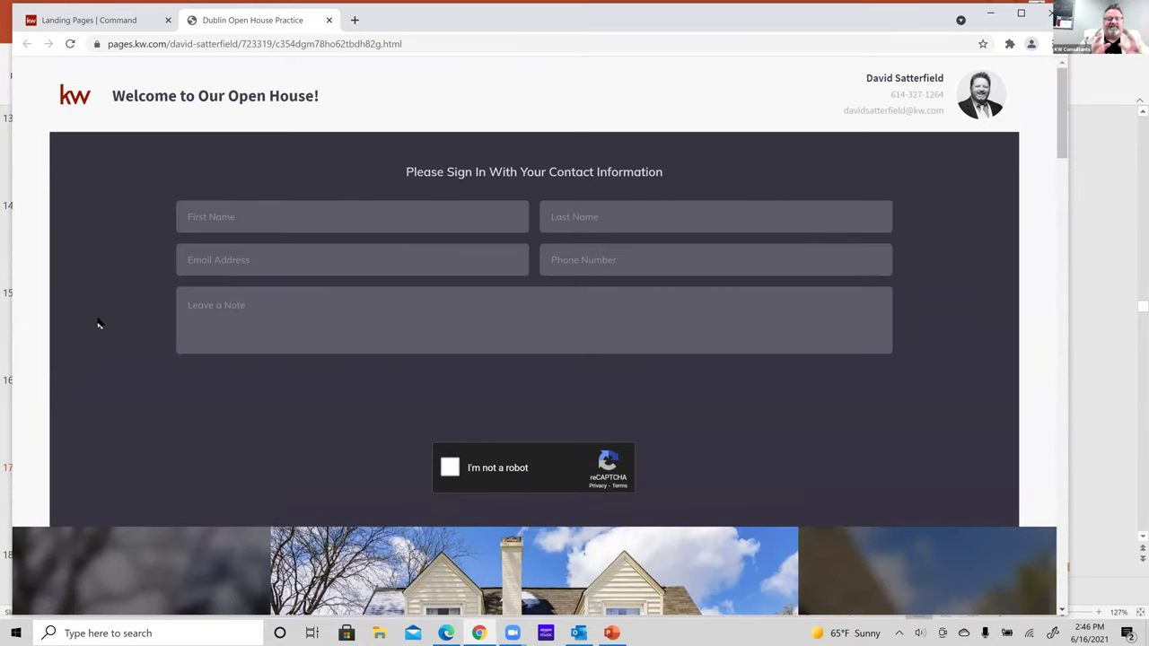
scroll(99, 324, "down", 5)
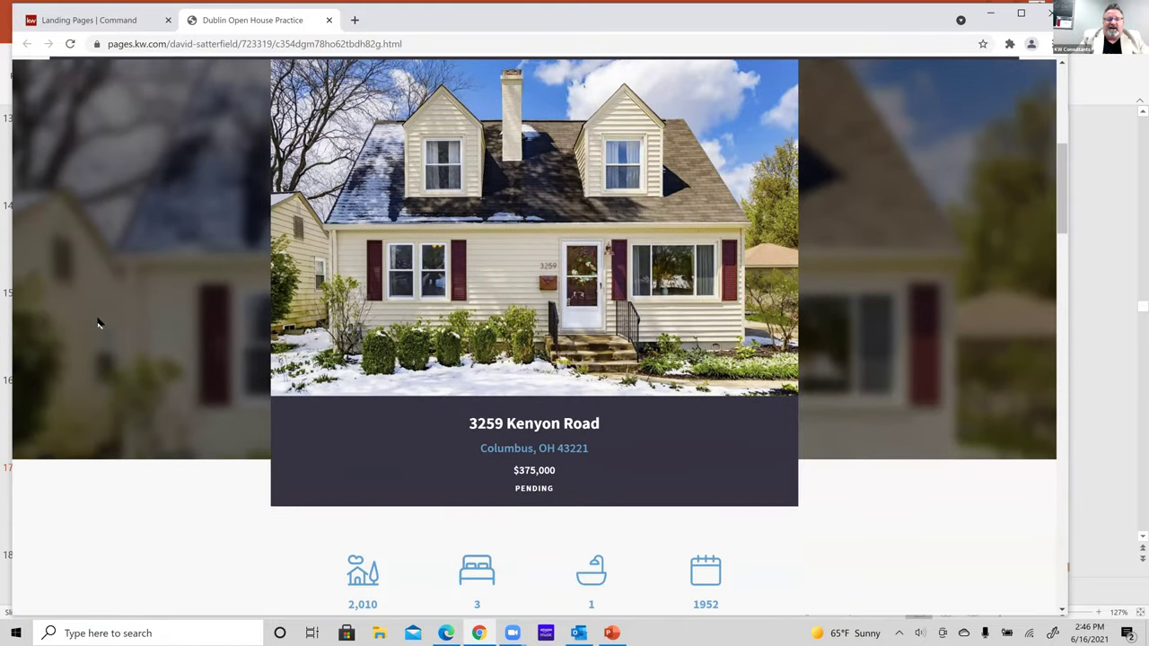
scroll(99, 322, "up", 5)
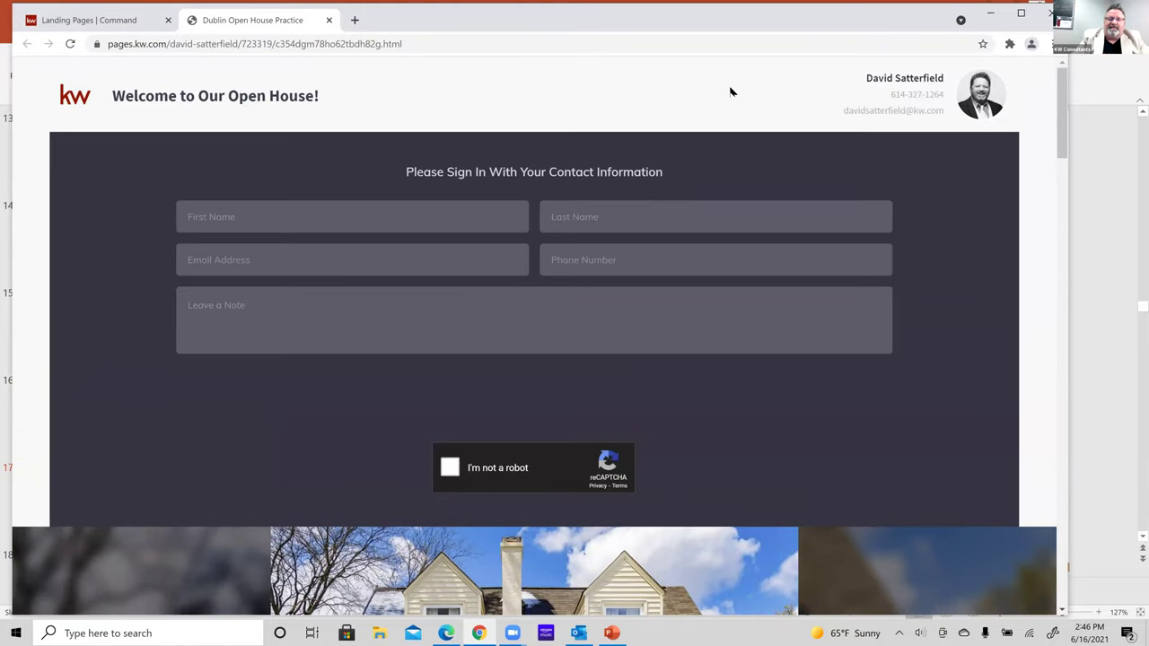
Switch to the PowerPoint presentation and start the slide show from the Week One Saturday slide
left_click(1096, 406)
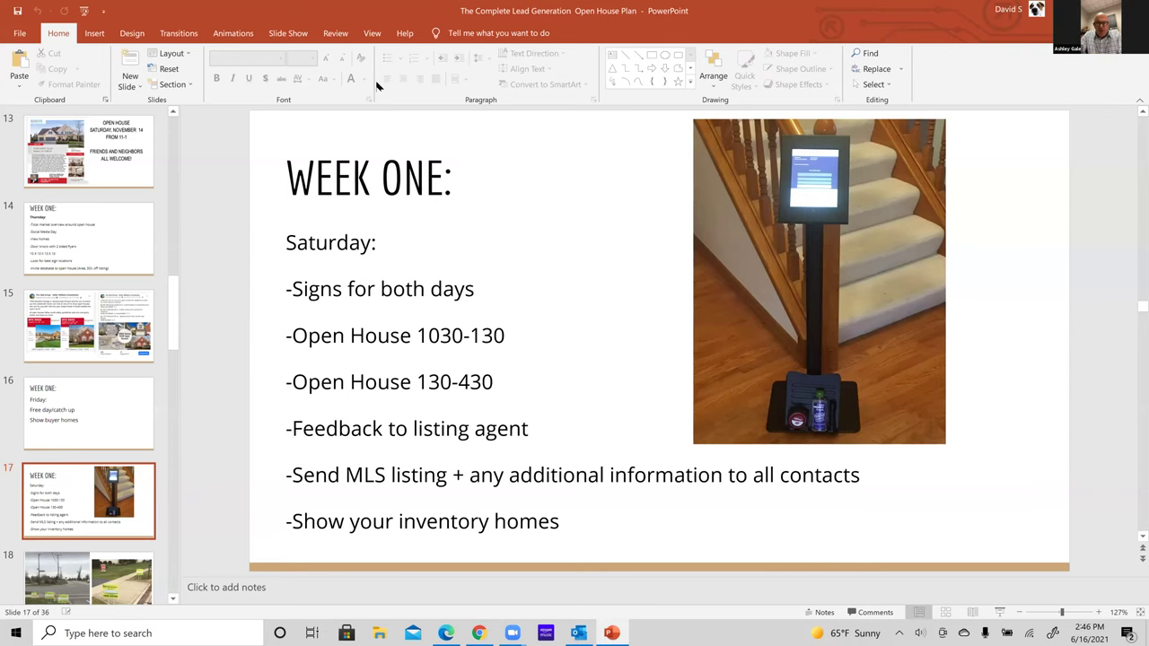
left_click(1000, 611)
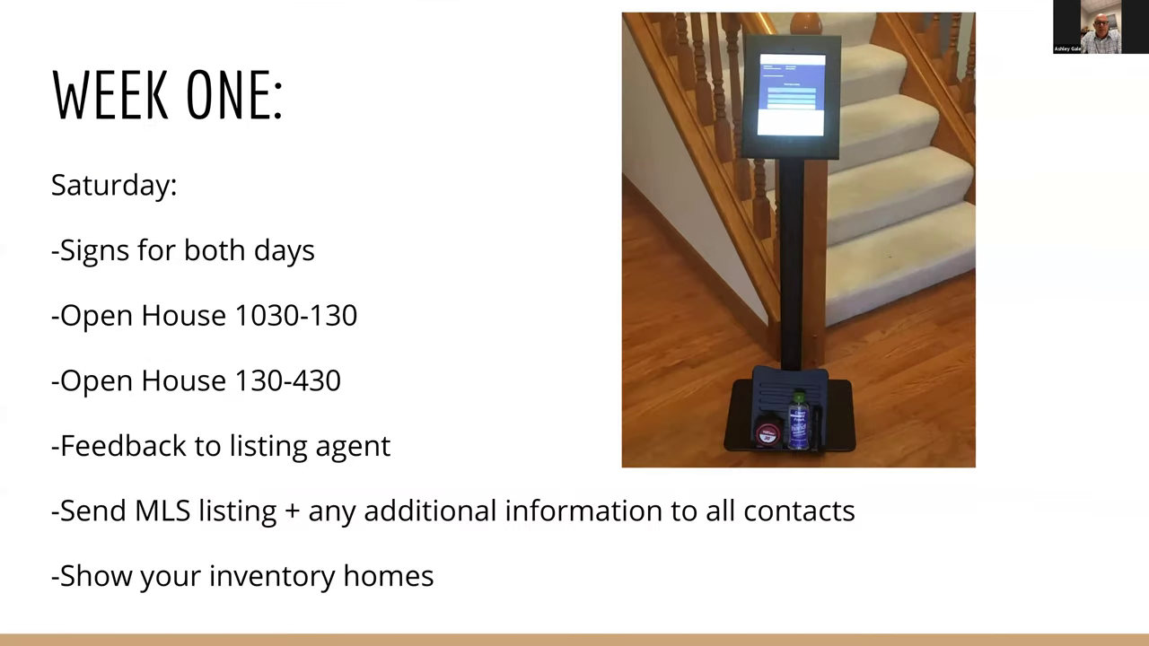
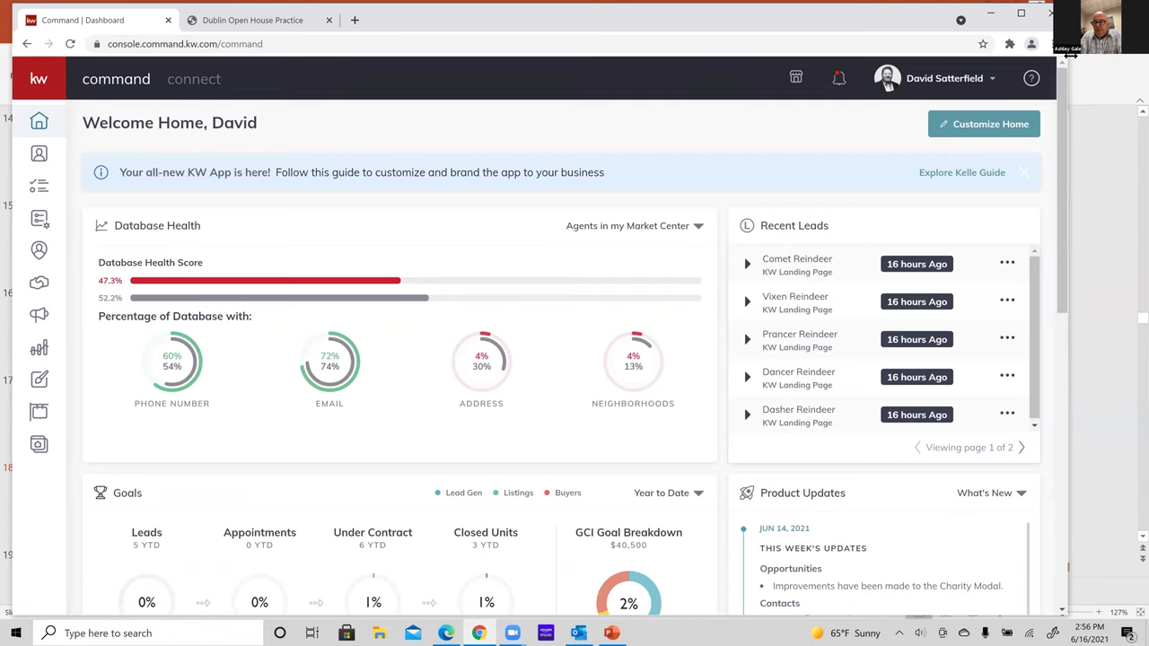
Maximize the KW Command browser window, view the contacts list, and open My SmartPlans
left_click(1024, 16)
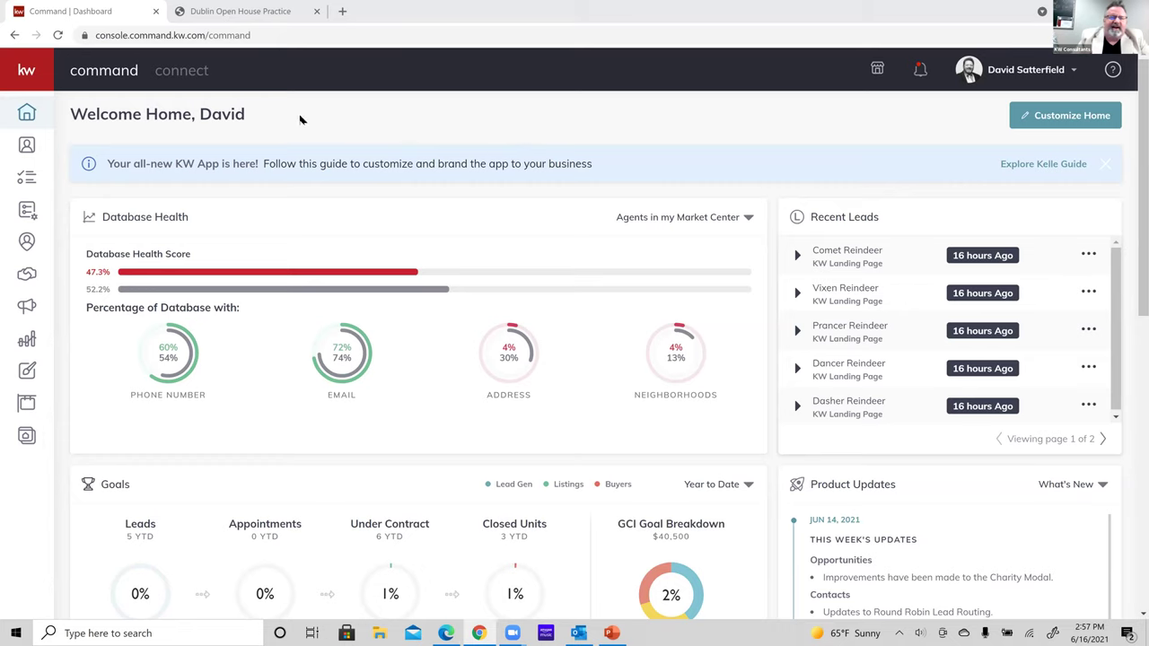
left_click(27, 147)
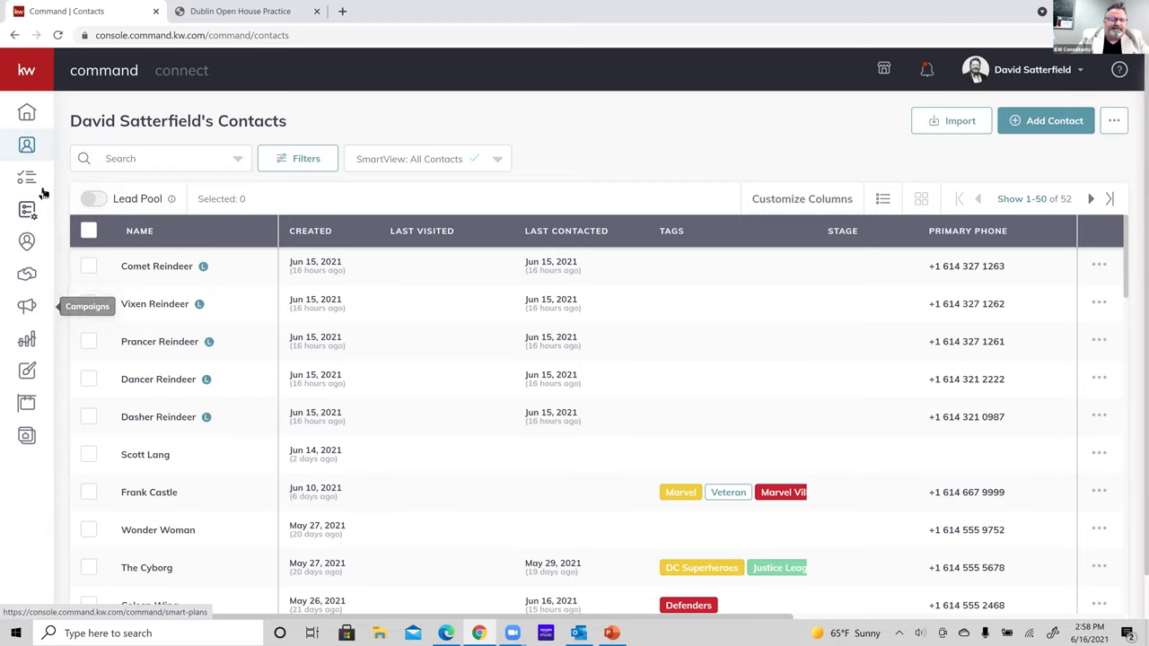
left_click(30, 215)
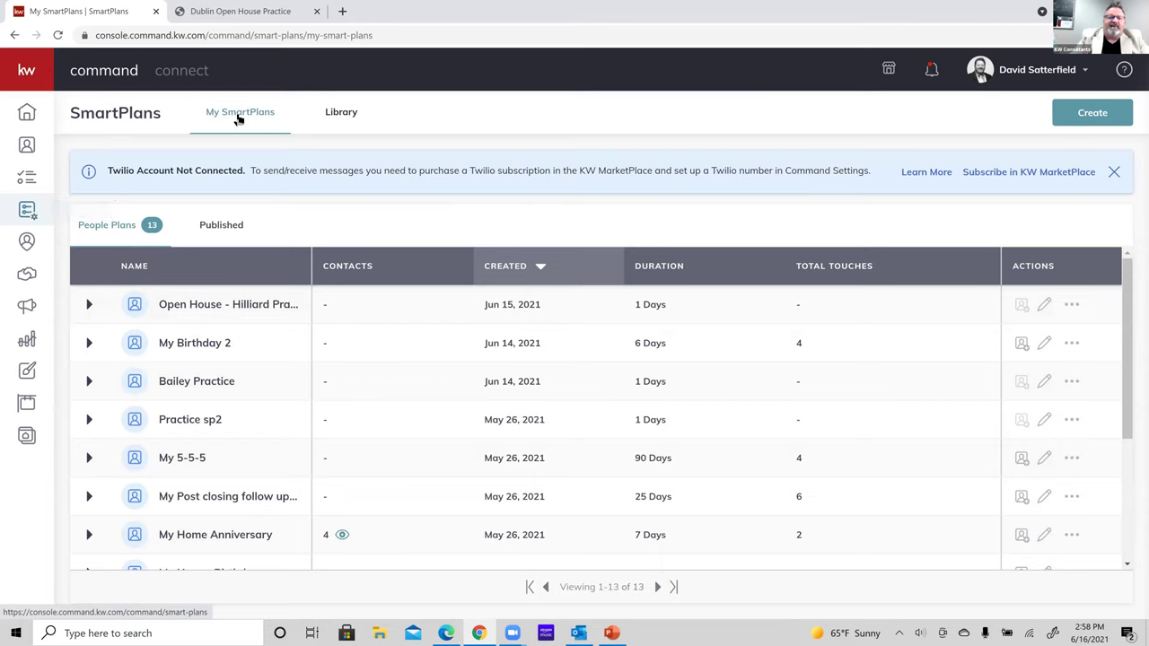
Open the SmartPlans library and look through its Featured, Keller Williams, Top Rated and What's New plans
left_click(363, 118)
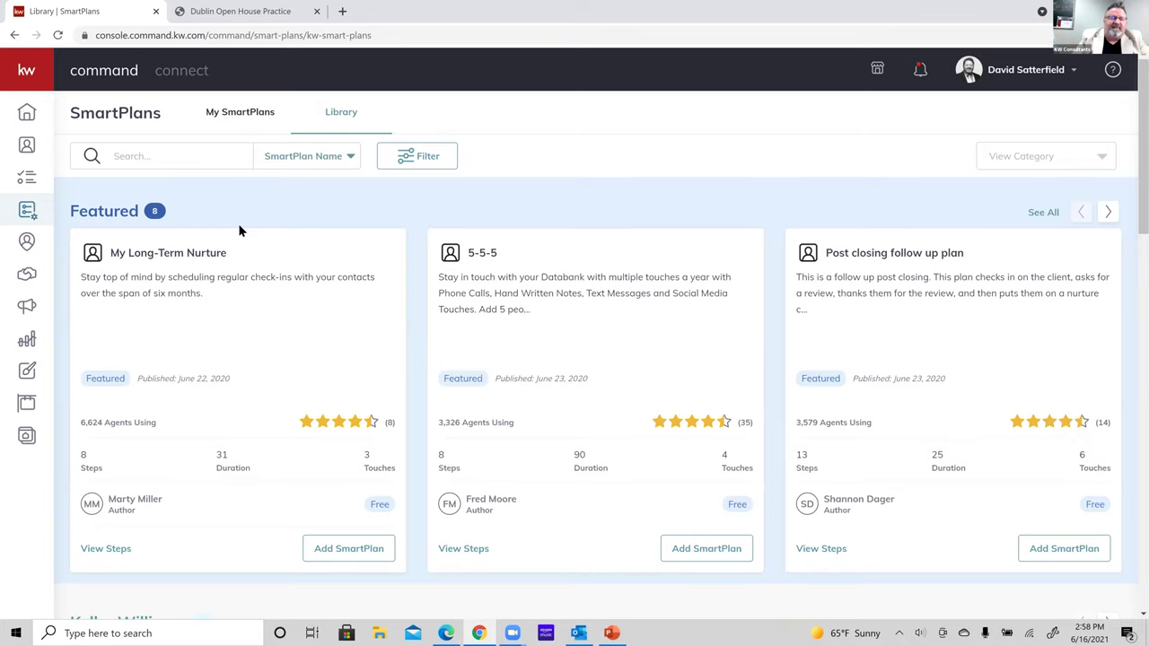
scroll(240, 231, "down", 5)
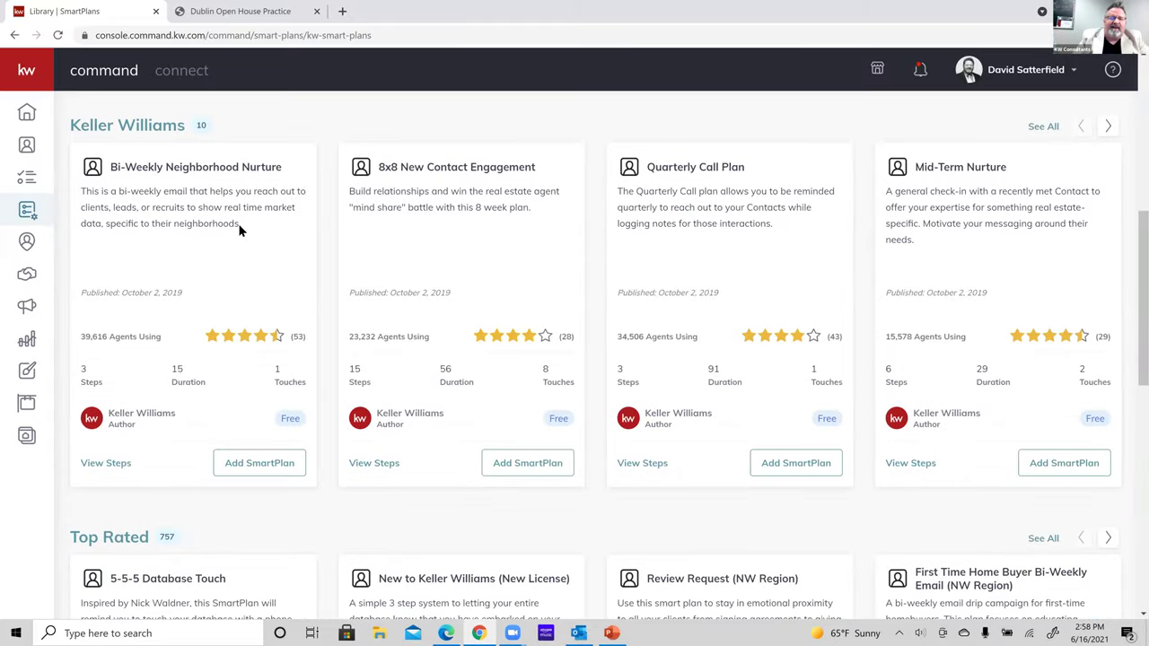
scroll(240, 231, "down", 4)
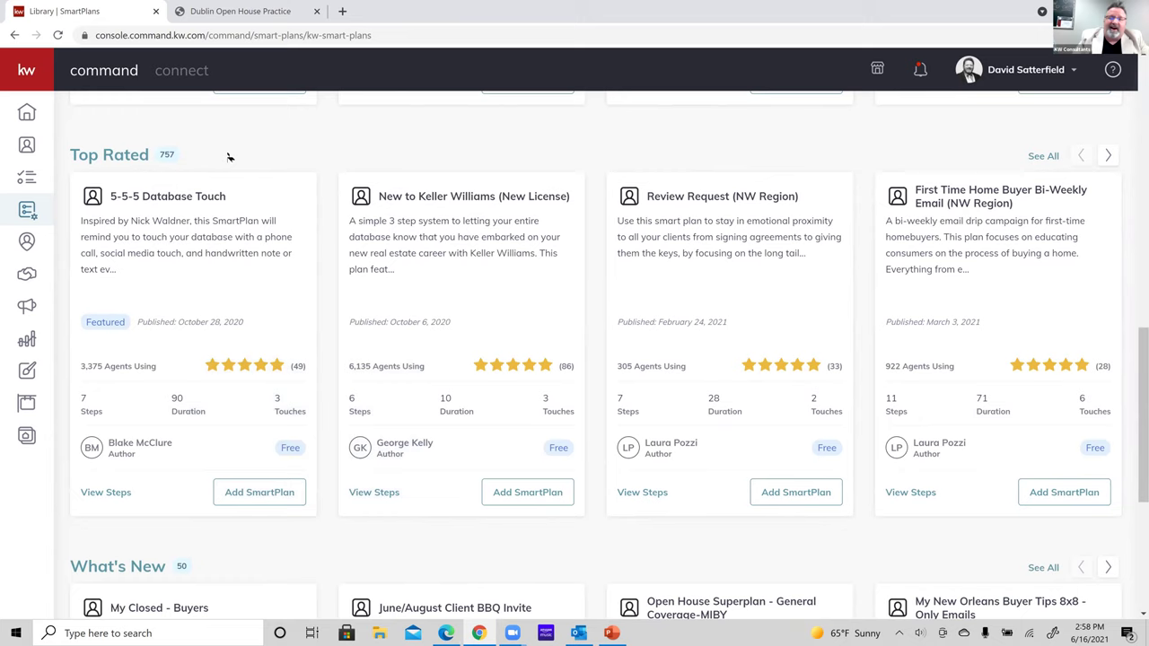
scroll(229, 157, "down", 3)
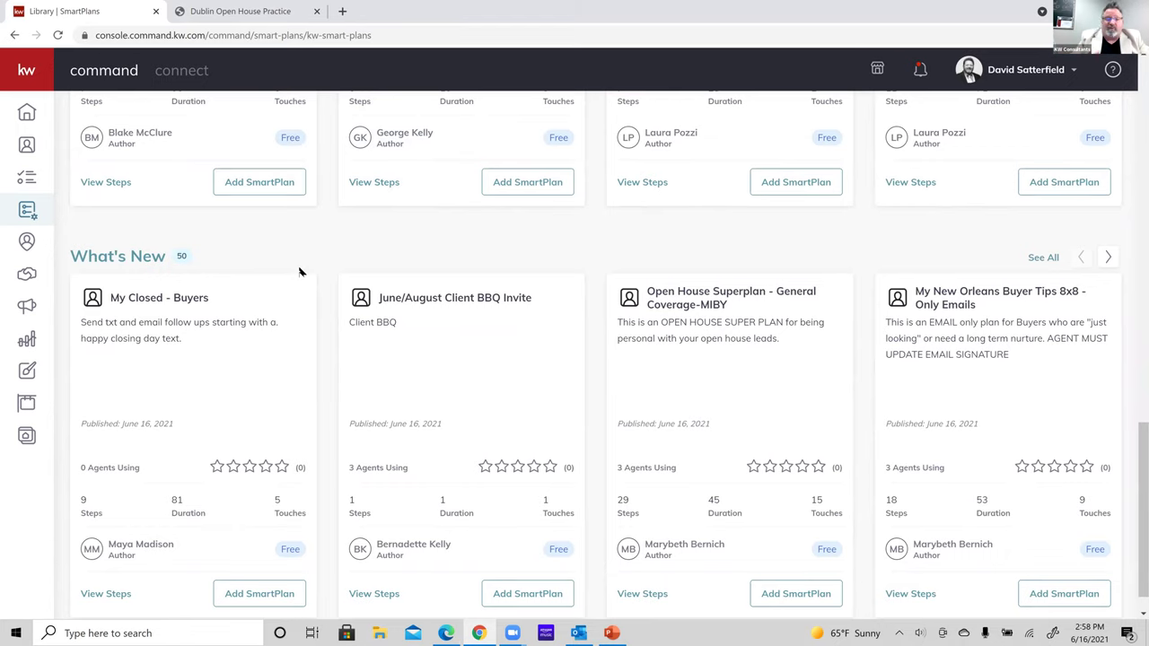
scroll(300, 272, "up", 12)
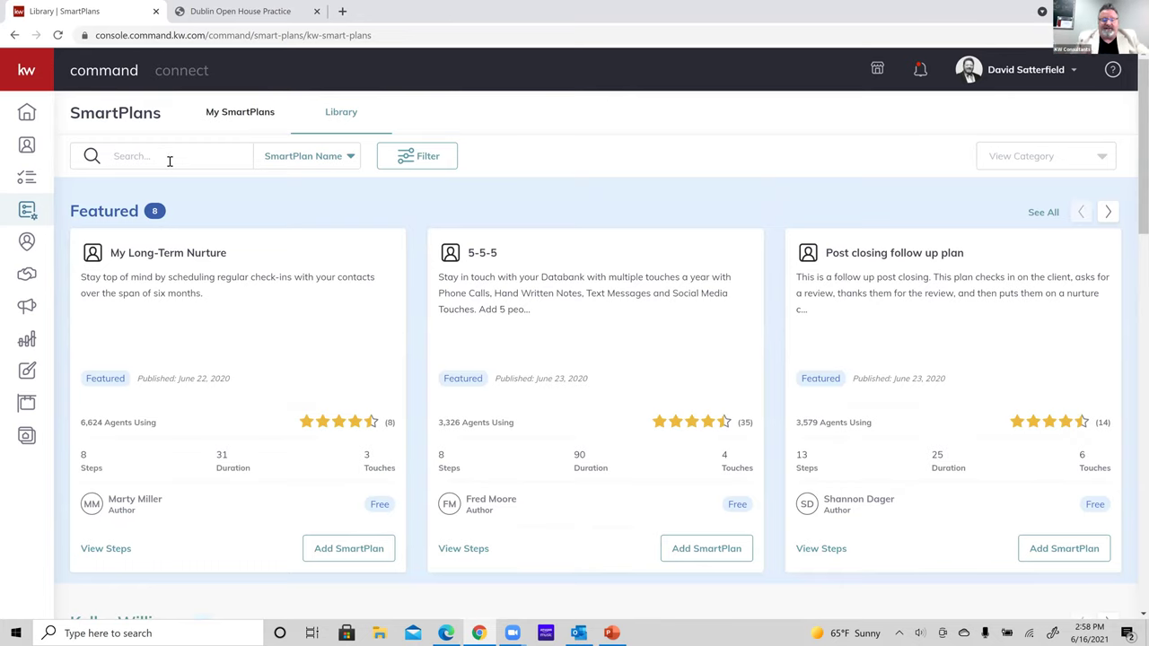
Search the SmartPlans library for "open house" and look through the matching plans
type("open house")
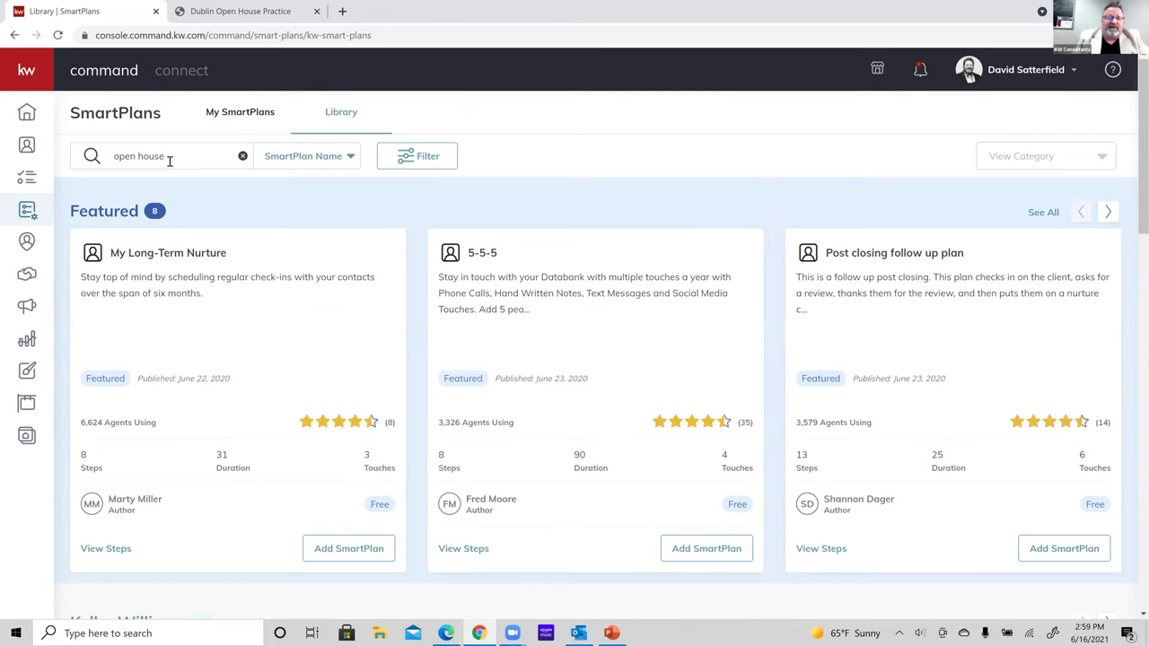
key("Return")
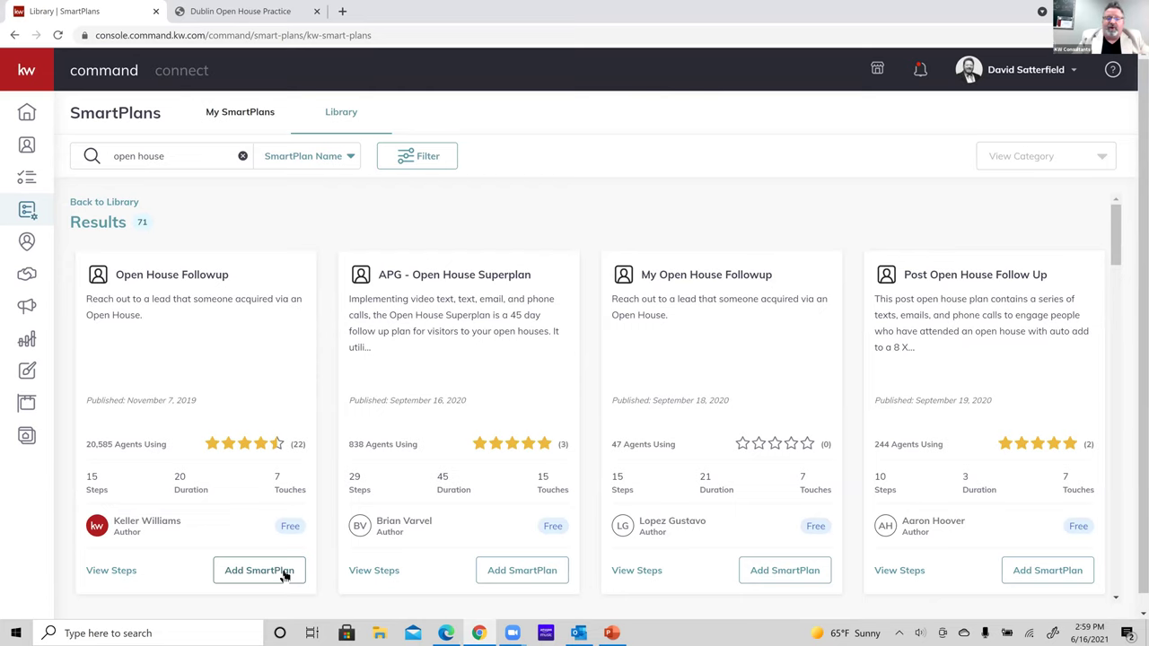
scroll(284, 575, "down", 3)
scroll(285, 576, "up", 2)
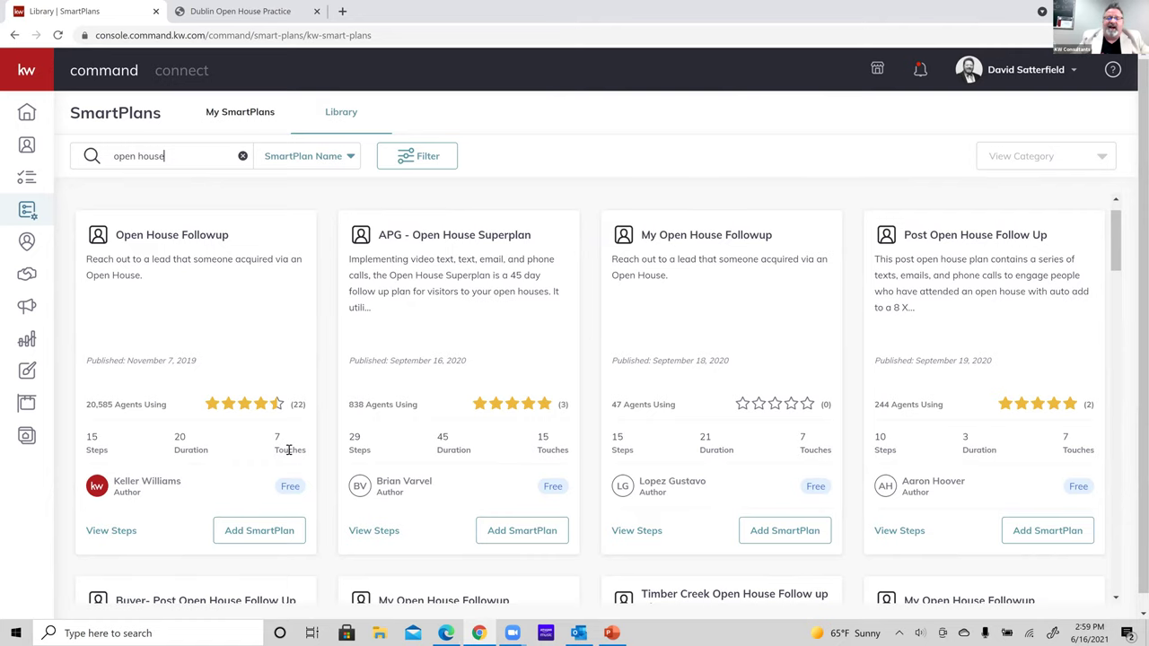
scroll(287, 452, "down", 3)
scroll(288, 453, "down", 3)
scroll(287, 453, "down", 3)
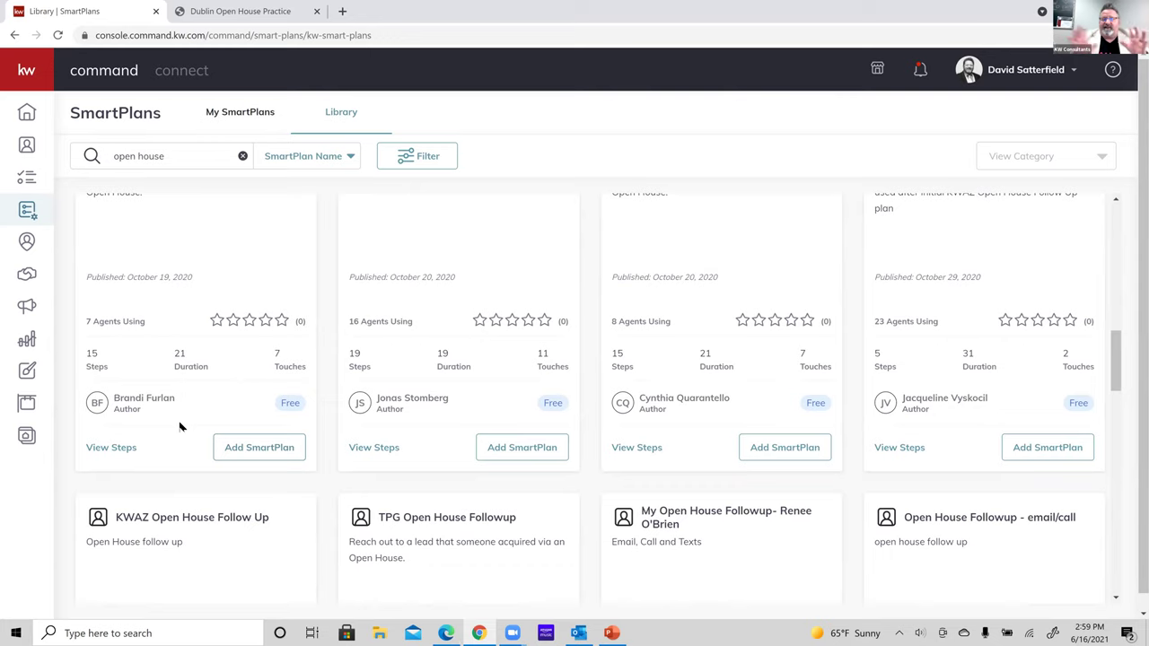
Open the steps of the open house plan published October 19, 2020, and examine its texts, calls, tasks and delays
left_click(115, 447)
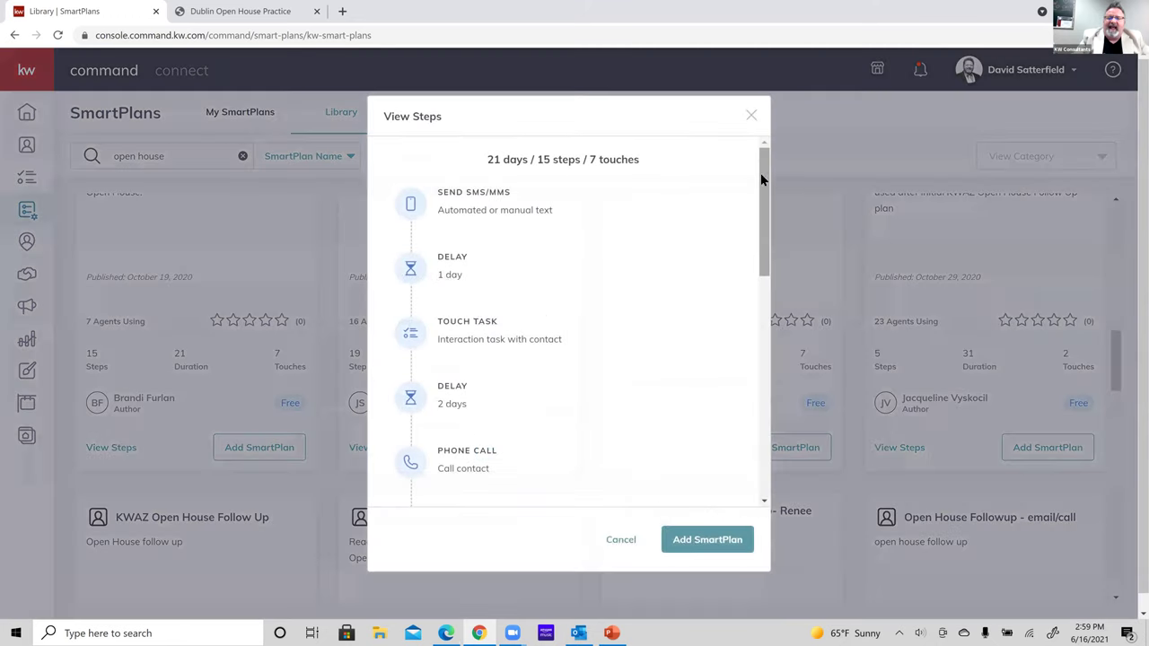
scroll(766, 201, "down", 1)
left_click_drag(768, 233, 771, 177)
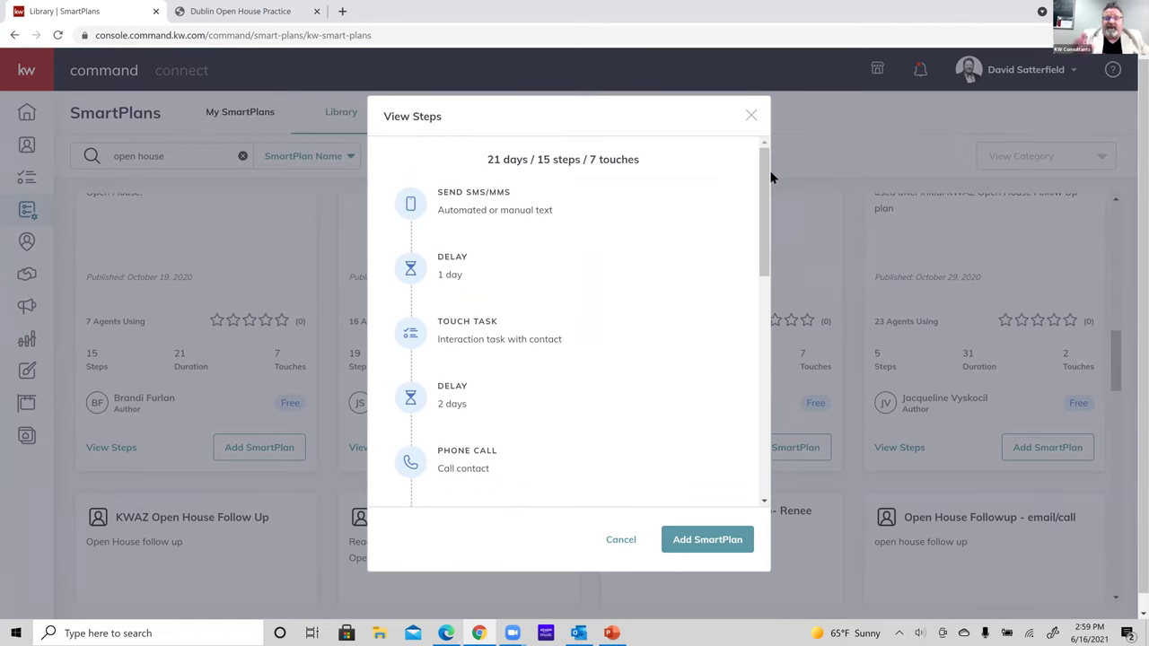
mouse_move(485, 193)
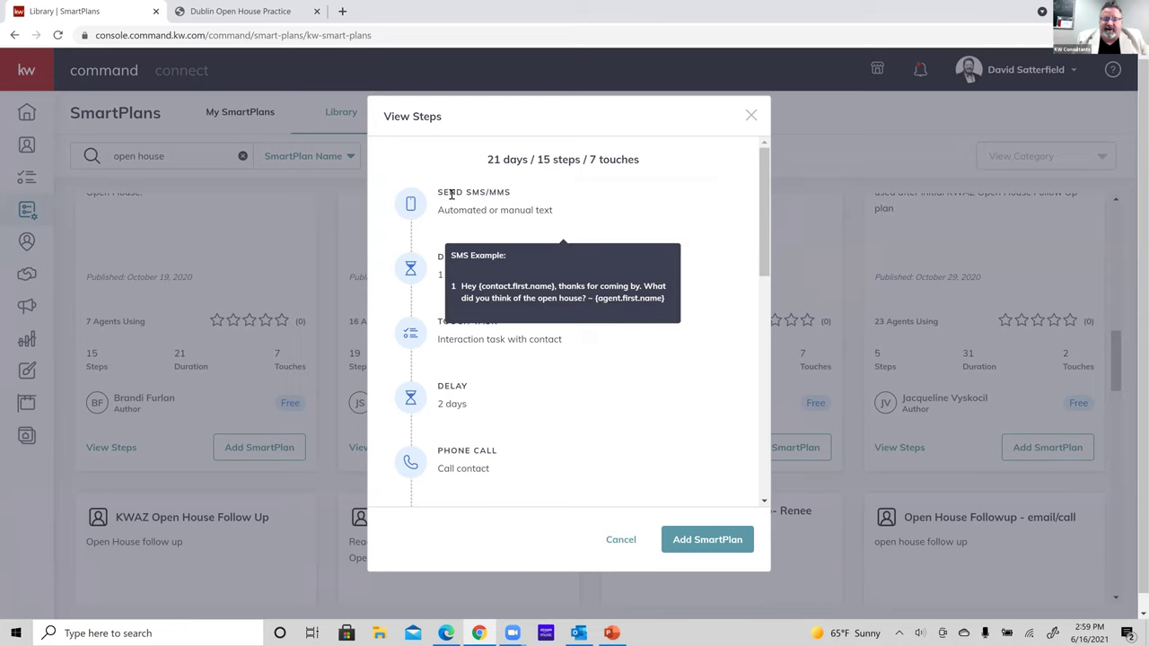
scroll(593, 337, "down", 2)
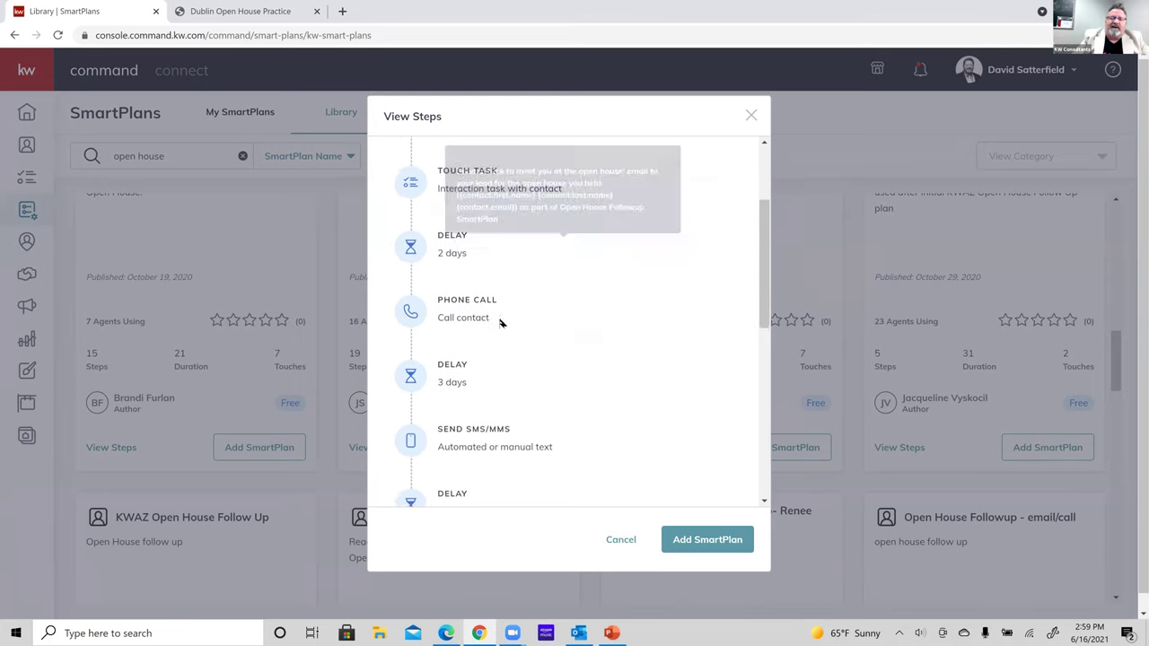
mouse_move(446, 302)
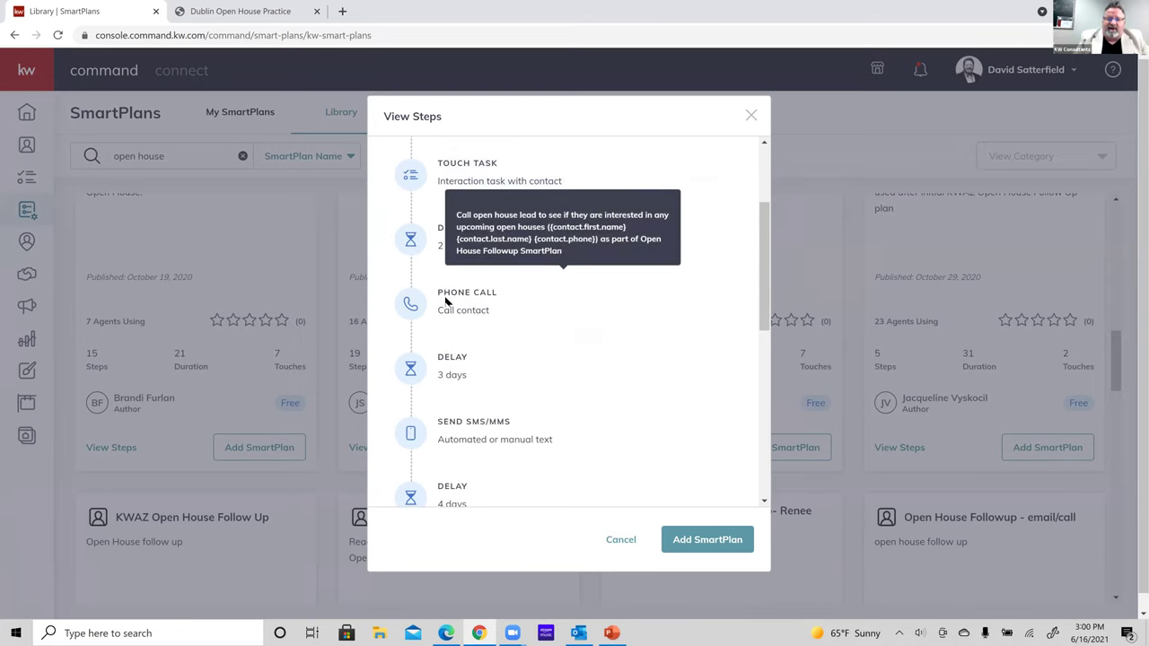
mouse_move(469, 433)
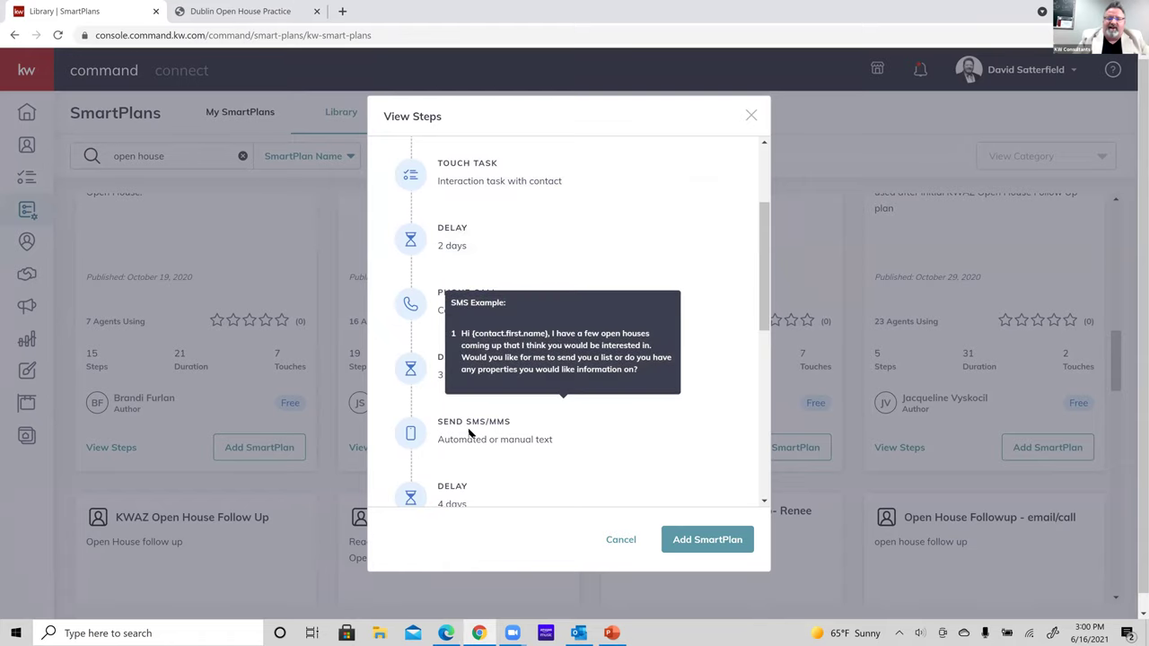
scroll(470, 436, "down", 3)
mouse_move(629, 357)
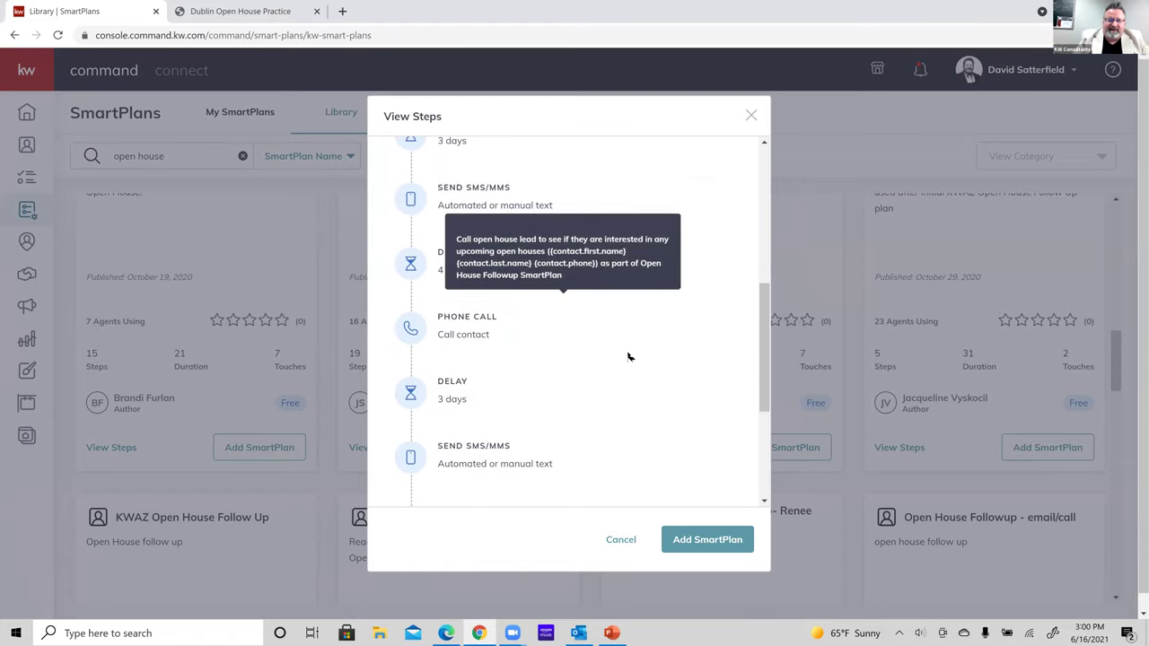
scroll(628, 356, "down", 1)
scroll(629, 357, "down", 4)
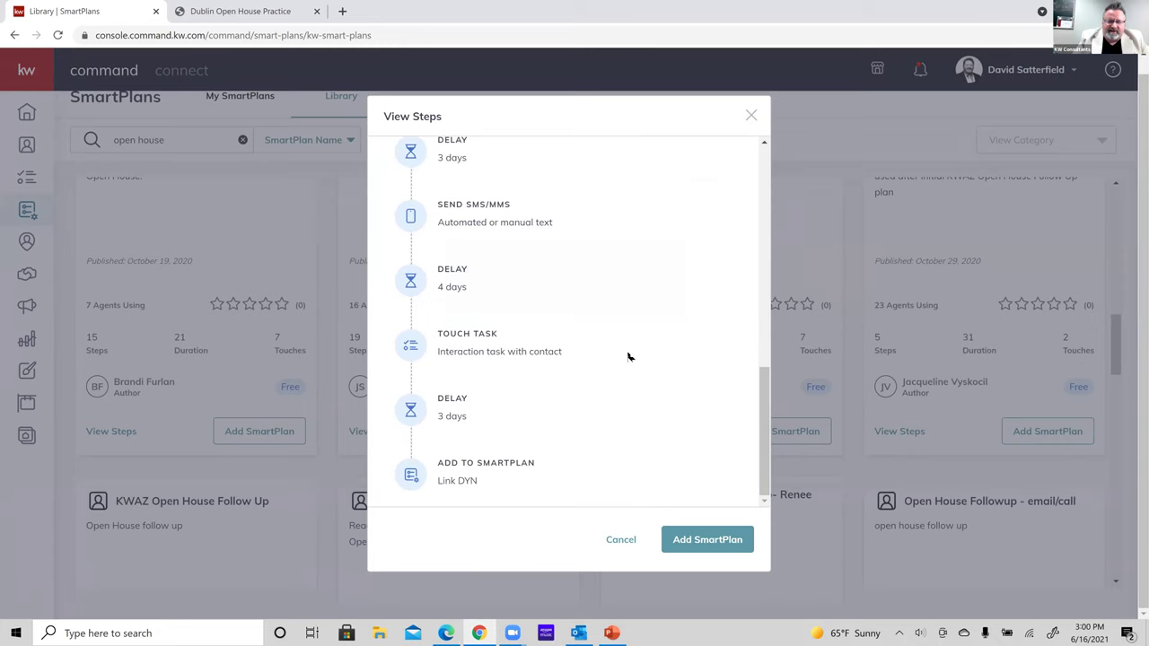
scroll(629, 357, "up", 2)
scroll(628, 356, "up", 5)
right_click(629, 357)
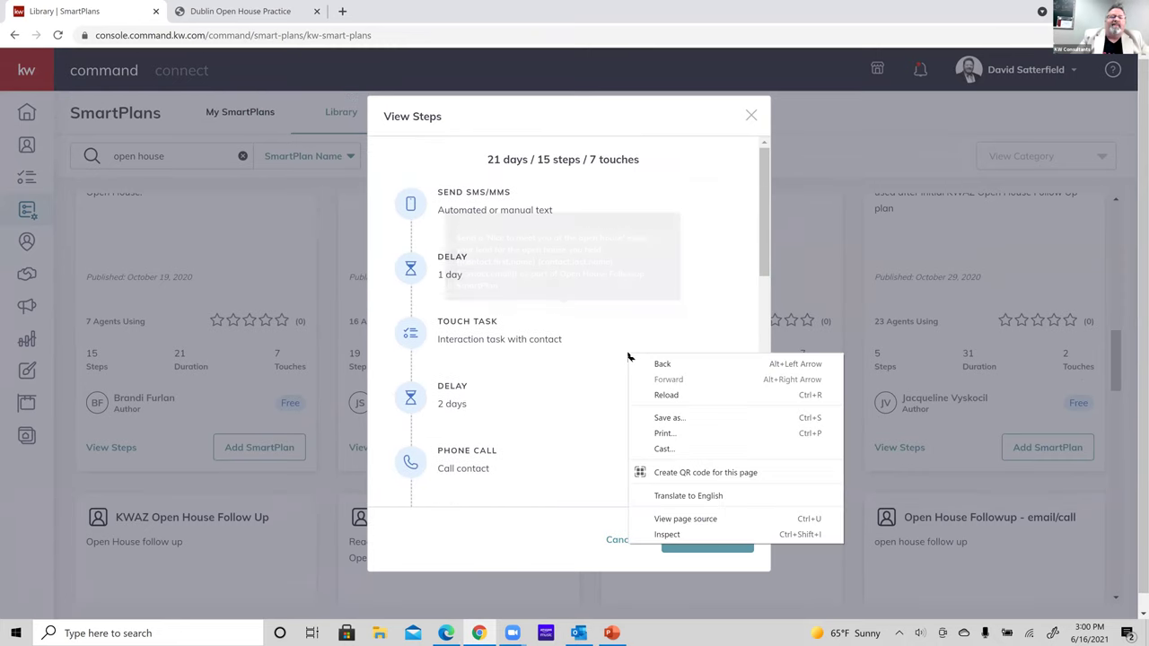
Close the viewed steps, return to My SmartPlans, and create a new SmartPlan named "Dublin Open House Practice"
left_click(747, 118)
left_click(750, 117)
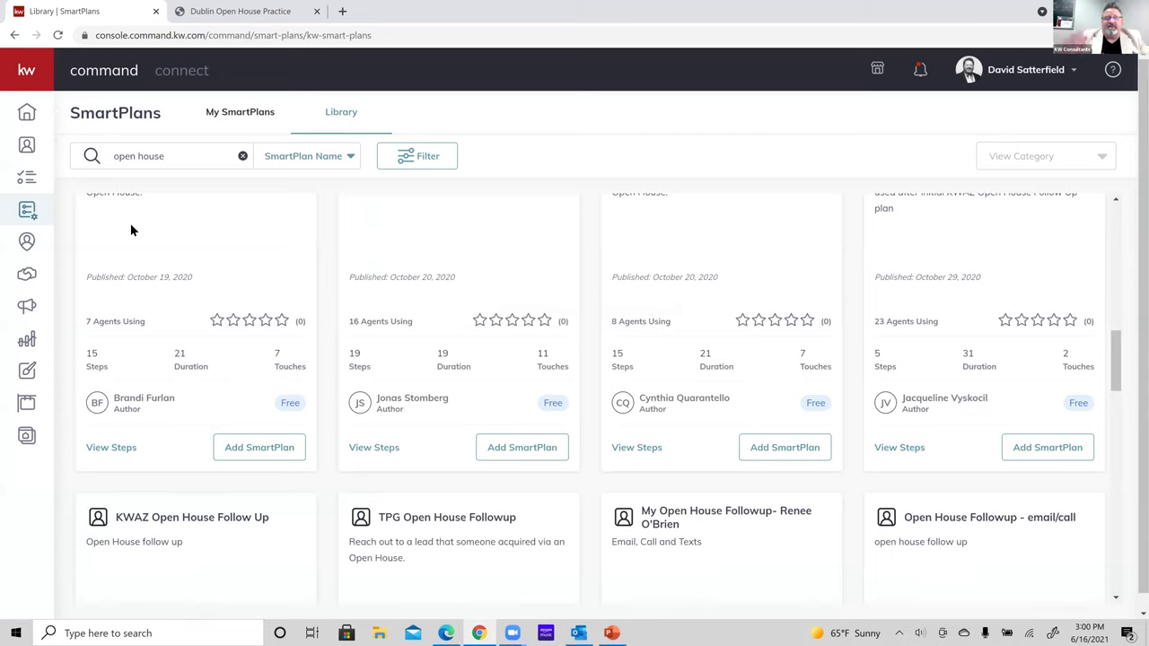
left_click(254, 118)
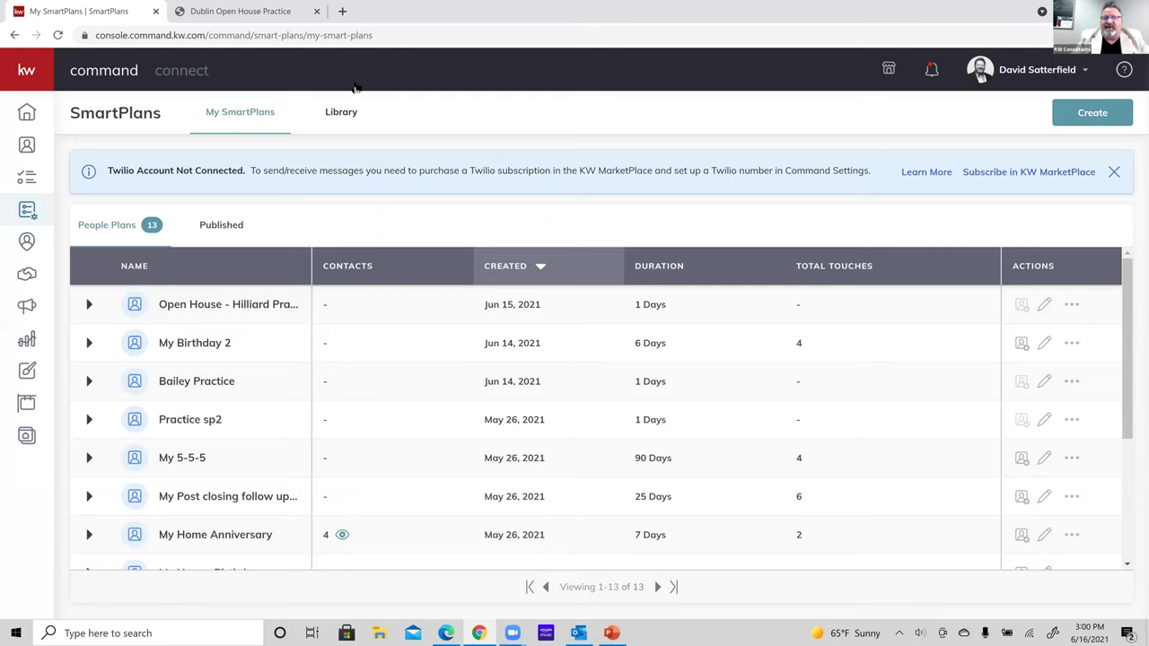
left_click(1099, 112)
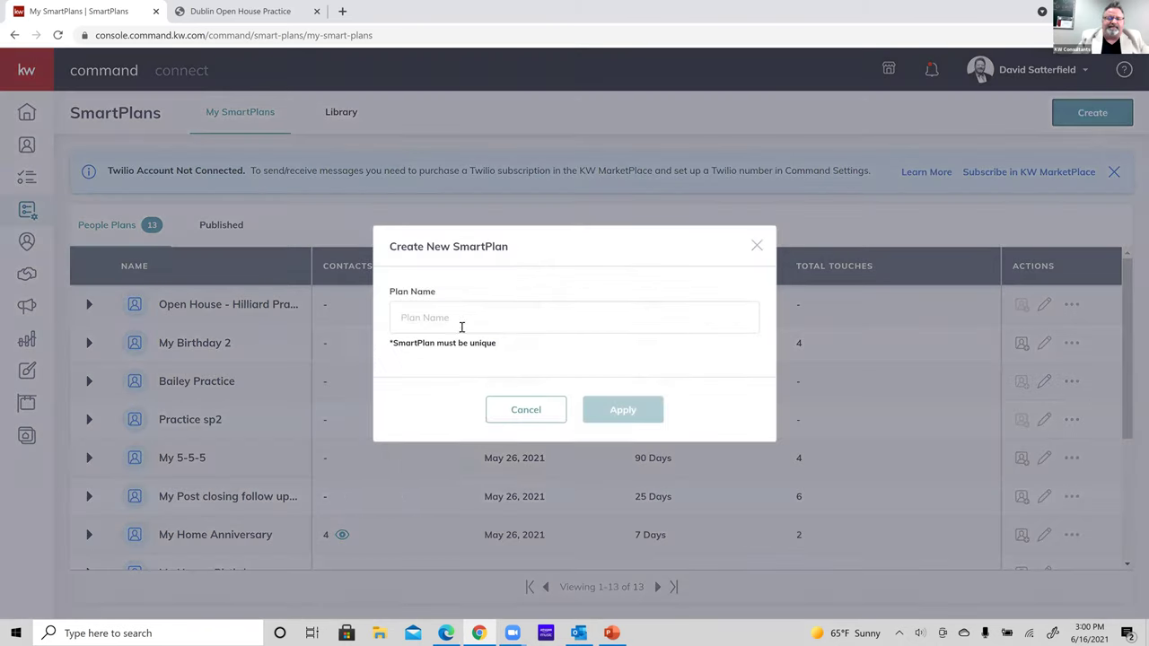
left_click(464, 329)
type("Dublin")
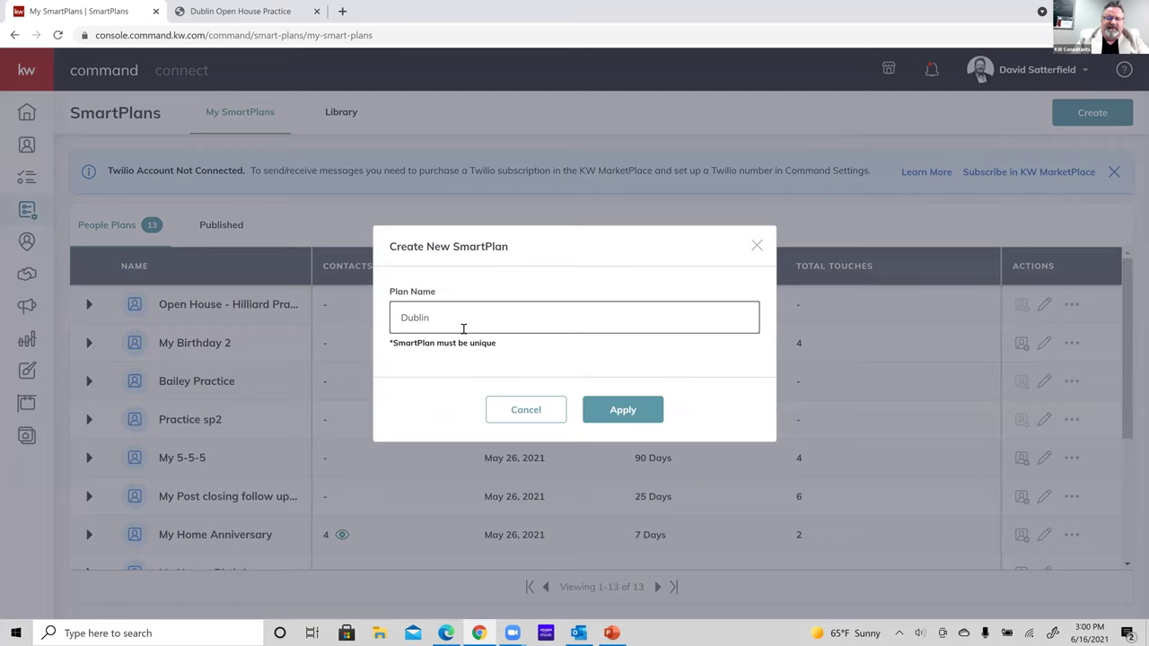
type(" Open House Pratice")
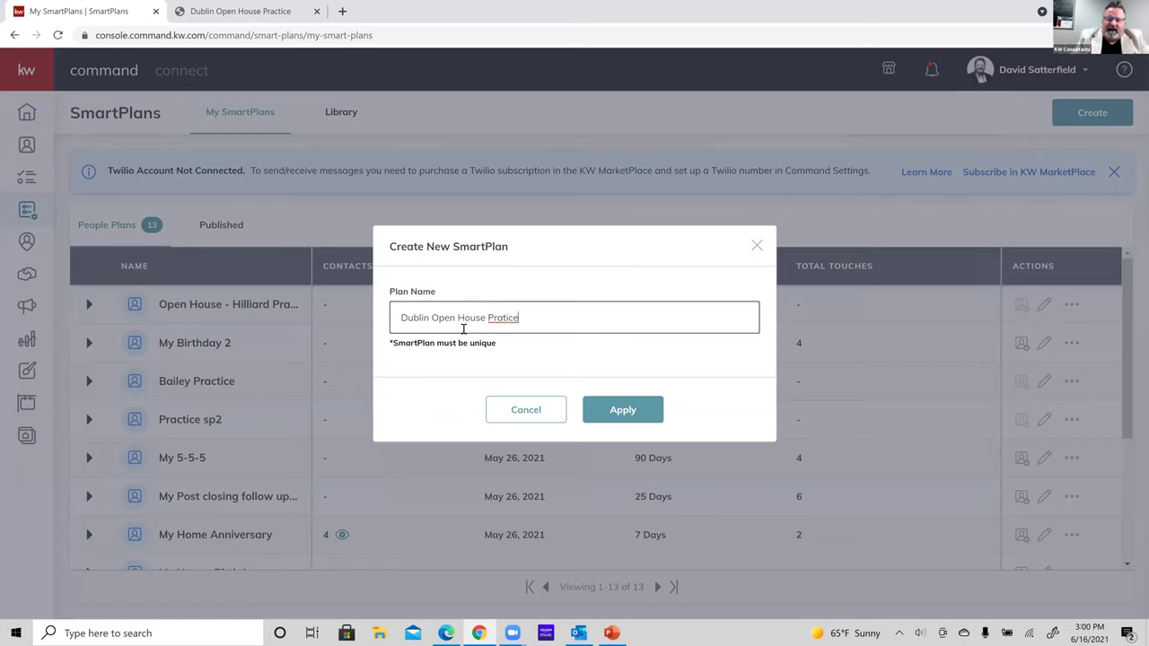
type("c")
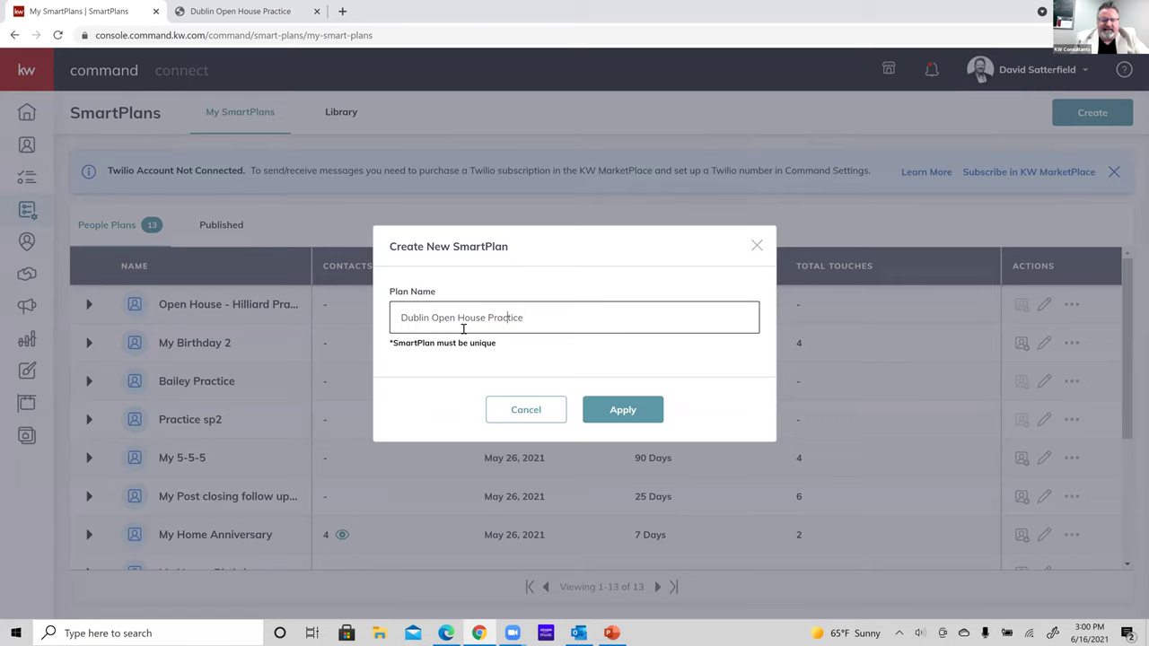
left_click(629, 415)
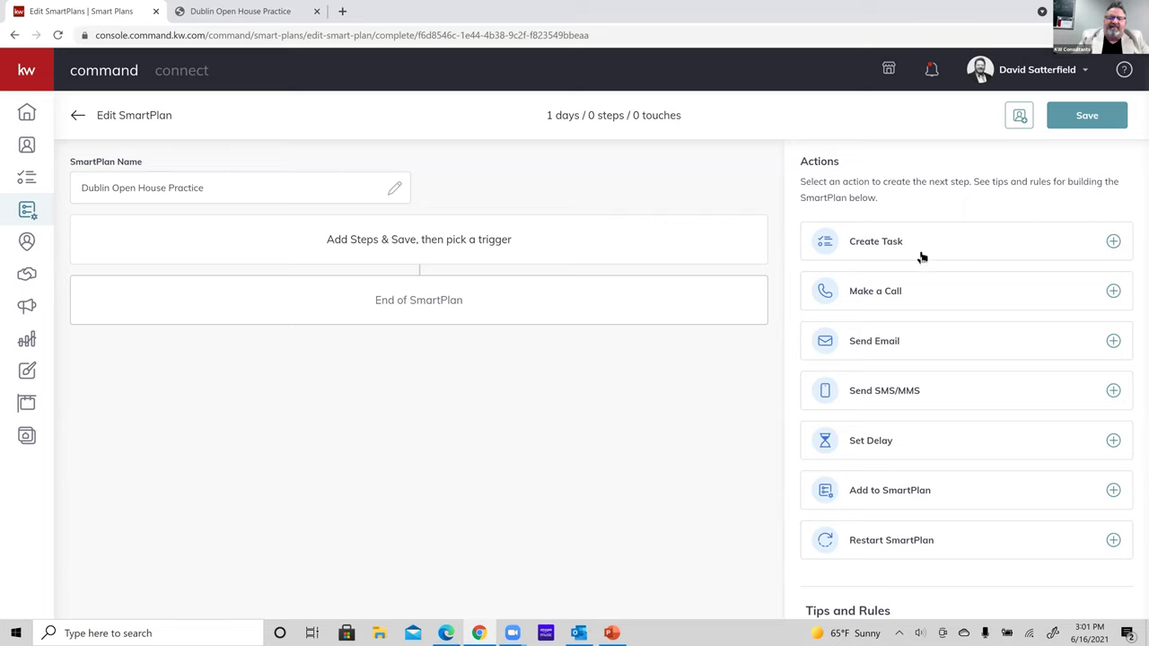
Add a Send SMS/MMS step, a 2-day delay and a Send Email step to the new SmartPlan
left_click(909, 393)
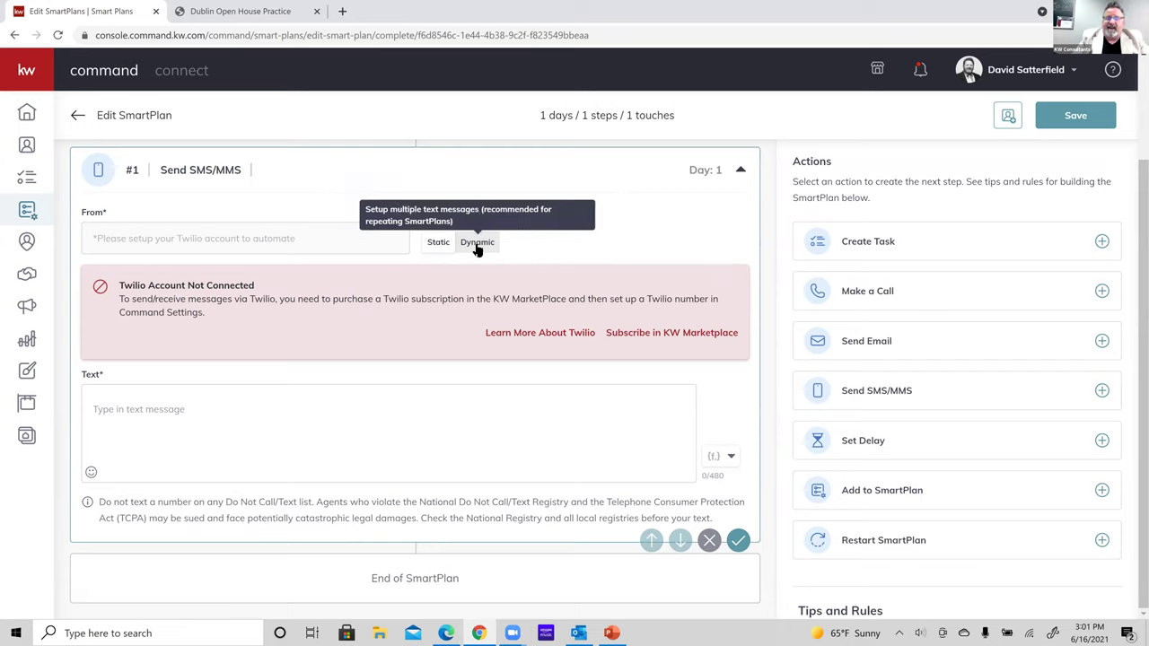
left_click(875, 441)
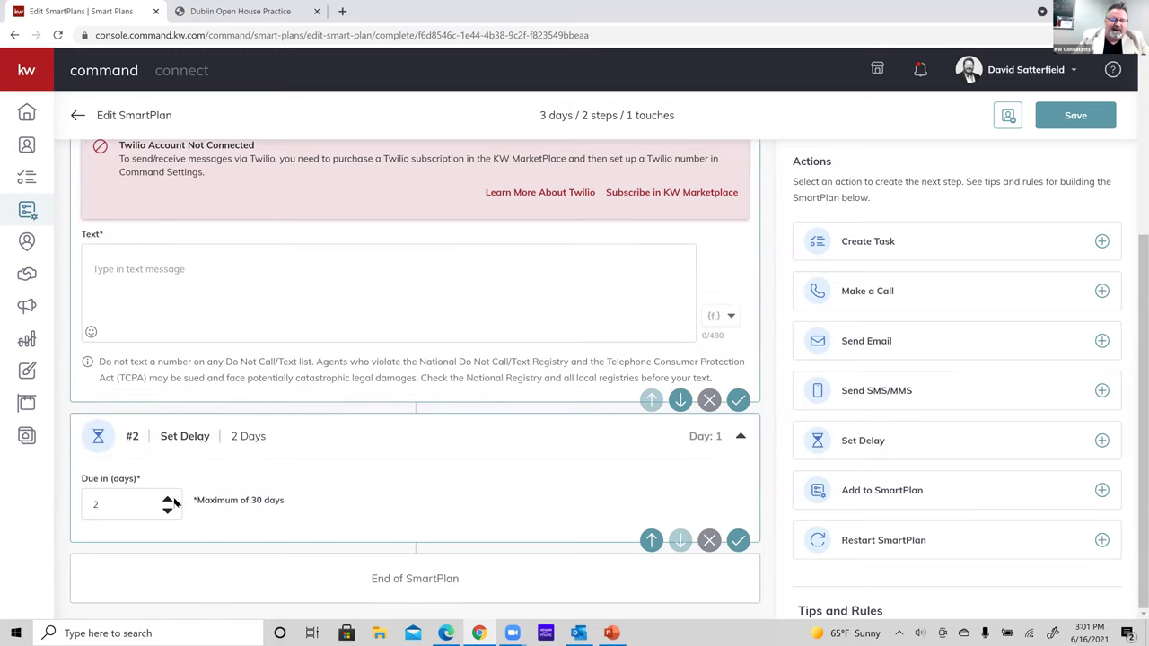
left_click(866, 340)
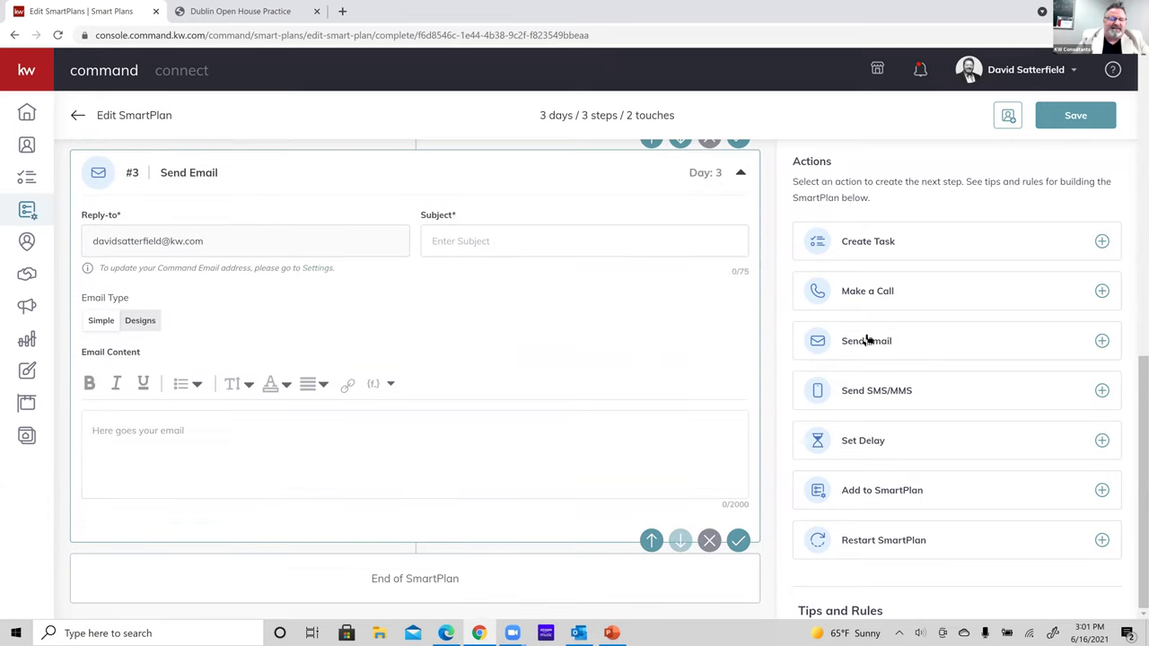
Set the email step to use the "Open House Practice_June 2021" design from My Design Templates
left_click(139, 322)
left_click(134, 503)
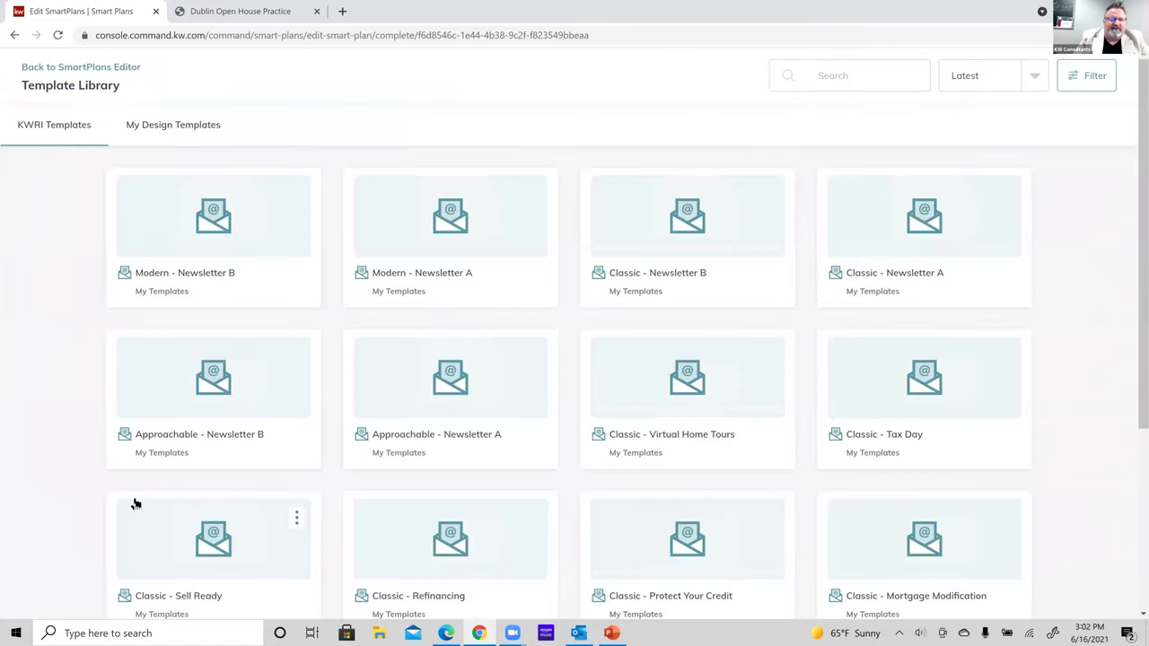
left_click(172, 128)
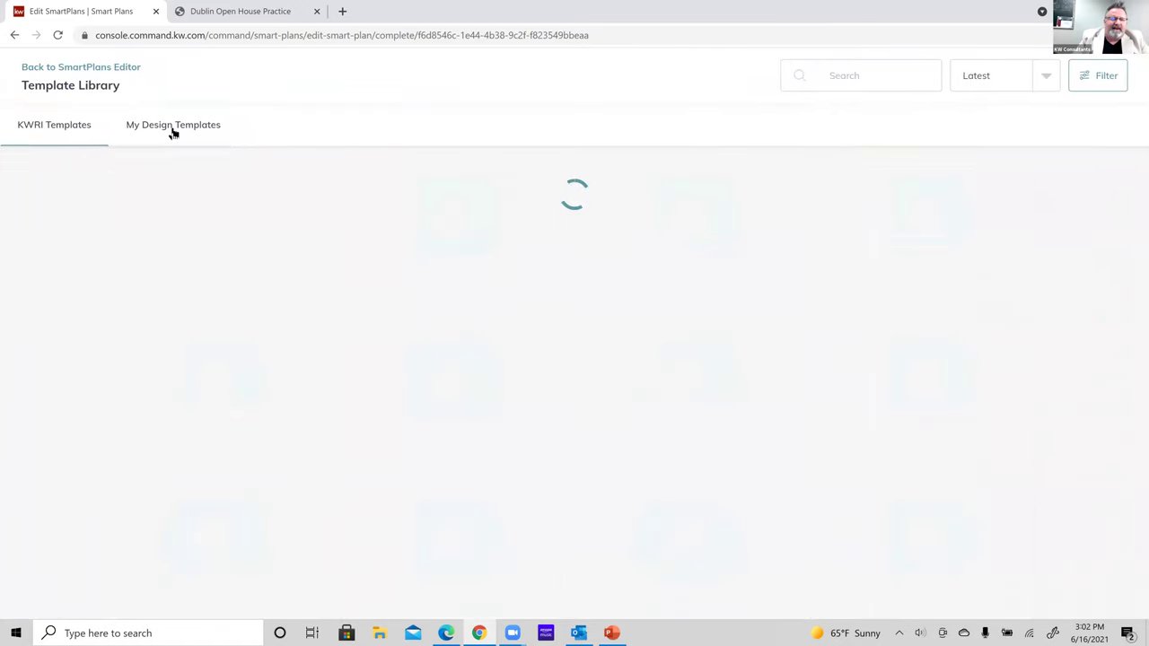
left_click(264, 197)
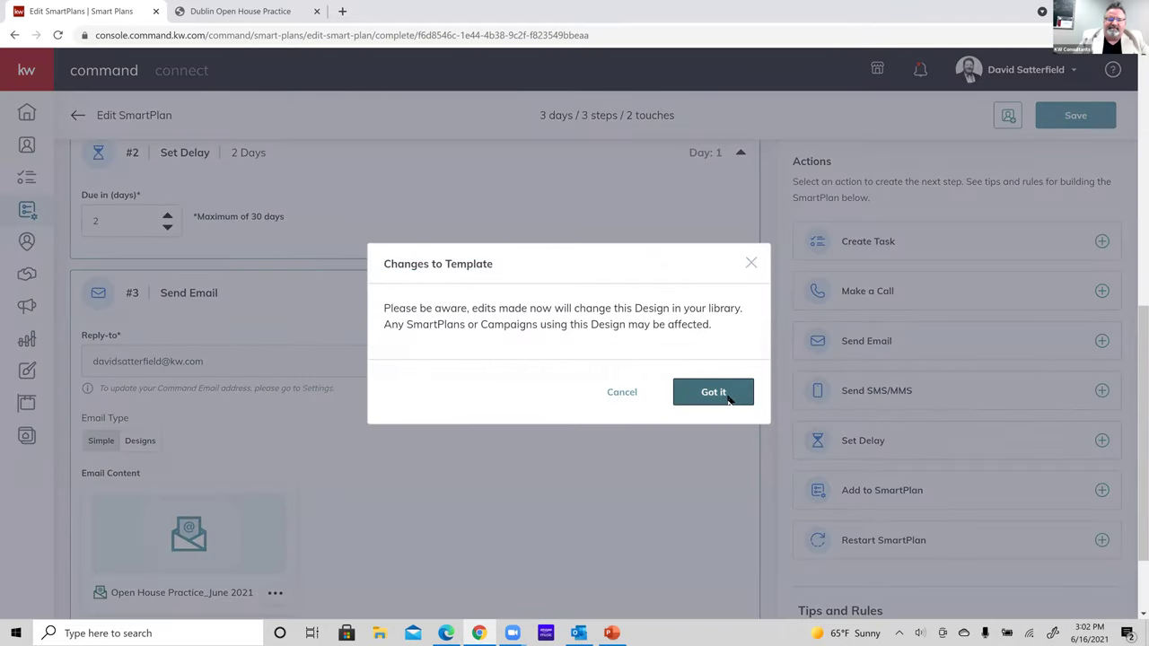
Open the email's design in the editor, look through its content, and save and exit it
left_click(729, 397)
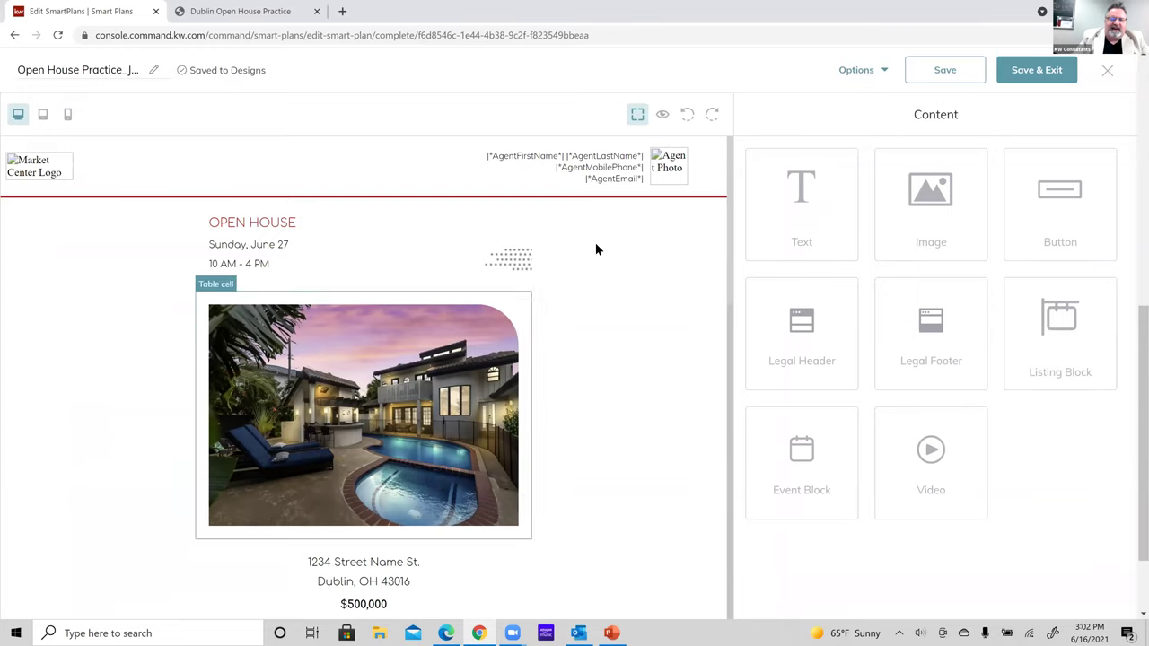
scroll(621, 267, "down", 5)
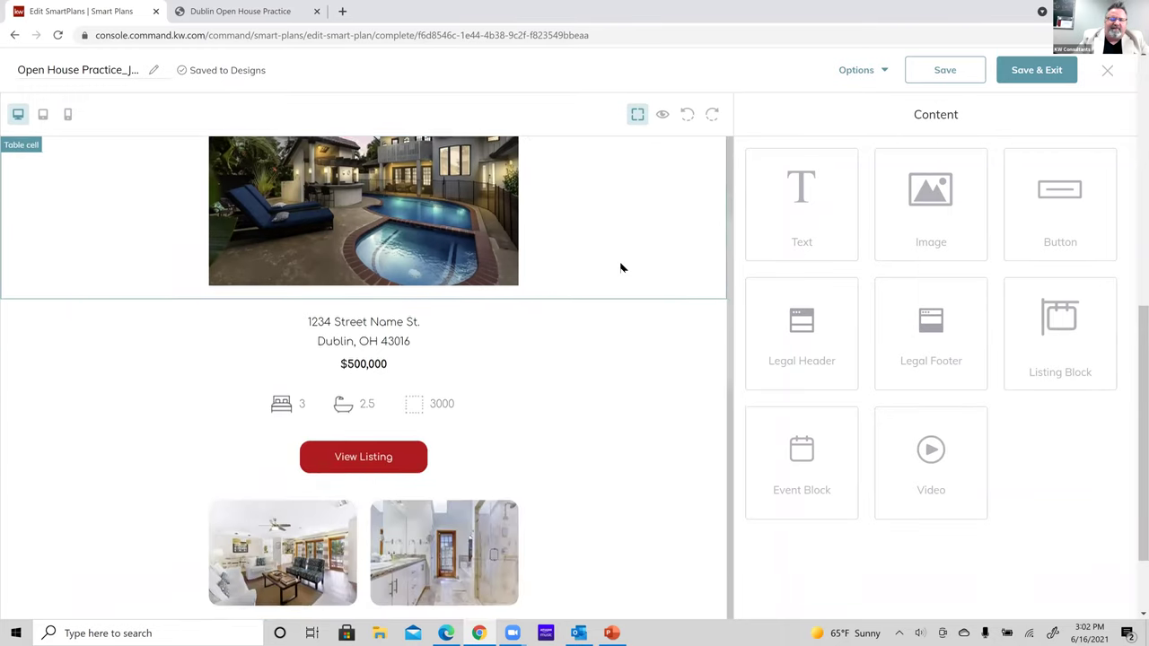
scroll(620, 267, "down", 2)
scroll(620, 264, "up", 7)
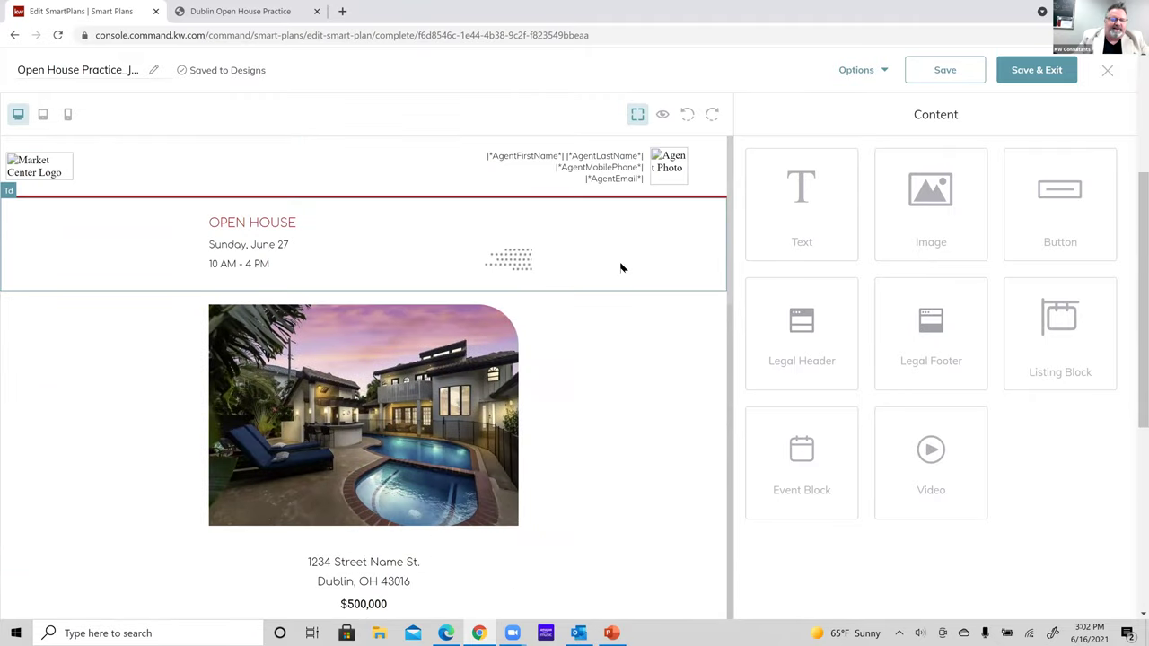
left_click(1028, 69)
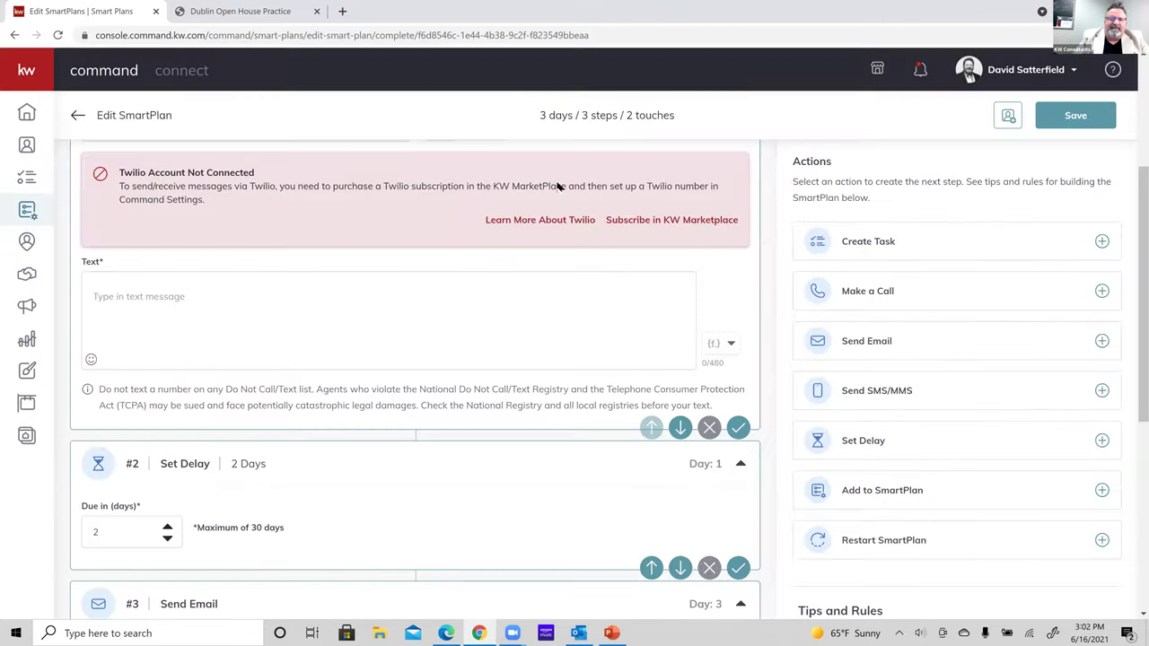
Add a 4-day delay after the email, followed by a Make a Call step
scroll(446, 351, "down", 3)
scroll(904, 395, "down", 2)
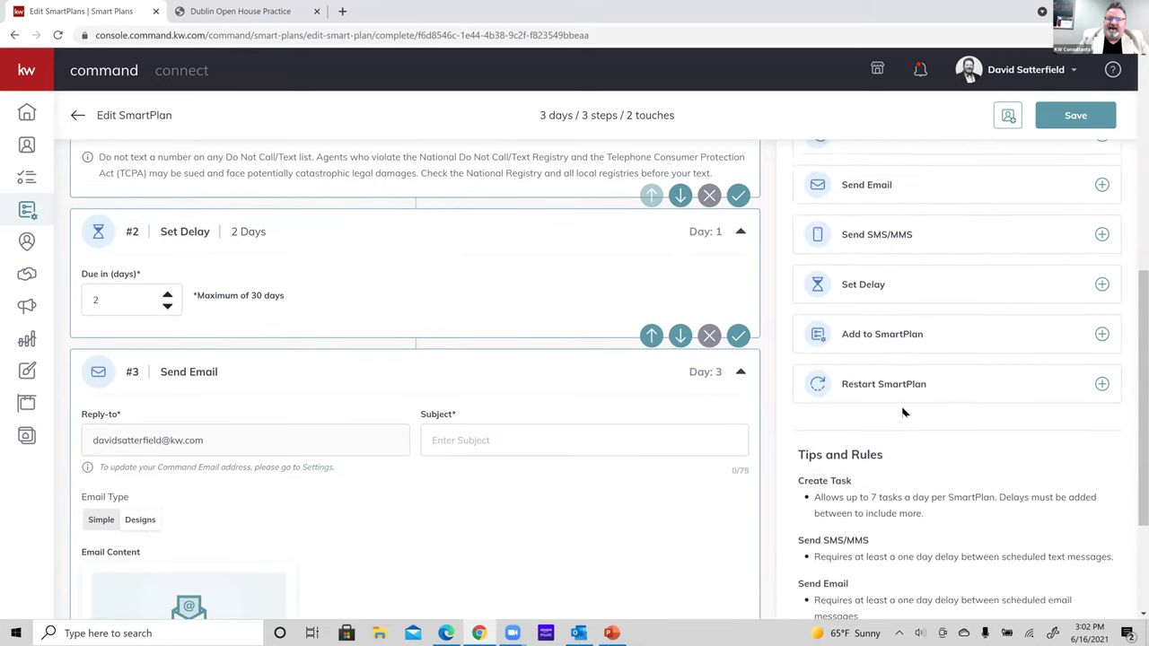
left_click(901, 251)
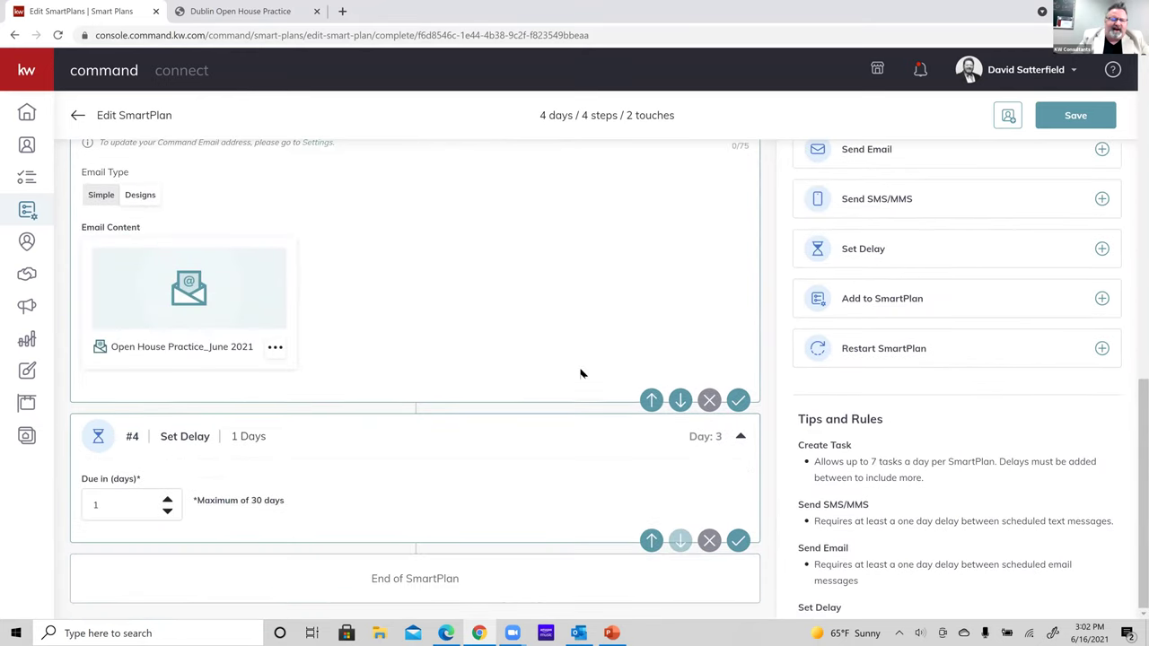
left_click(167, 502)
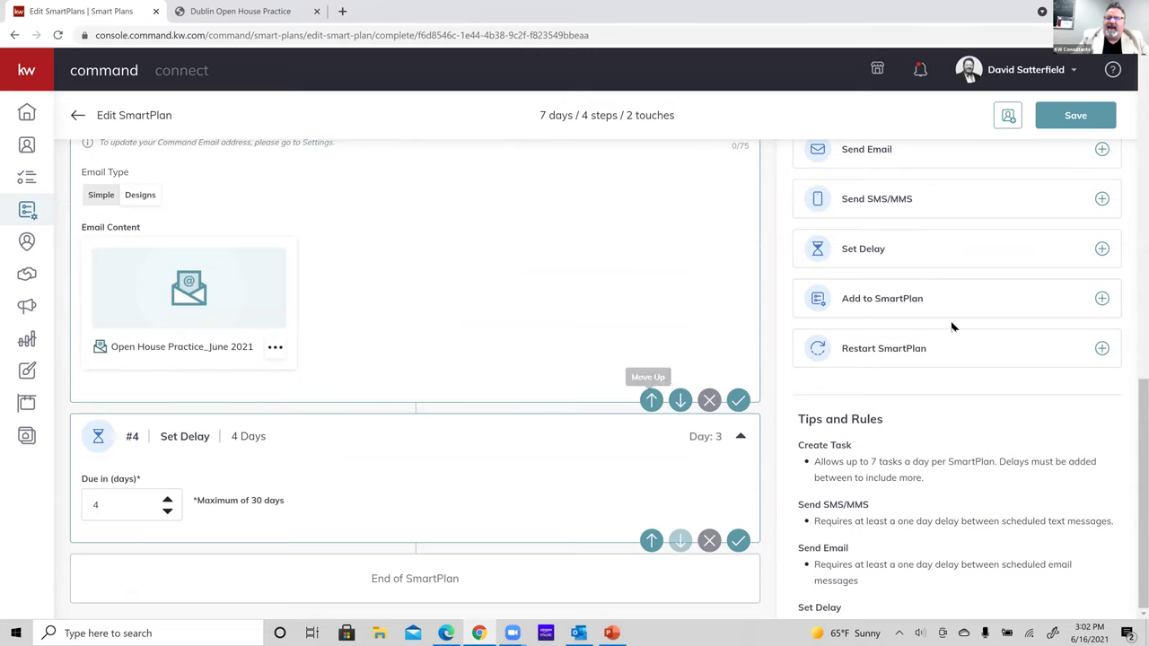
scroll(946, 270, "up", 2)
left_click(865, 293)
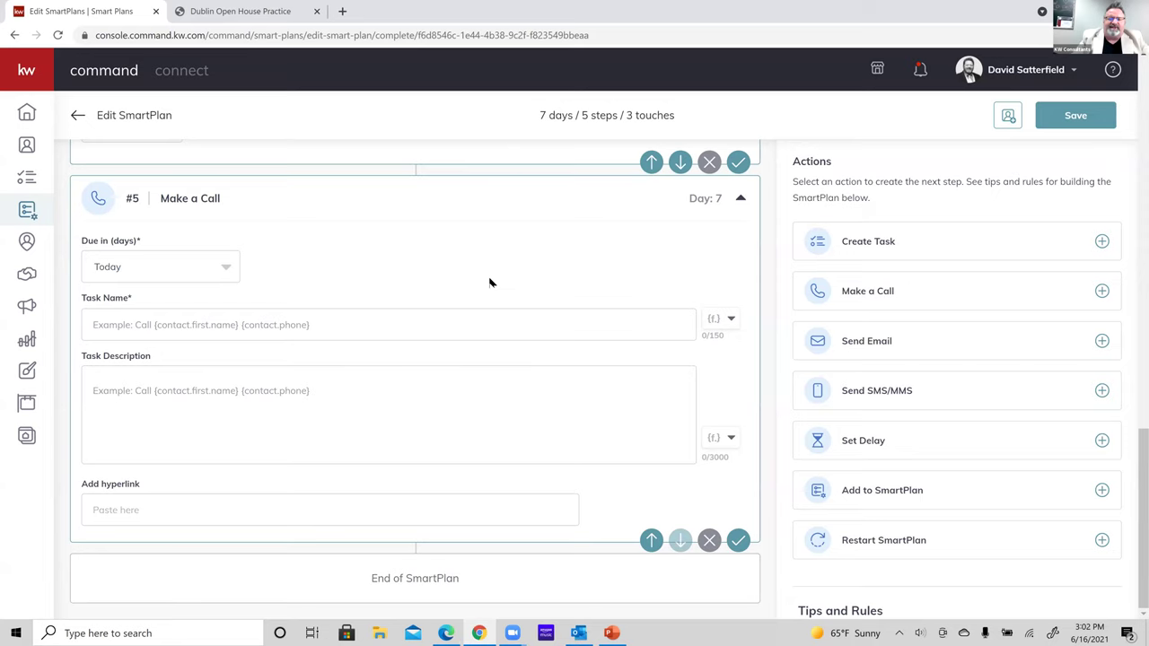
Leave the plan discarding its changes, then reopen "Dublin Open House Practice" to check it and return to My SmartPlans
scroll(490, 282, "up", 15)
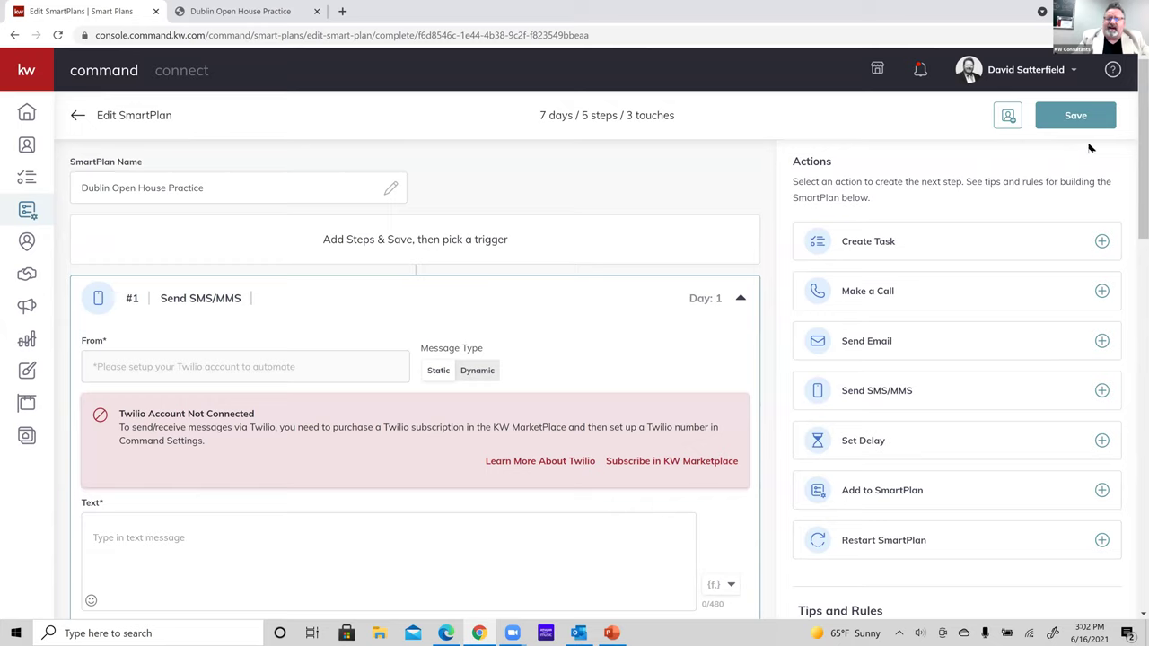
left_click(79, 115)
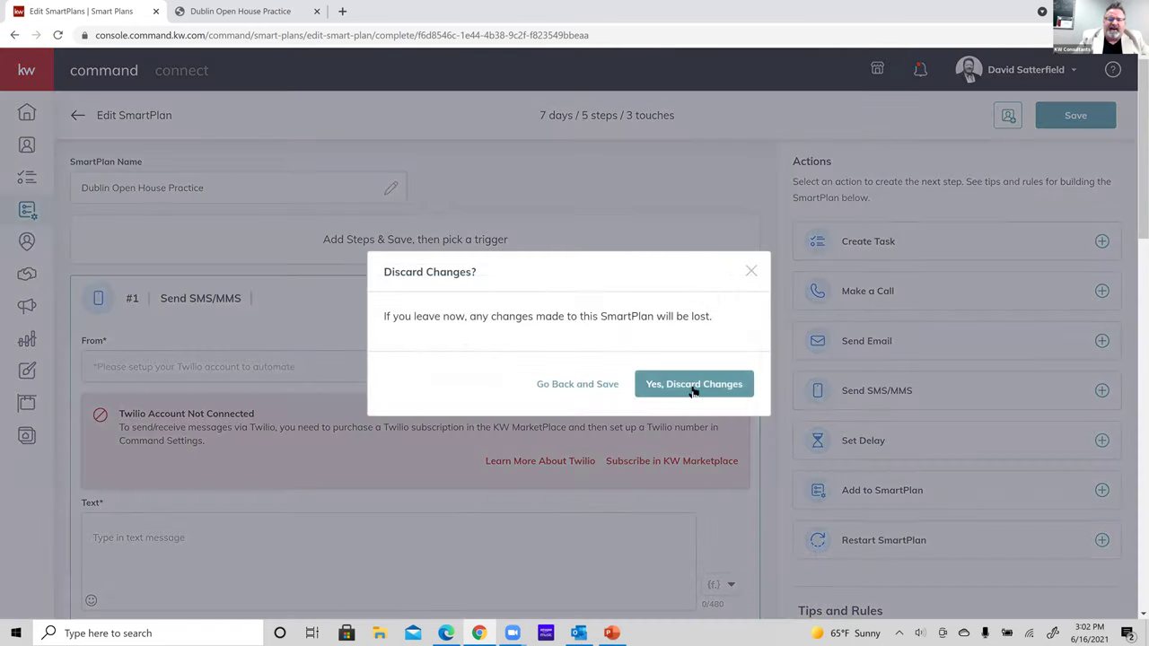
left_click(695, 390)
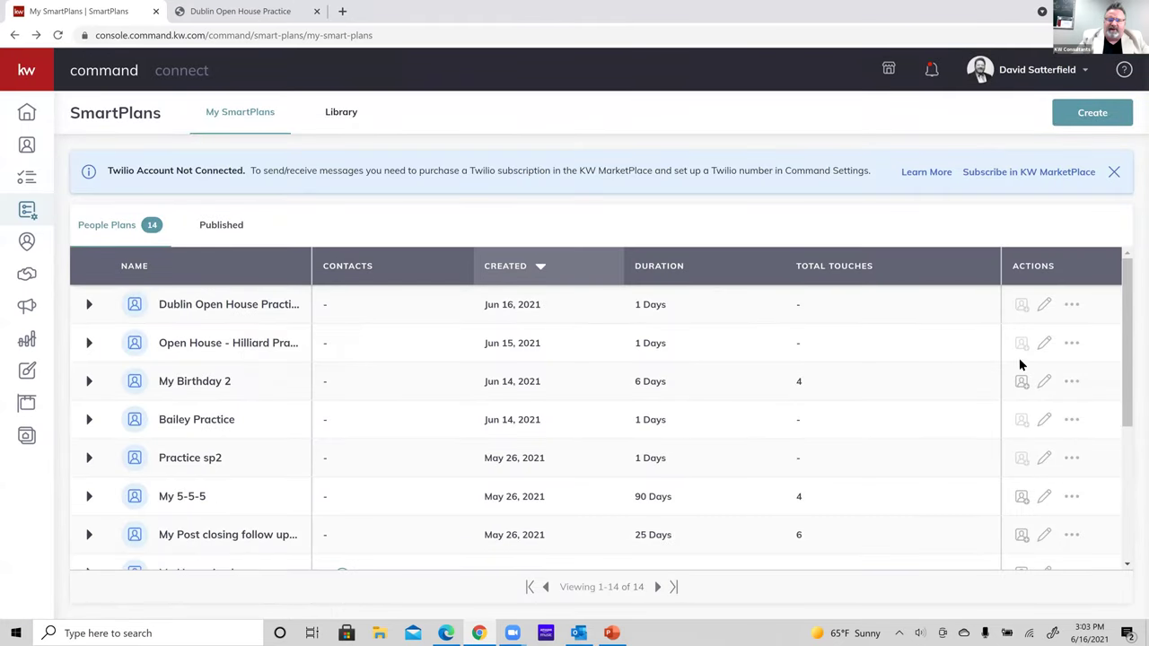
left_click(1045, 310)
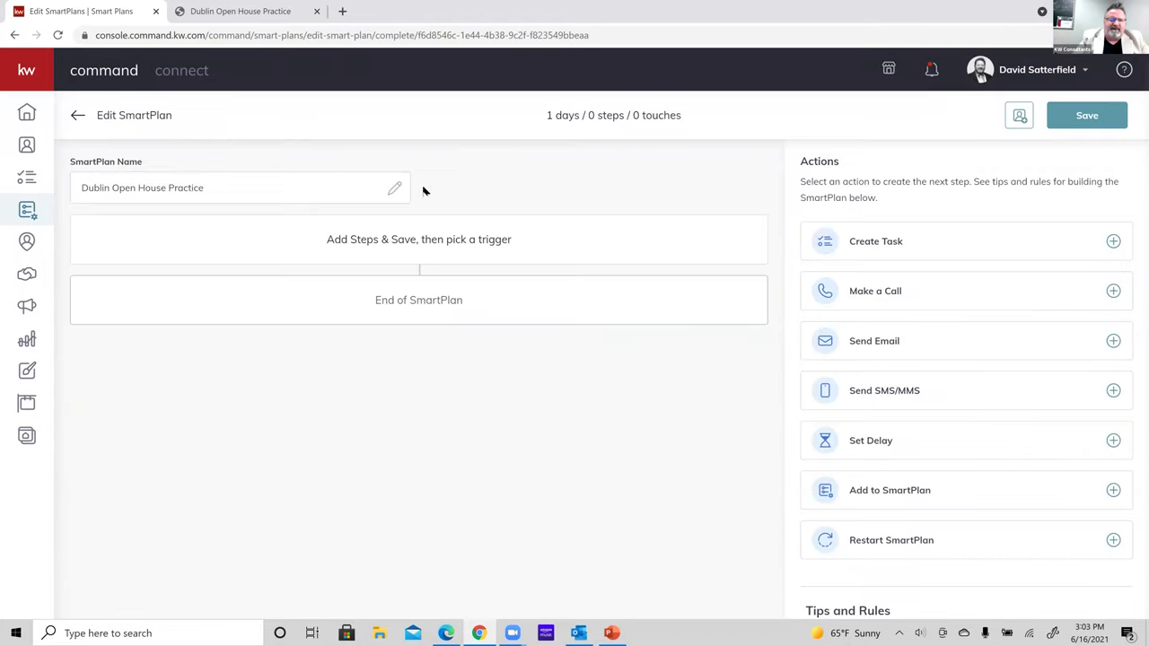
left_click(77, 116)
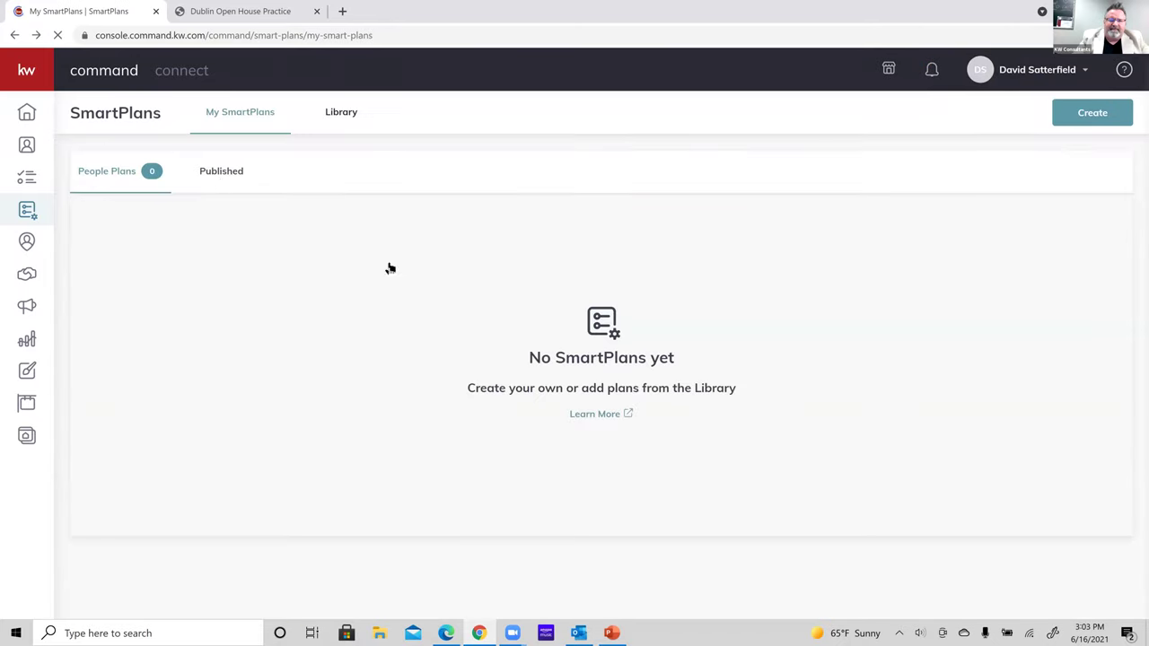
Find "My Open House Followup" among the plans, view the clients available to add to it, and close that list
scroll(225, 434, "down", 2)
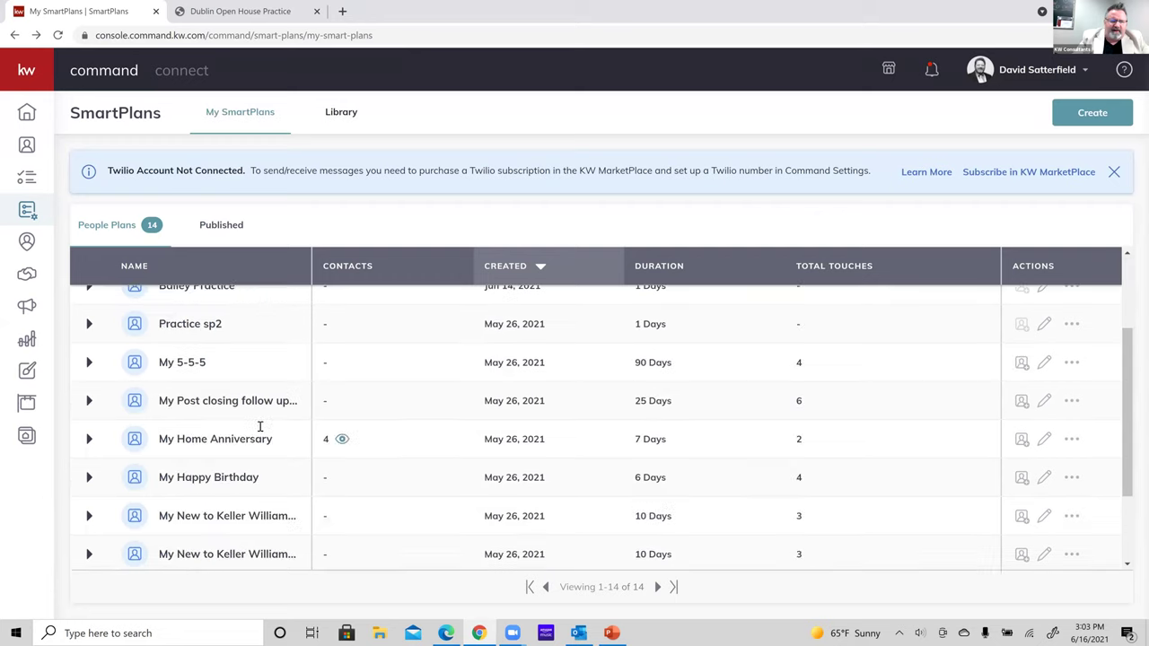
scroll(231, 449, "down", 1)
scroll(234, 455, "down", 2)
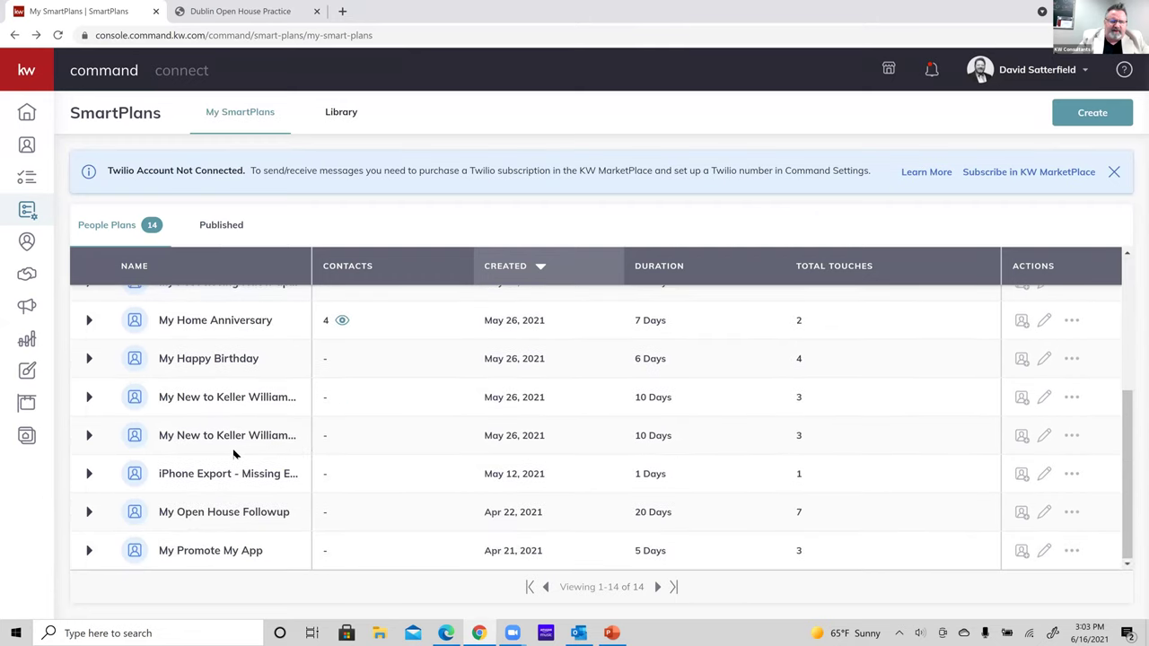
left_click(1021, 517)
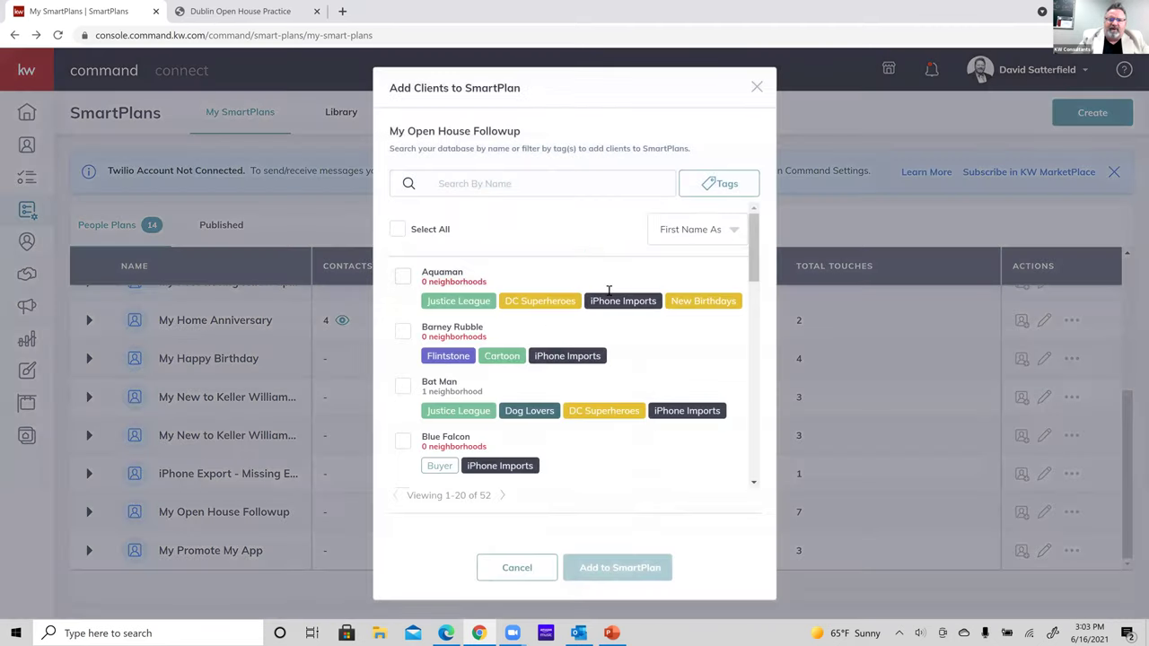
left_click(757, 87)
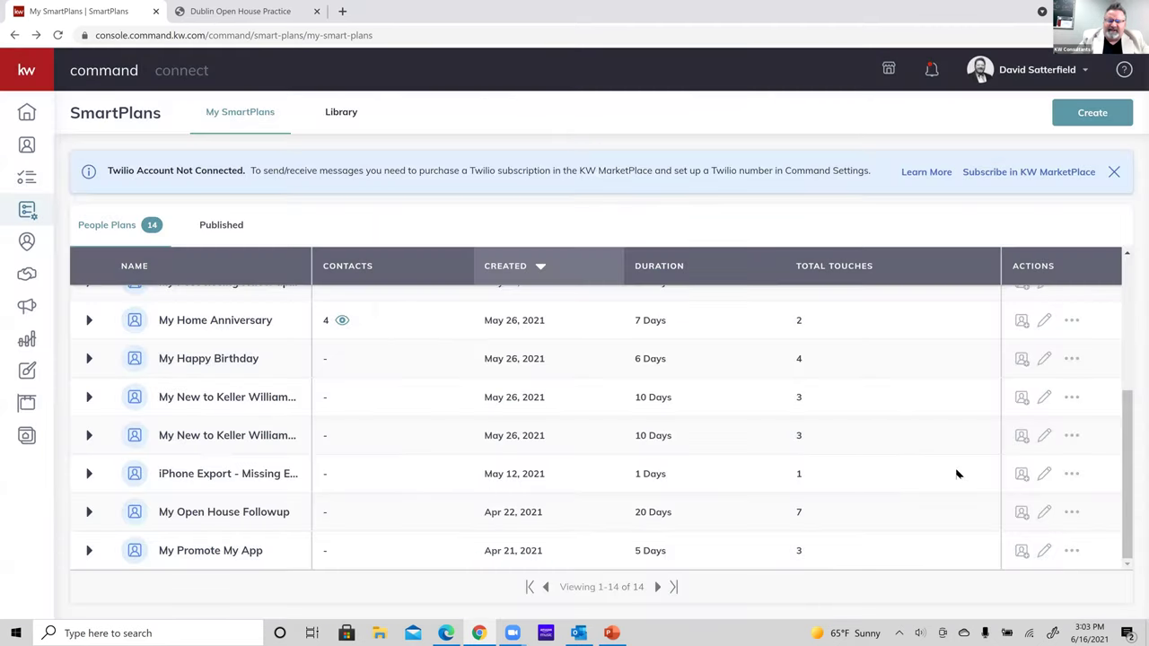
Open "My Open House Followup" for editing and start a trigger with category Contacts and trigger event Contact Tag, opening its tag selection
left_click(1045, 514)
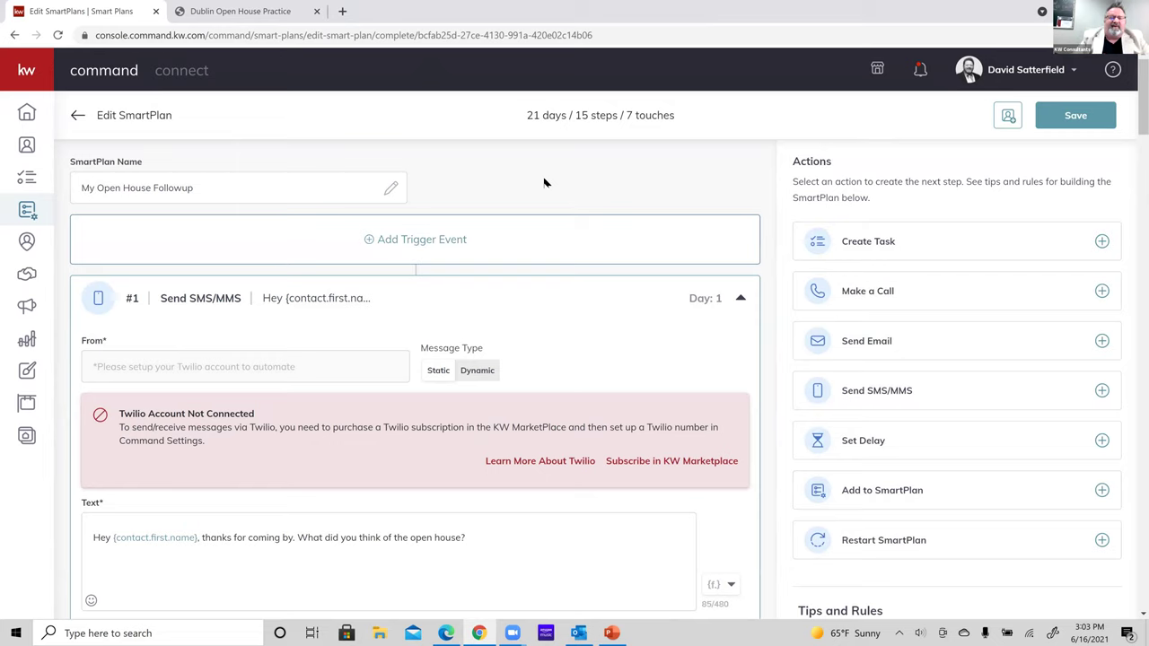
left_click(420, 244)
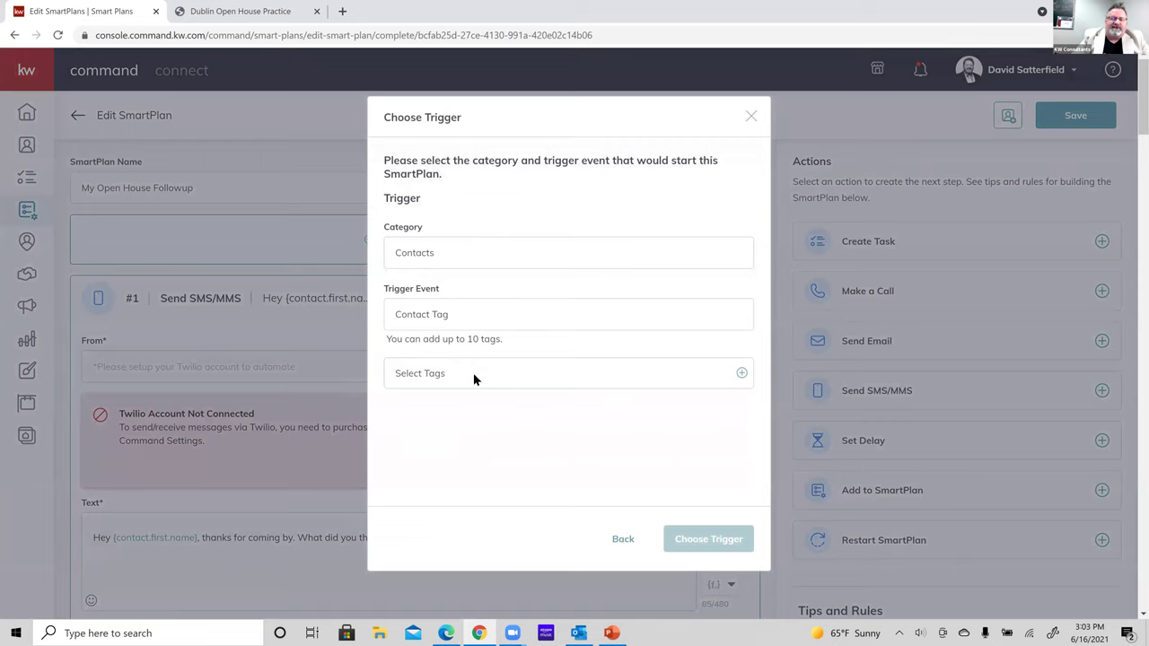
left_click(742, 376)
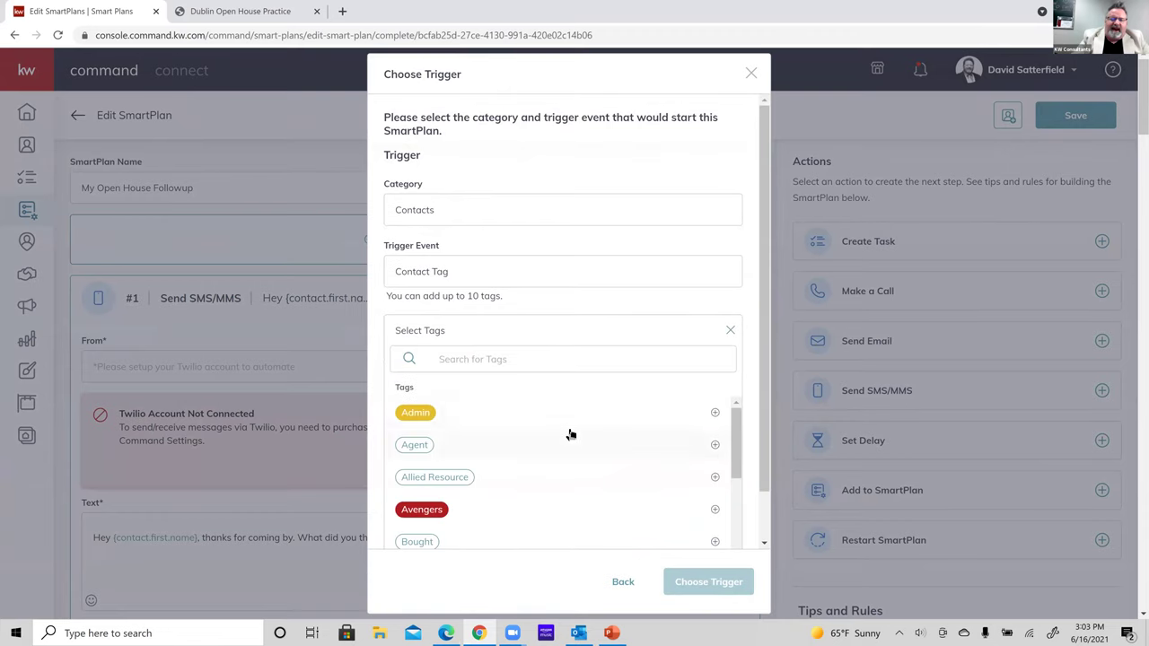
Find the "sphere" tag among the available tags and select it for the contact tag trigger
scroll(568, 435, "down", 4)
scroll(570, 434, "down", 8)
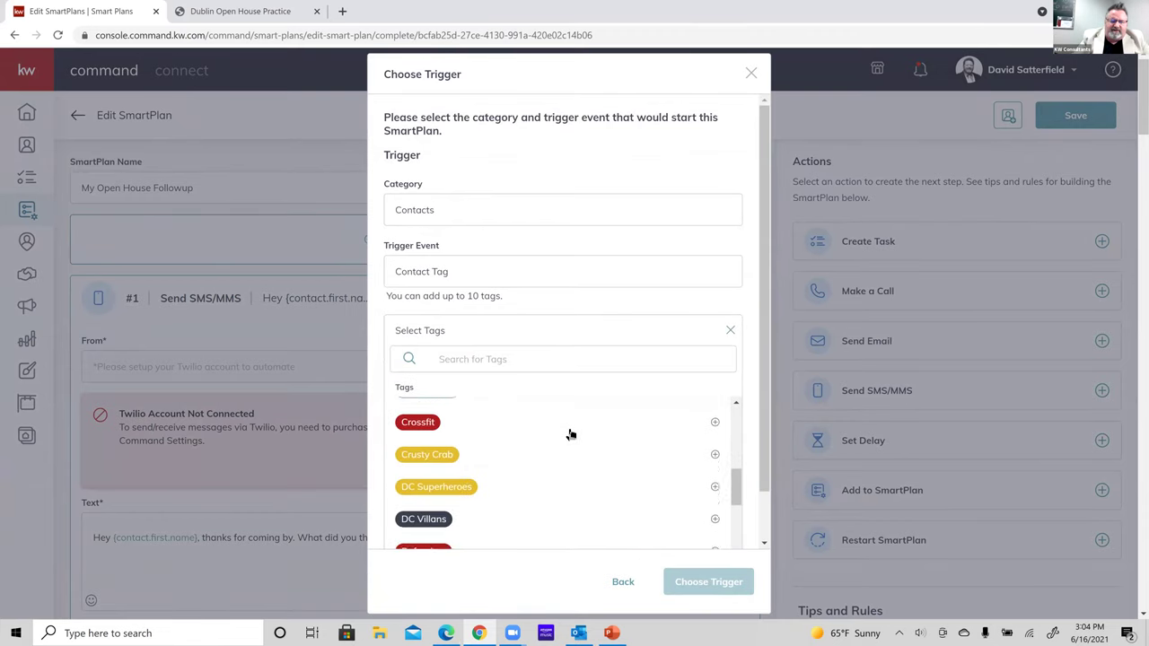
scroll(570, 434, "down", 8)
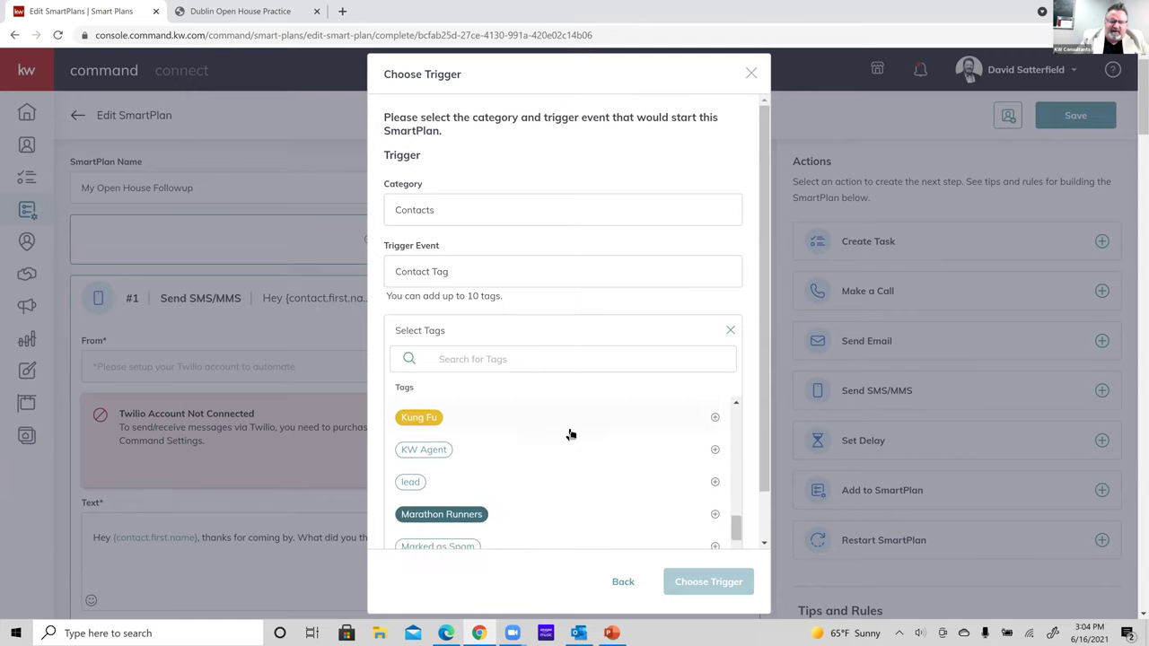
scroll(570, 434, "down", 8)
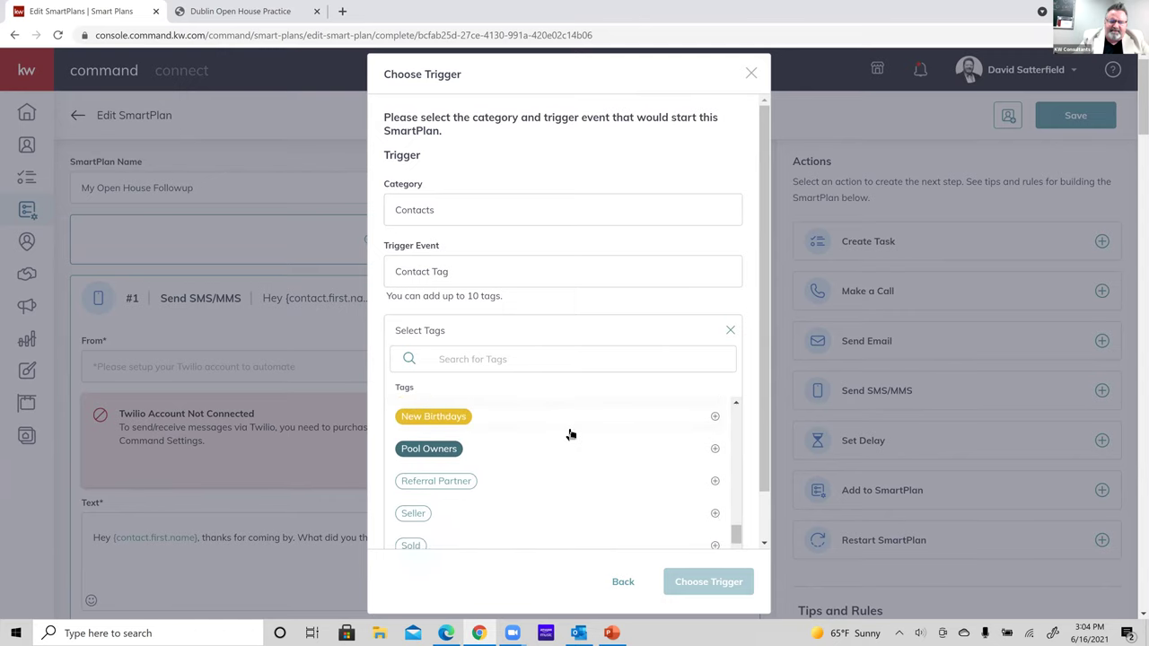
scroll(570, 435, "up", 3)
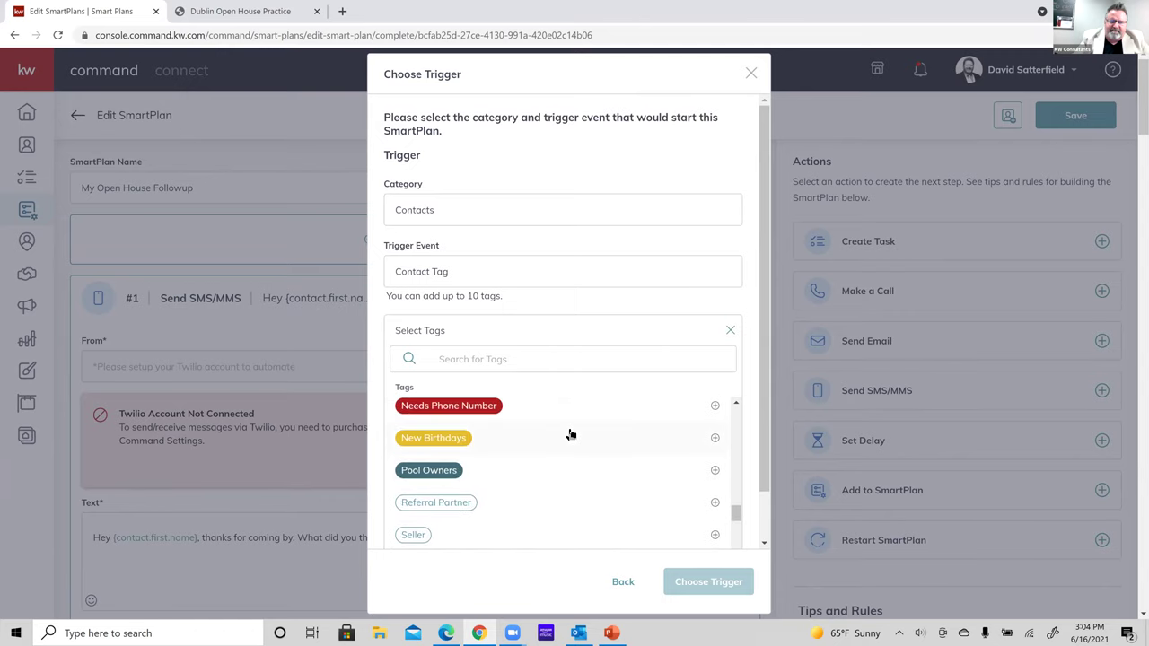
scroll(570, 434, "down", 1)
scroll(571, 435, "up", 2)
scroll(570, 434, "down", 2)
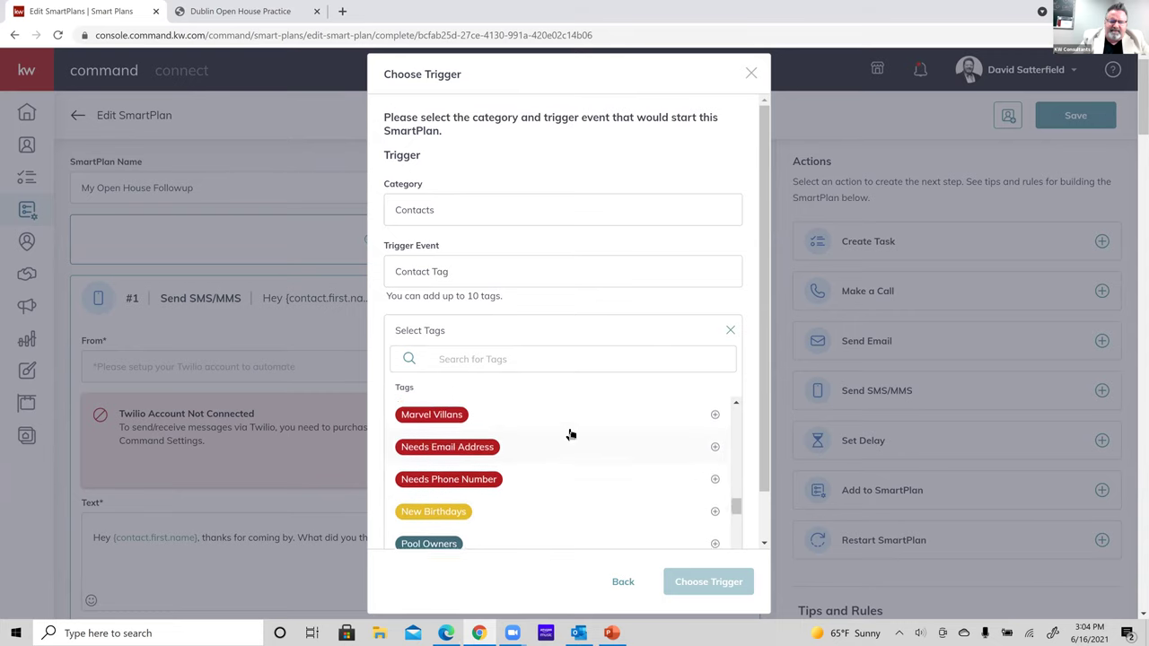
scroll(570, 435, "down", 1)
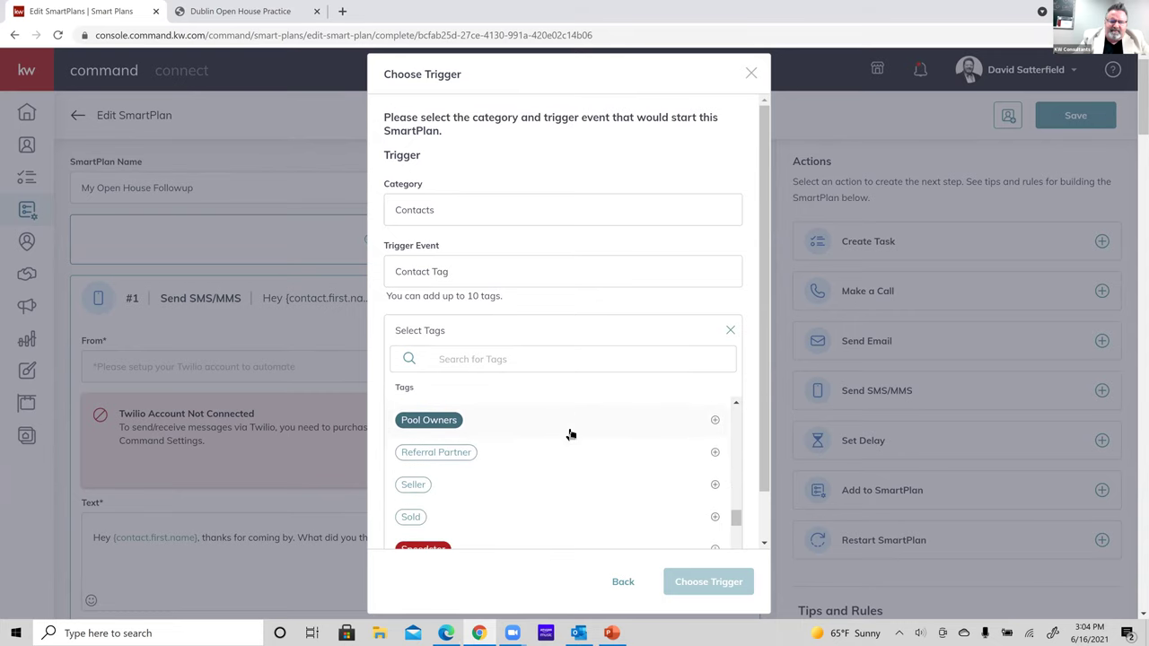
scroll(573, 447, "down", 4)
scroll(573, 447, "up", 1)
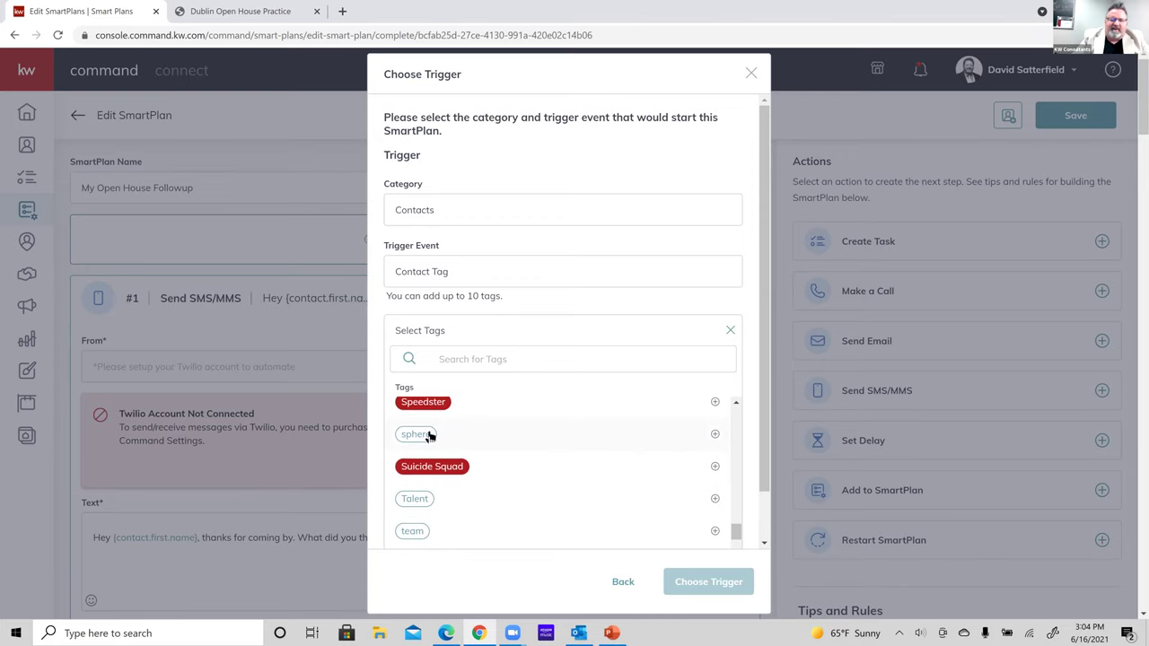
left_click(430, 438)
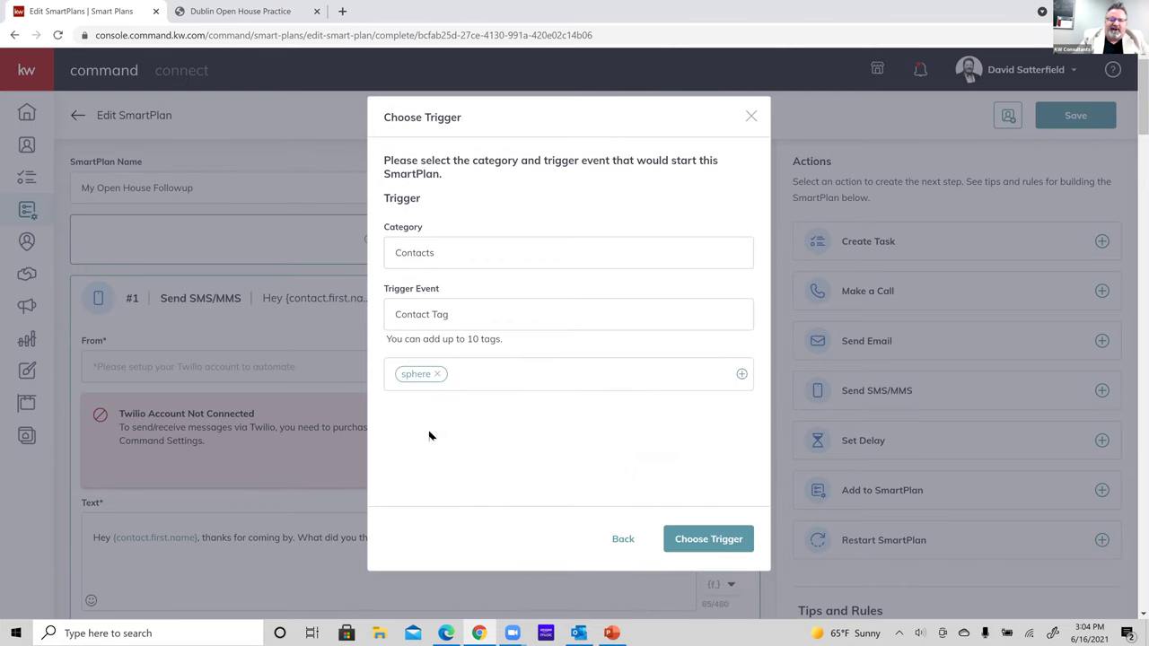
Choose and confirm the contact tag trigger, and save the SmartPlan
left_click(716, 542)
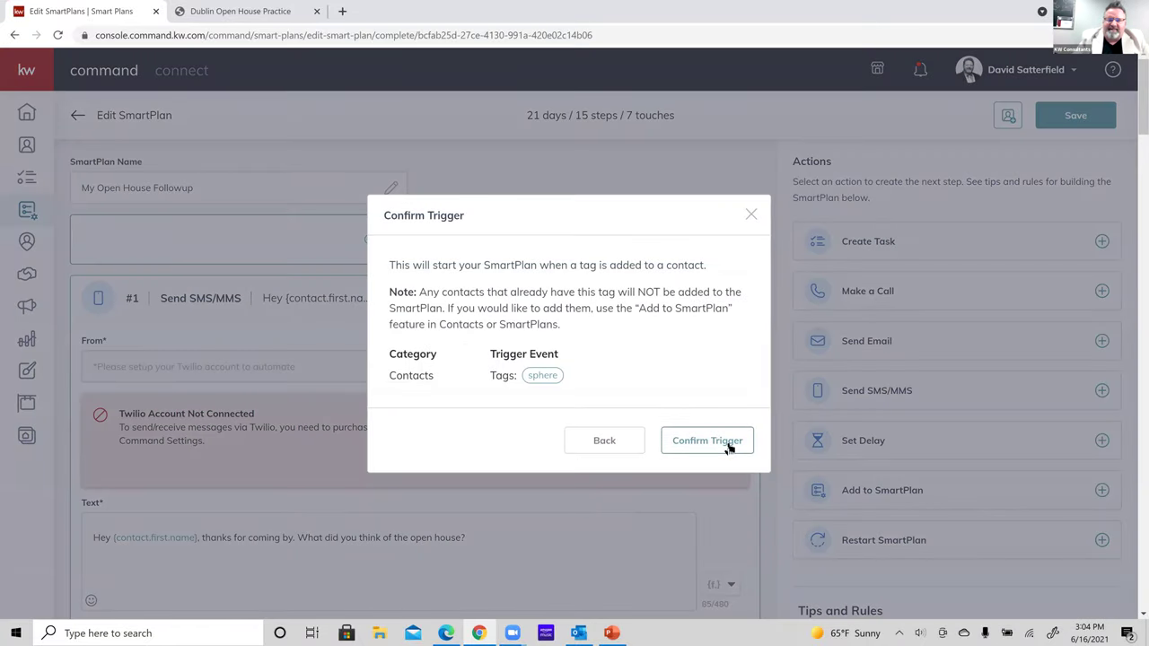
left_click(707, 441)
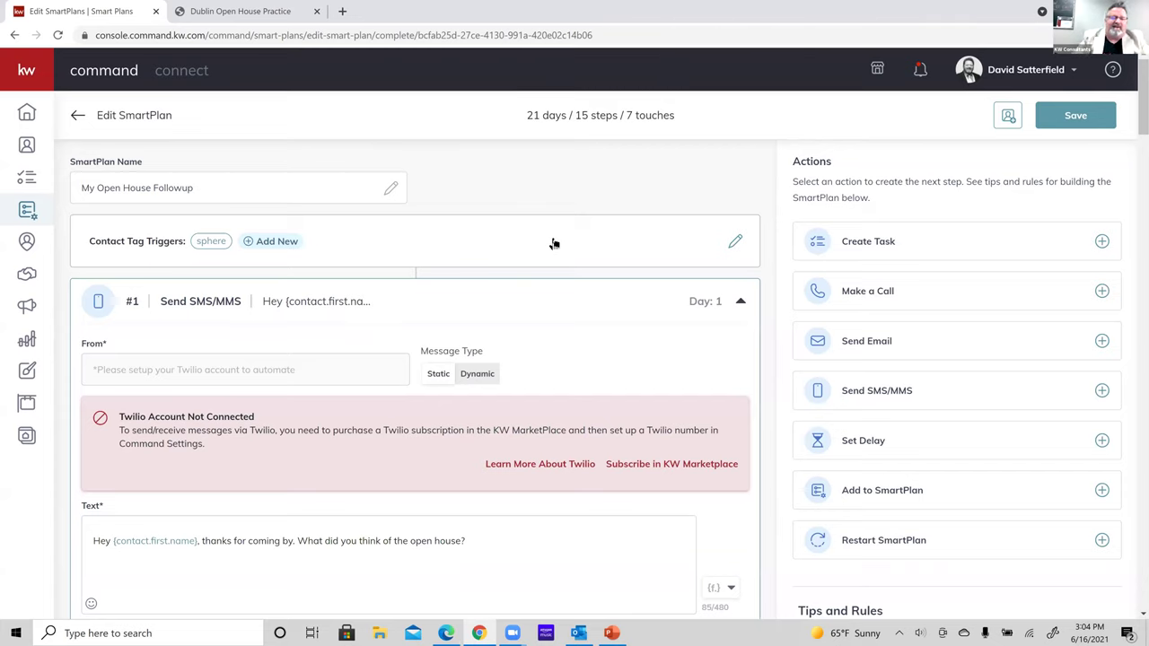
left_click(1085, 120)
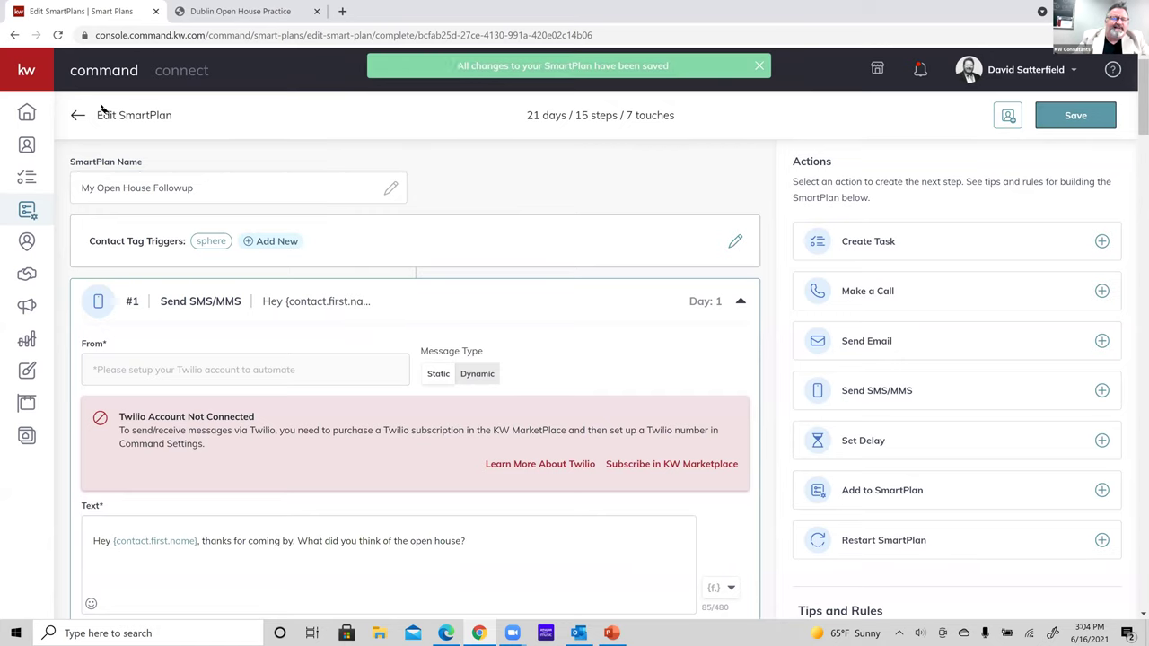
Go to Contacts and select the five lead contacts created on Jun 15, 2021
left_click(26, 145)
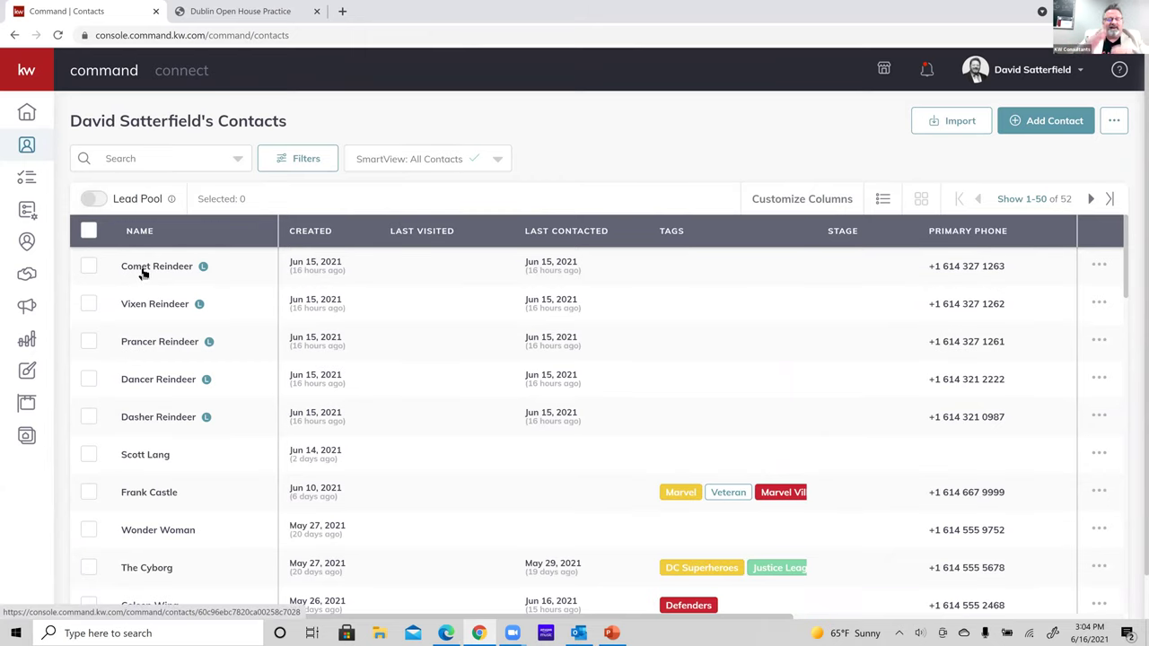
left_click(88, 417)
left_click(88, 379)
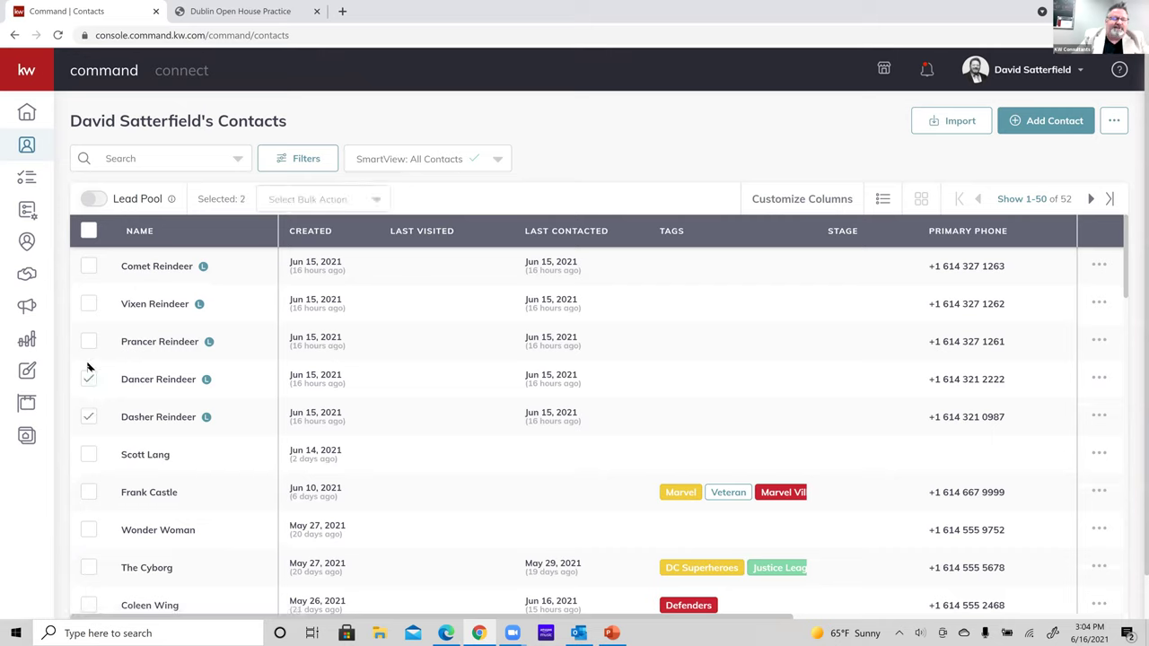
left_click(89, 342)
left_click(92, 305)
left_click(88, 268)
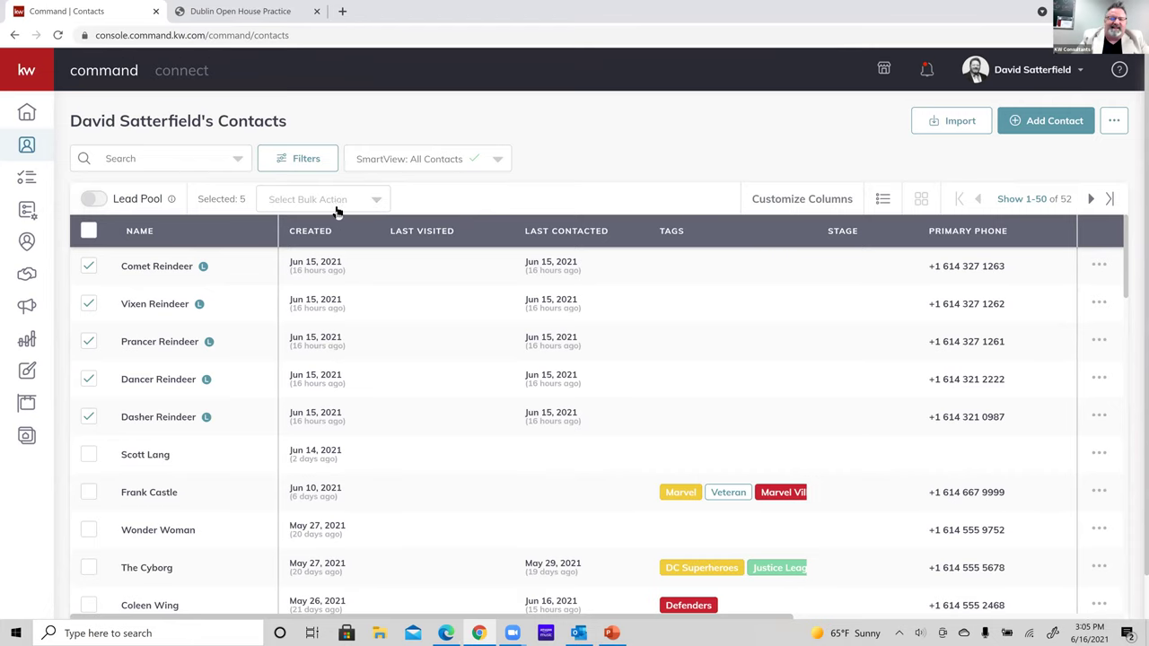
Add the "sphere" tag in bulk to the five selected contacts and reload the contacts page
left_click(374, 205)
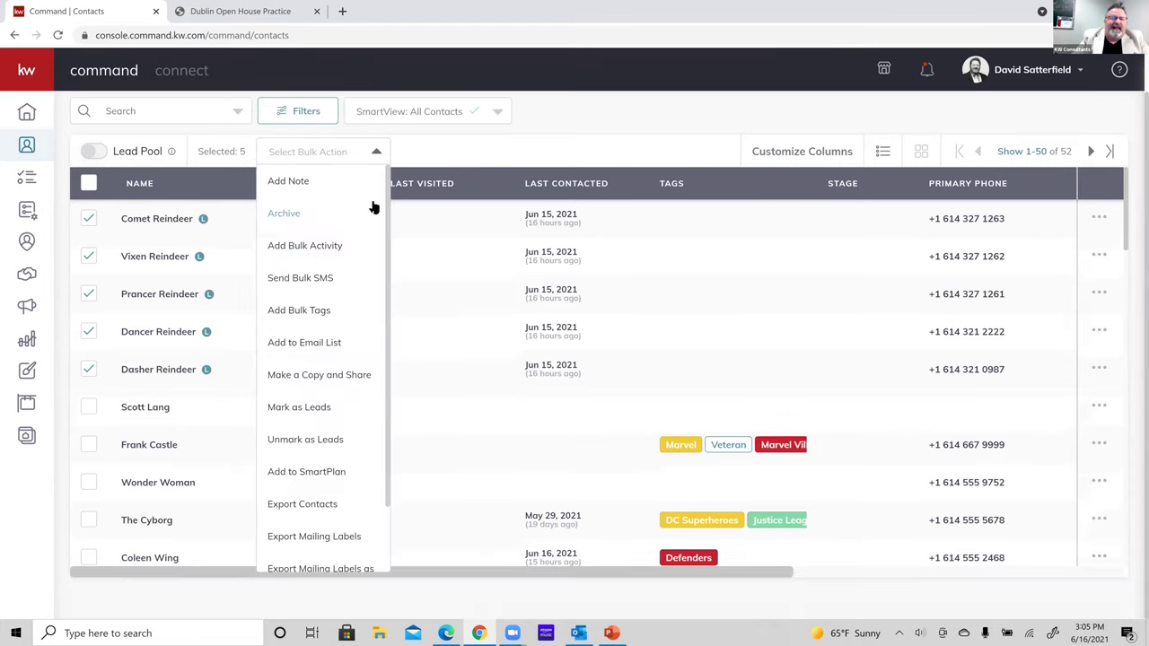
left_click(299, 310)
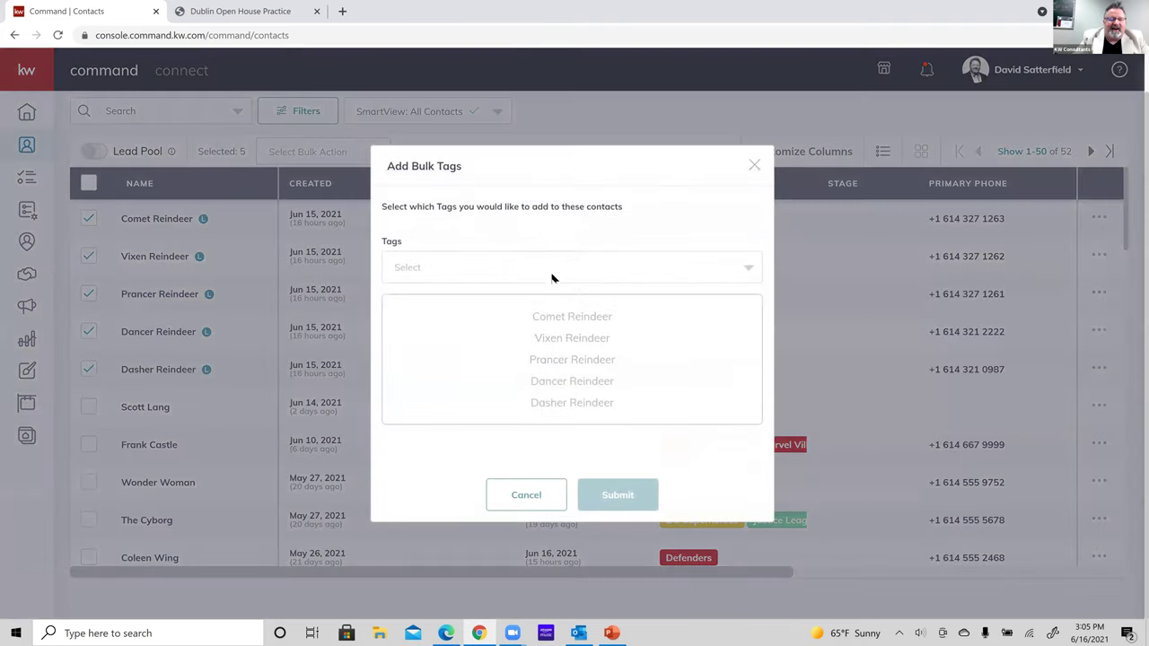
left_click(749, 269)
scroll(593, 318, "down", 6)
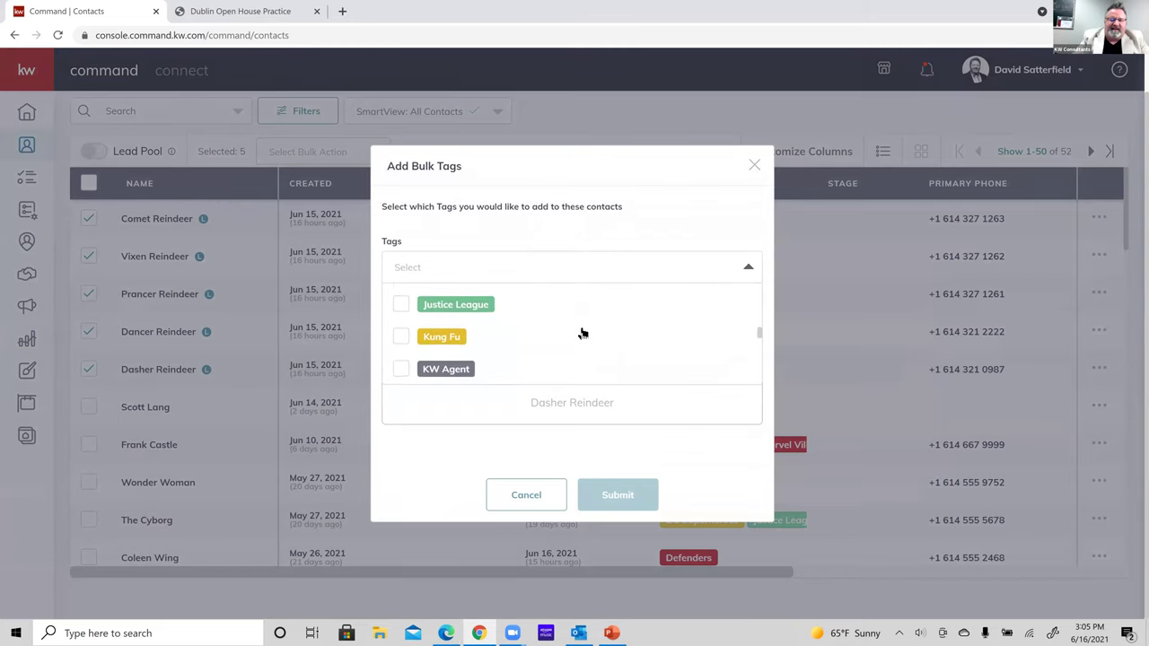
scroll(582, 331, "down", 5)
scroll(582, 333, "down", 2)
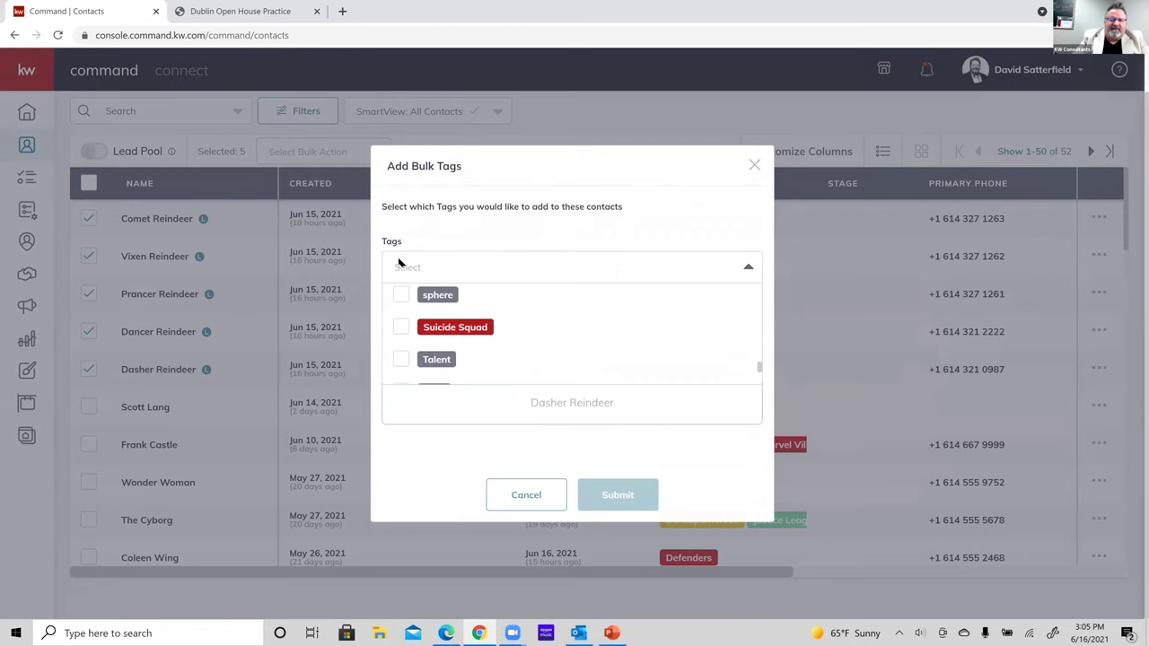
left_click(399, 299)
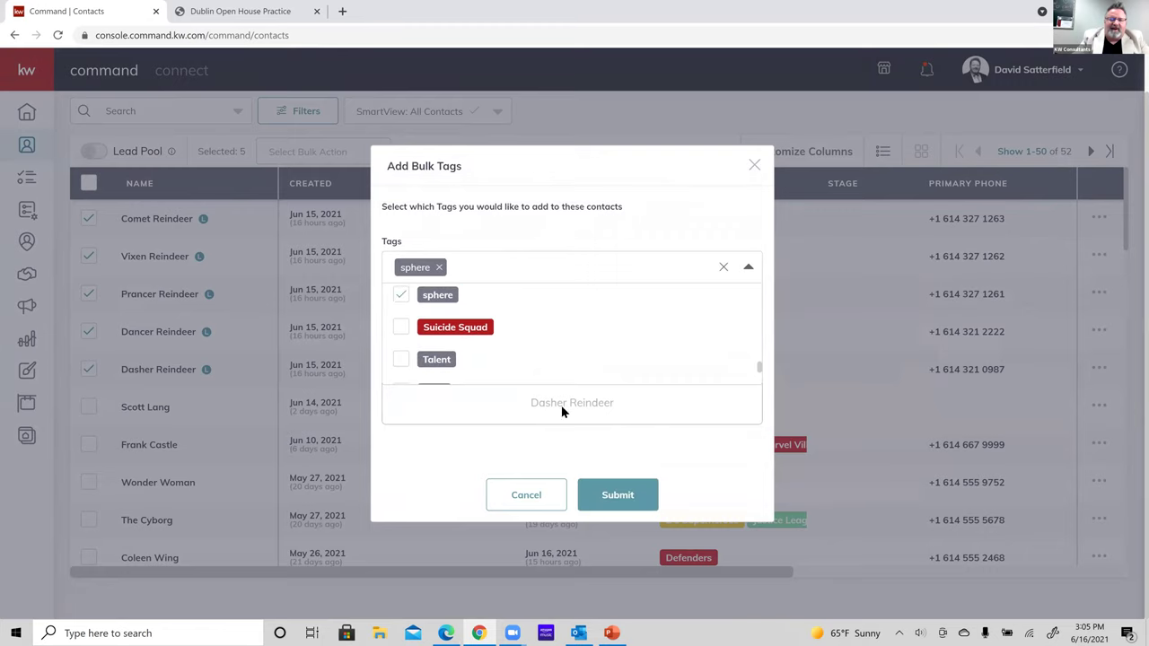
left_click(618, 495)
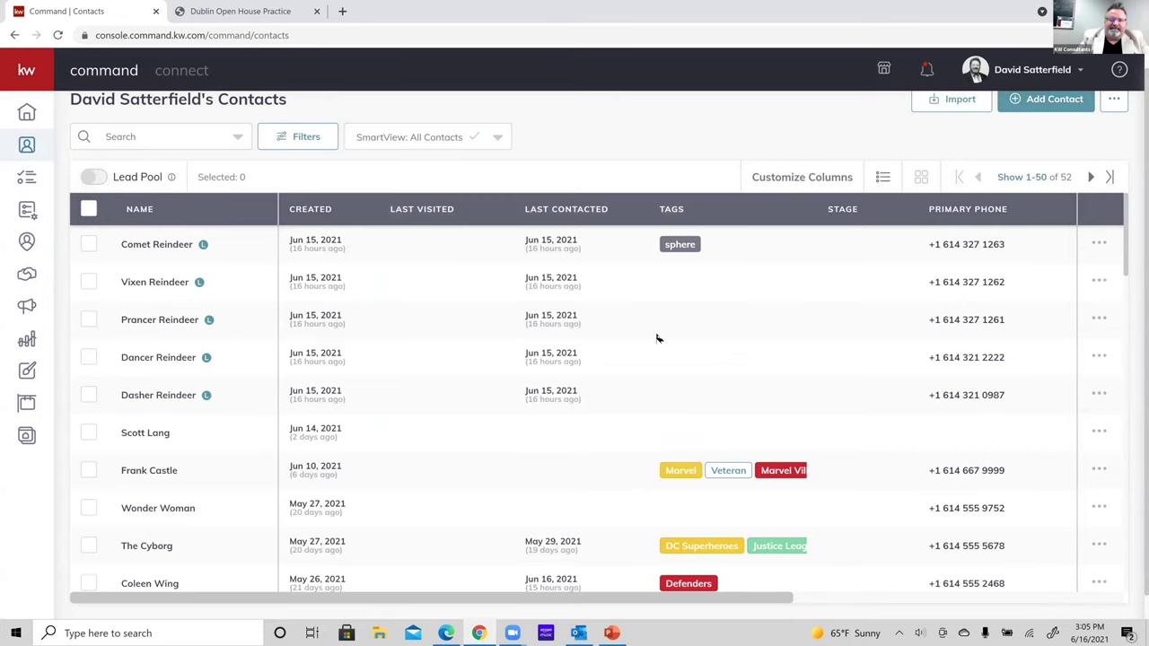
scroll(657, 336, "right", 2)
left_click(57, 35)
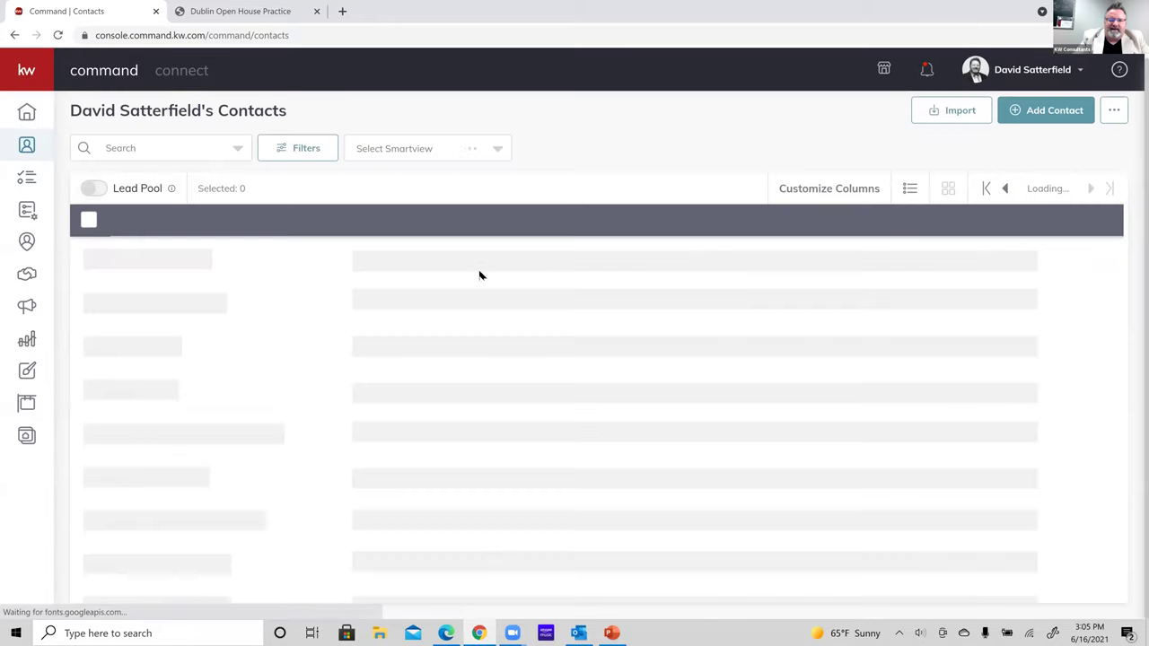